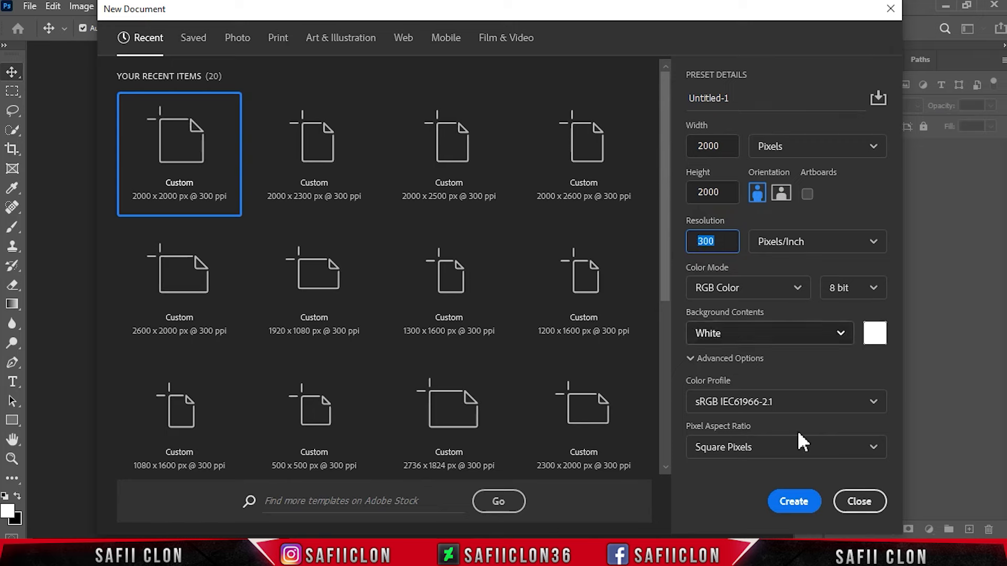
# Create a 2000 x 2000 px, 300 ppi document with a white background and add a black Solid Color fill layer.
pyautogui.click(799, 508)
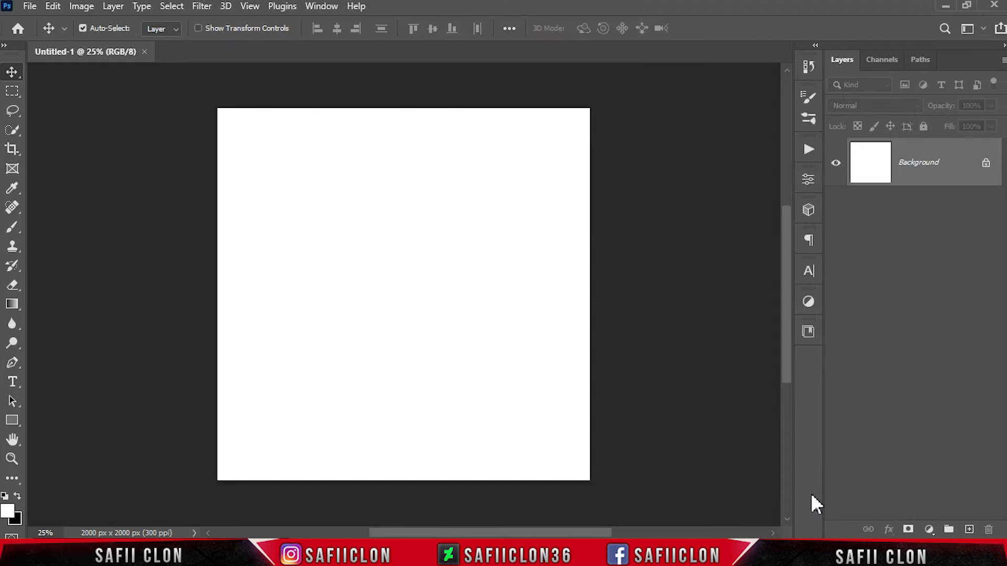
pyautogui.click(928, 530)
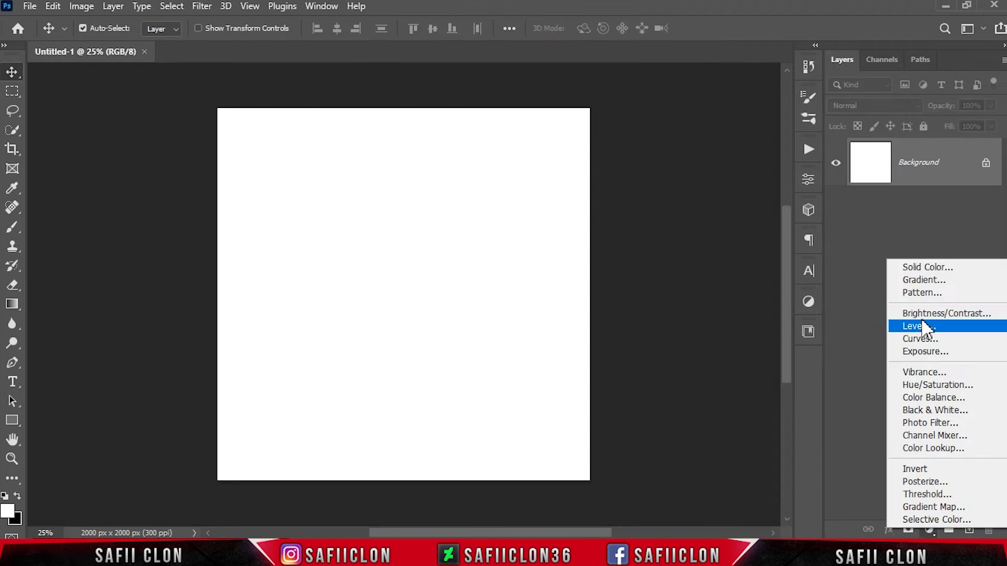
pyautogui.click(918, 266)
pyautogui.moveTo(721, 303); pyautogui.dragTo(647, 335)
pyautogui.click(950, 146)
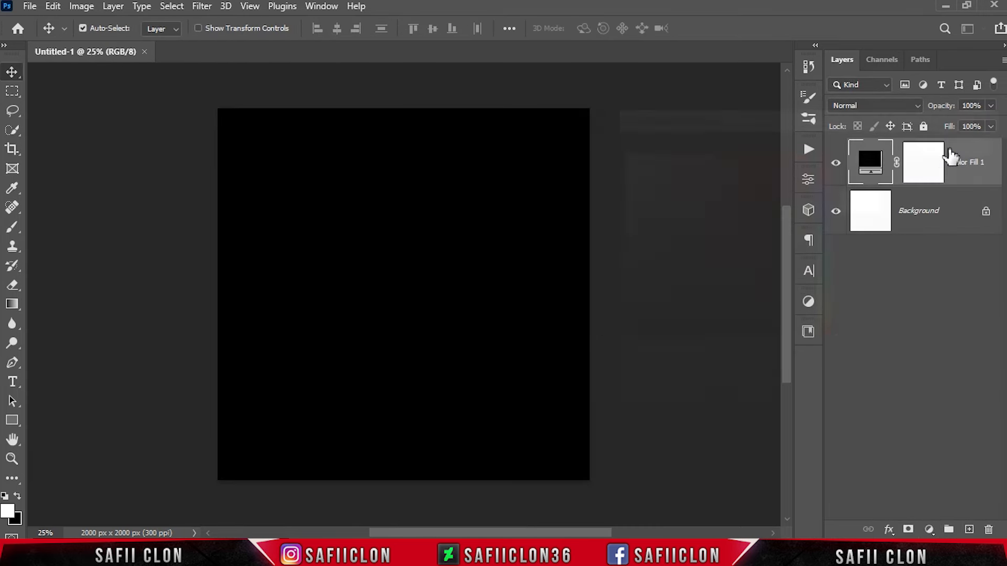
# Show the rulers and place a vertical and a horizontal guide crossing at the centre of the canvas.
pyautogui.click(250, 6)
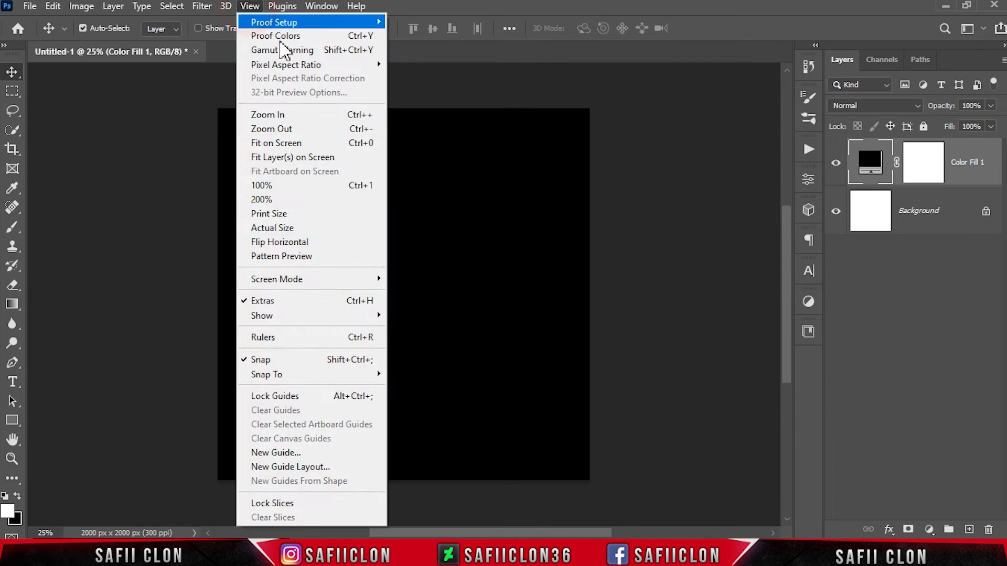
pyautogui.click(287, 344)
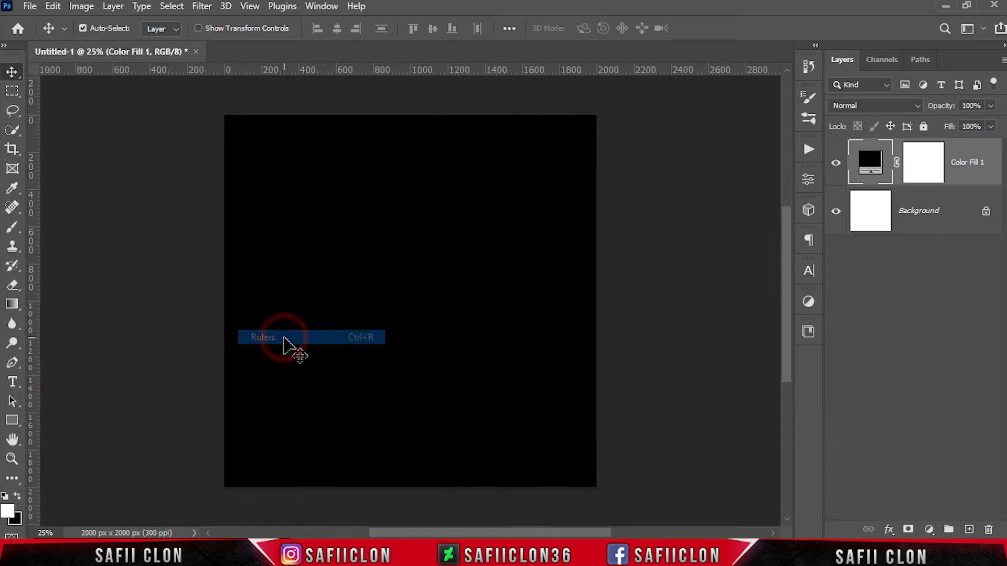
pyautogui.moveTo(34, 286); pyautogui.dragTo(409, 282)
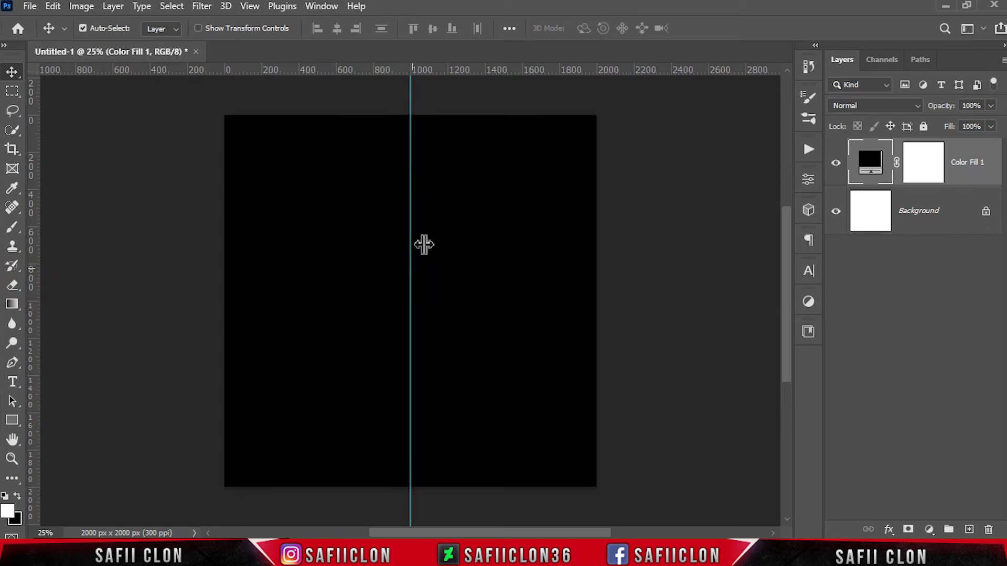
pyautogui.moveTo(462, 70); pyautogui.dragTo(461, 301)
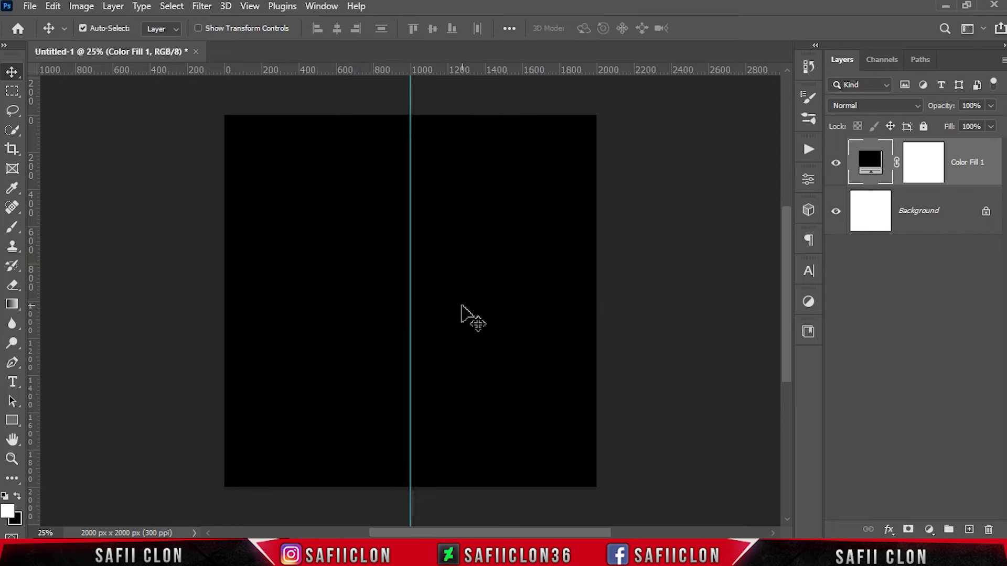
# Draw a white-filled rectangle in Shape mode, about 316 x 636 px, just beside the vertical guide near the canvas centre.
pyautogui.moveTo(12, 420); pyautogui.dragTo(79, 422)
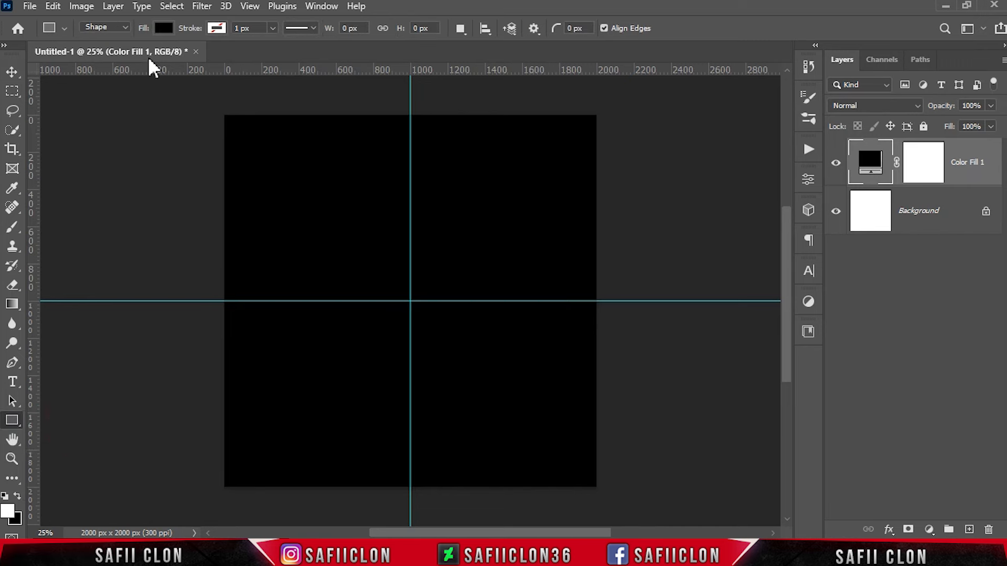
pyautogui.click(125, 28)
pyautogui.click(119, 40)
pyautogui.click(164, 29)
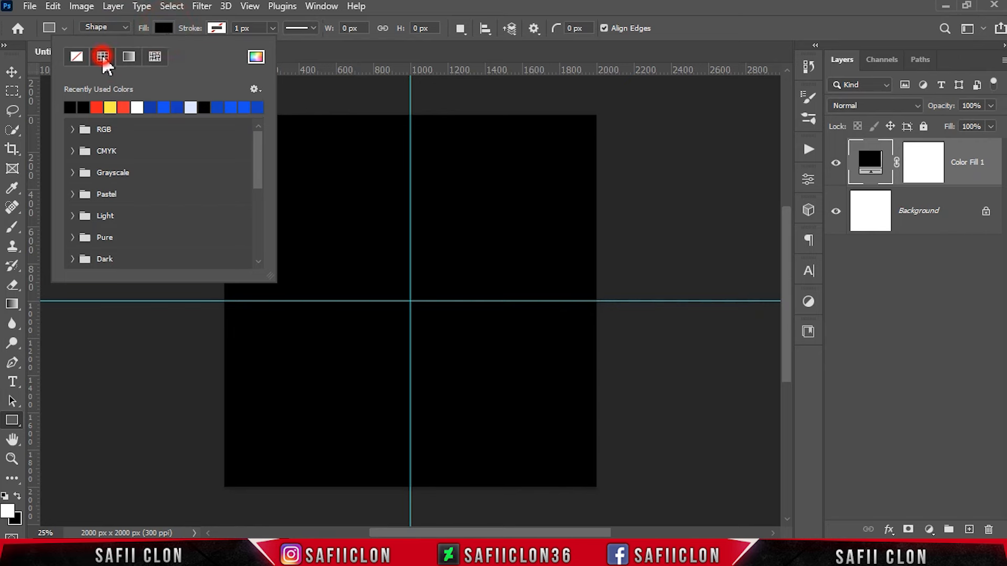
pyautogui.click(256, 57)
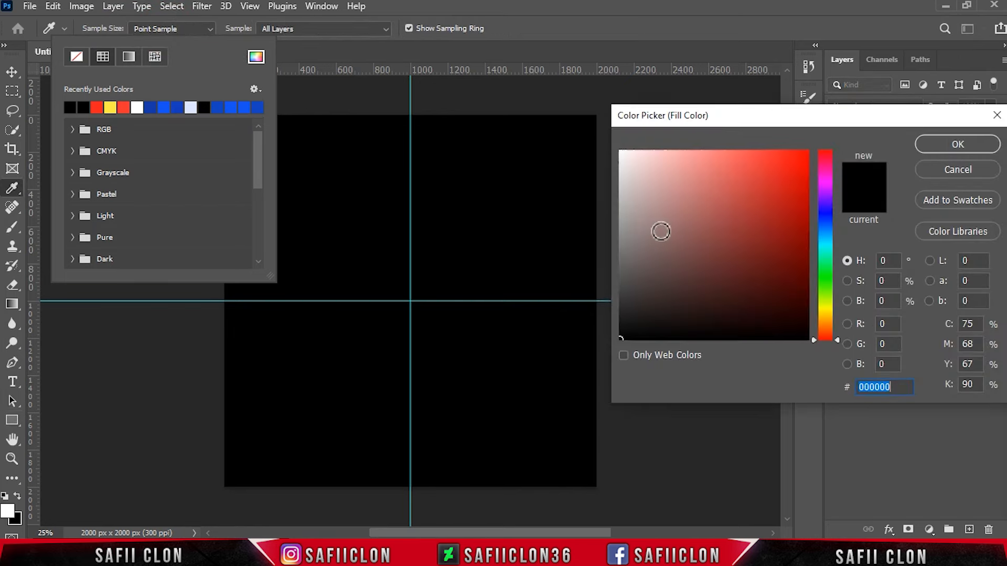
pyautogui.click(936, 147)
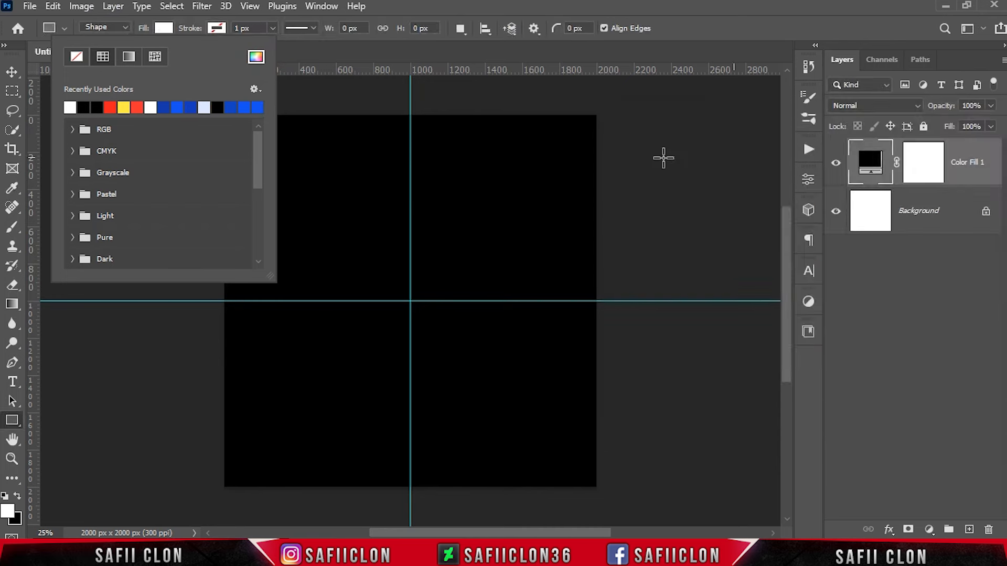
pyautogui.click(166, 30)
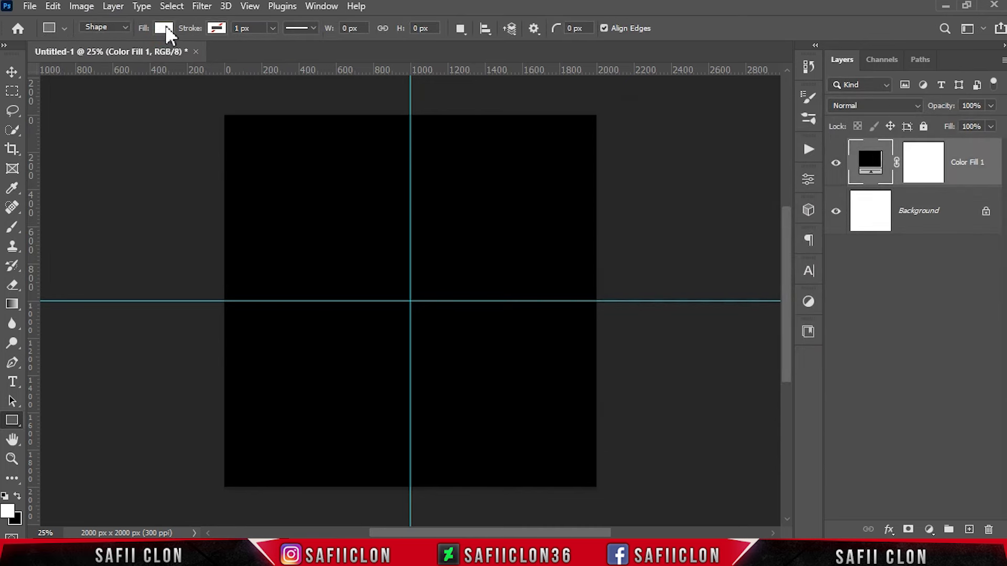
pyautogui.moveTo(341, 215); pyautogui.dragTo(400, 331)
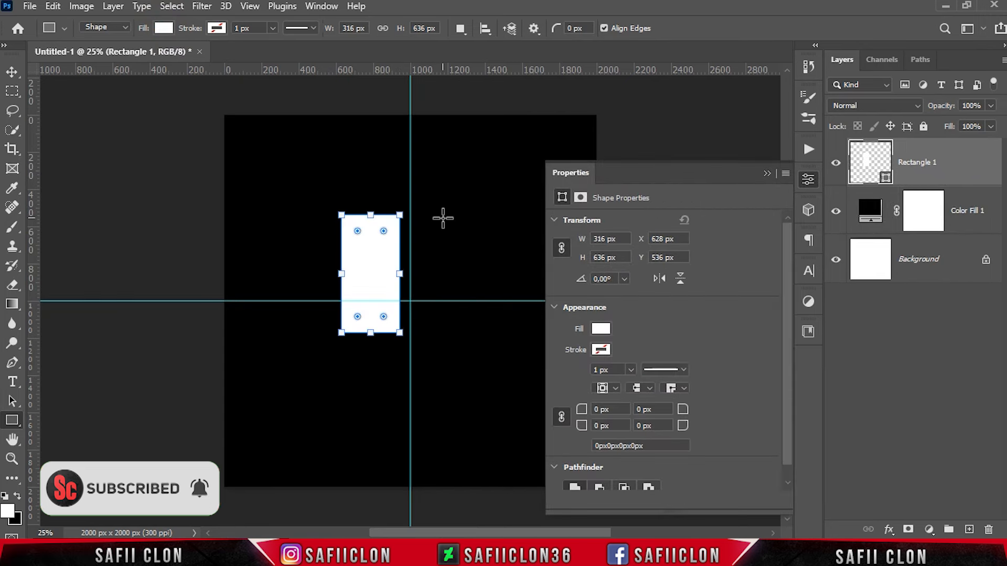
# Set the rectangle's width to 300 px and its height to 840 px.
pyautogui.click(353, 29)
pyautogui.doubleClick(353, 29)
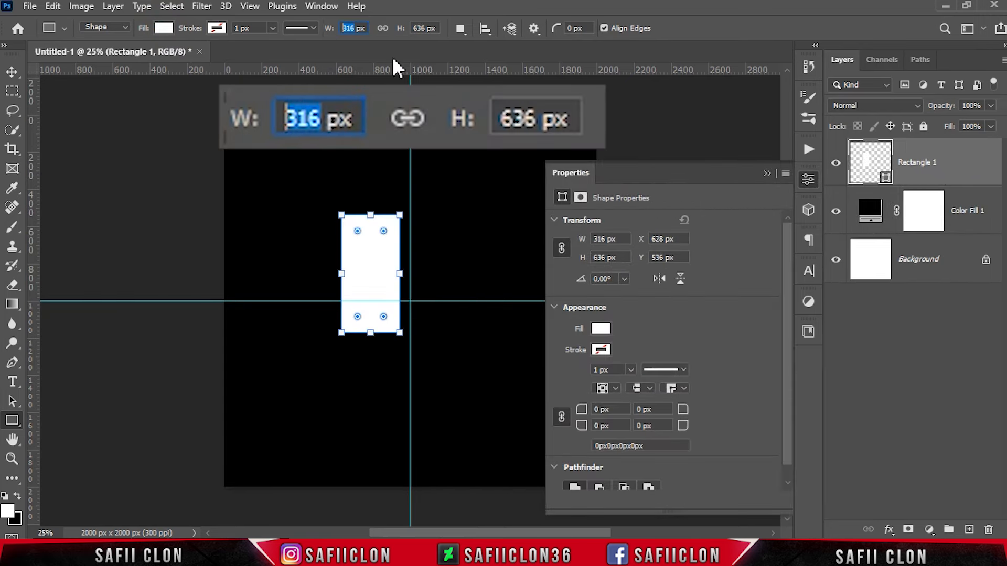
pyautogui.write('300')
pyautogui.click(417, 29)
pyautogui.doubleClick(418, 29)
pyautogui.write('840')
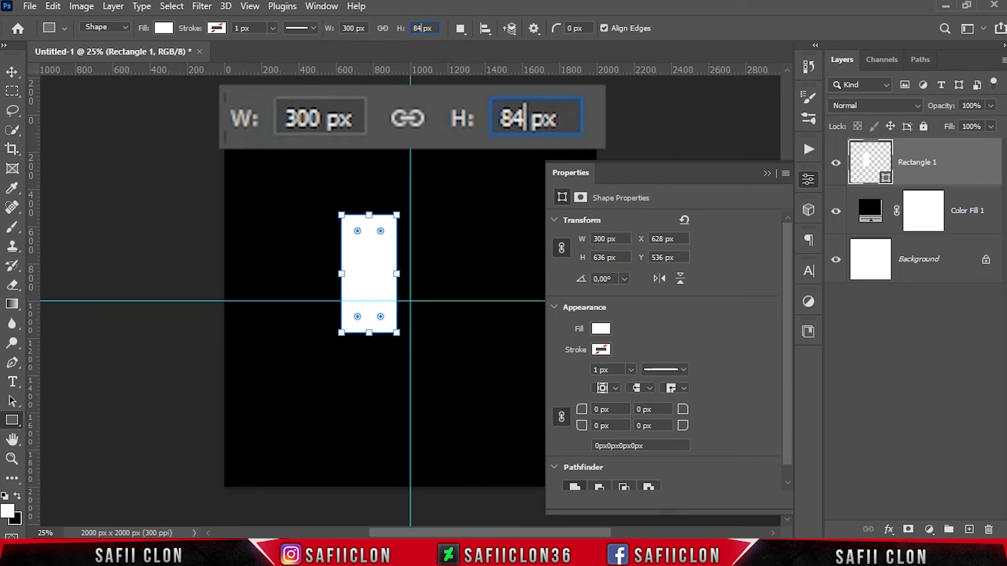
pyautogui.press('Return')
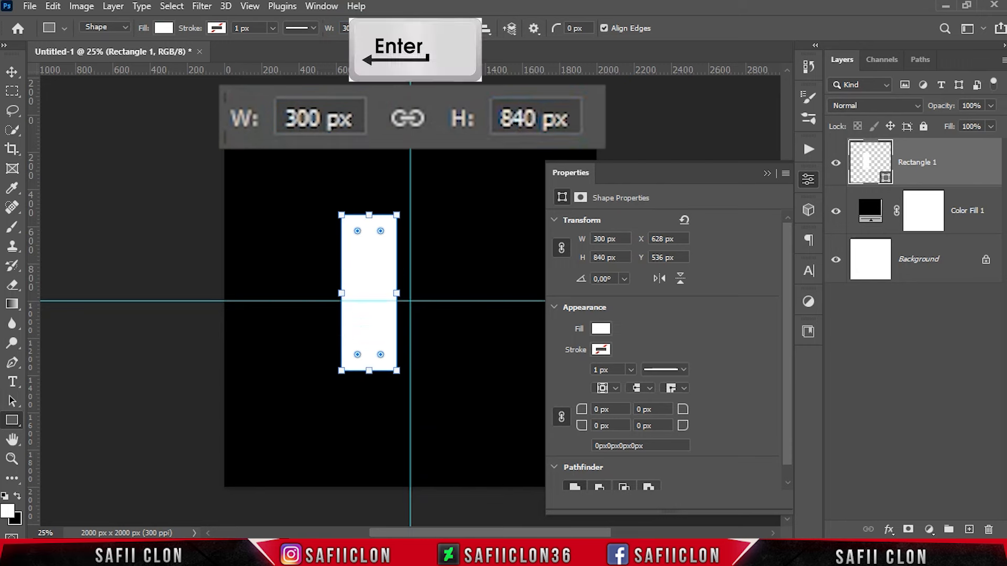
pyautogui.click(768, 176)
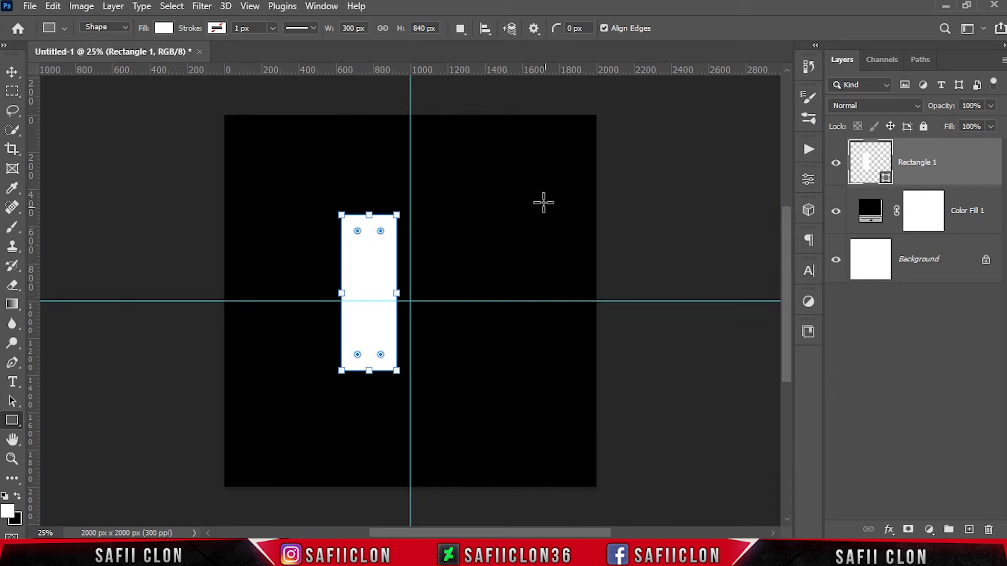
# Move the rectangle so it is centred on the vertical guide, with its centre at about Y 804 px.
pyautogui.hotkey('ctrl', 't')
pyautogui.moveTo(370, 267); pyautogui.dragTo(414, 229)
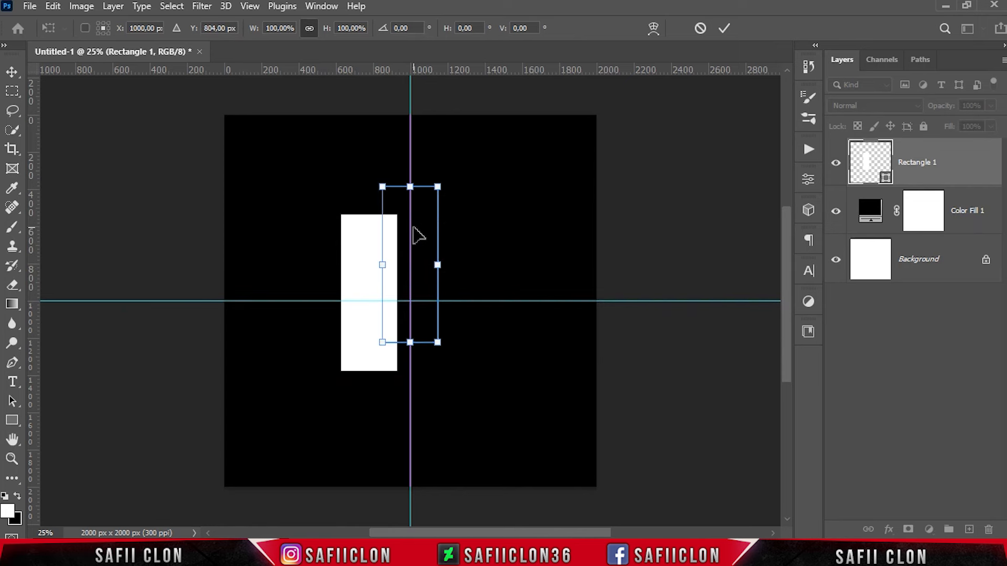
pyautogui.click(725, 28)
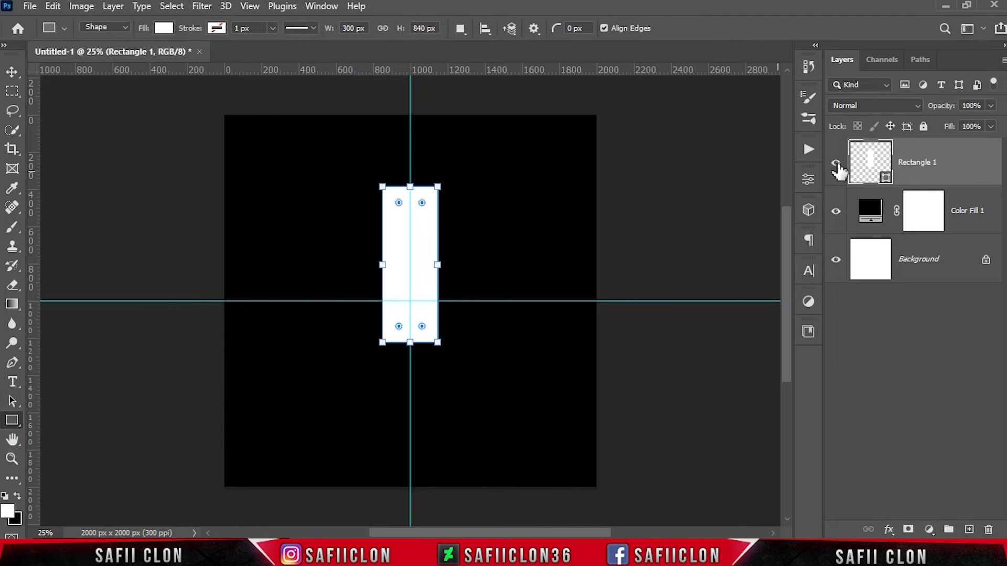
# Duplicate the rectangle layer and move the copy horizontally to X 1348 px, leaving a narrow gap beside the original.
pyautogui.rightClick(933, 157)
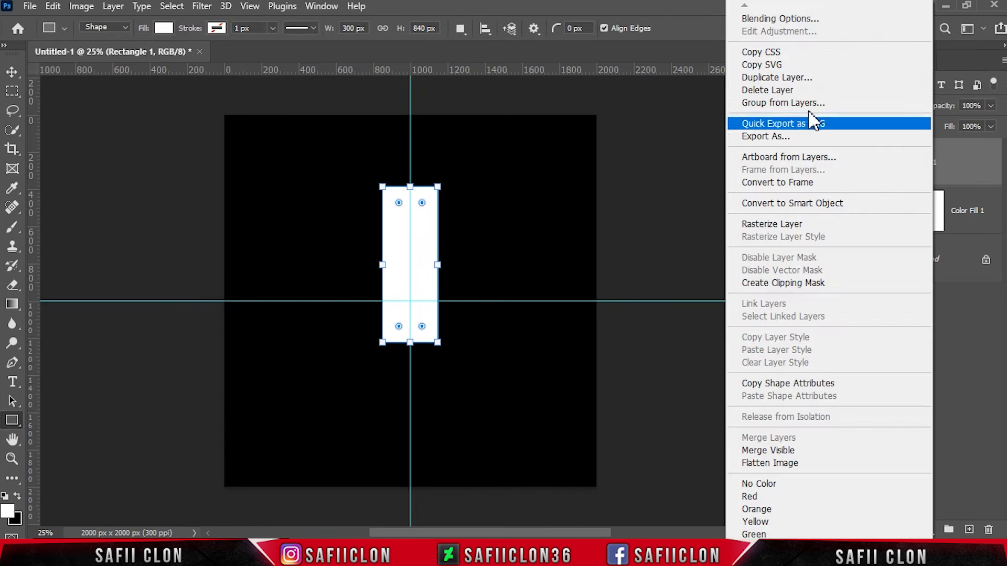
pyautogui.click(777, 77)
pyautogui.click(629, 140)
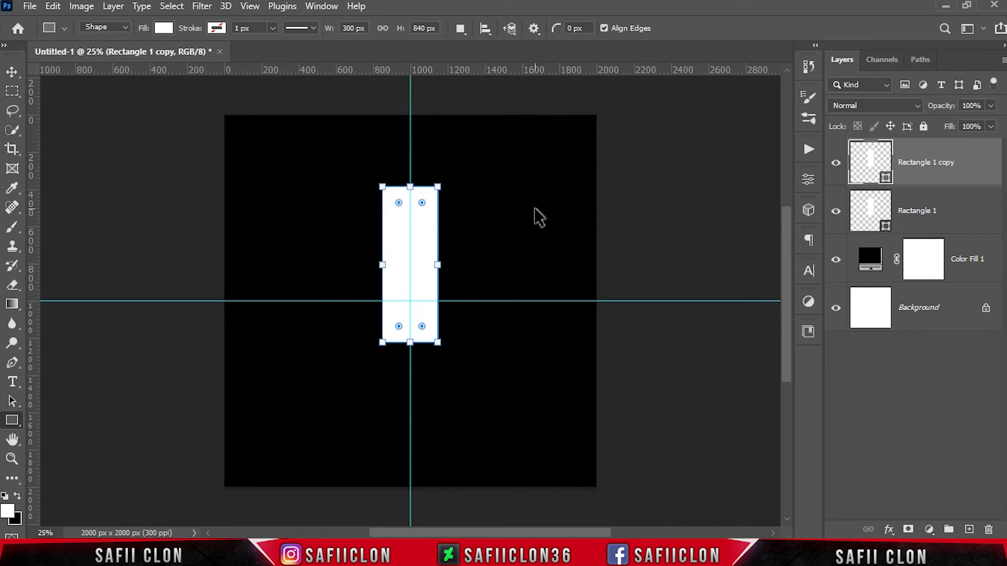
pyautogui.hotkey('ctrl', 't')
pyautogui.moveTo(404, 240); pyautogui.dragTo(464, 239)
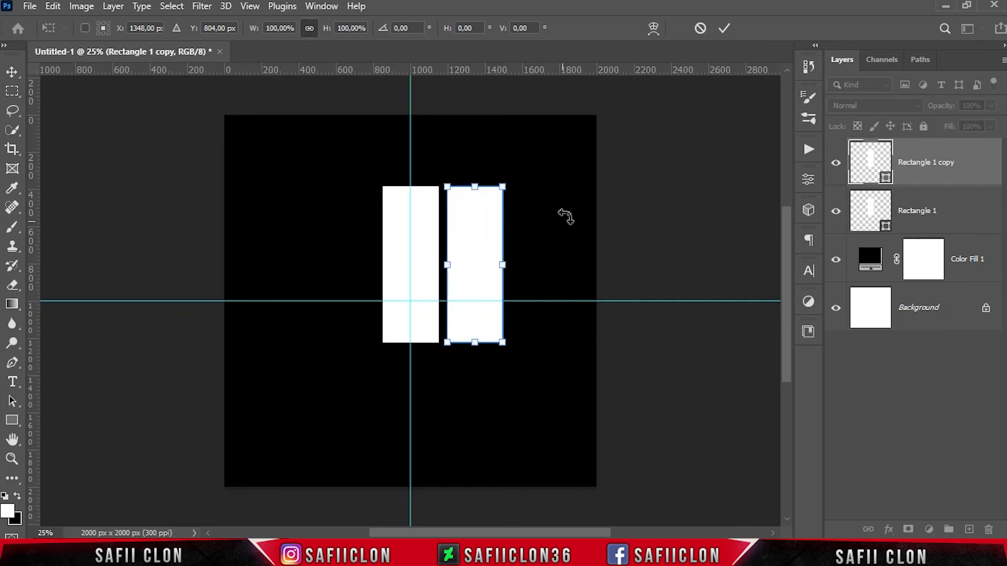
pyautogui.click(726, 27)
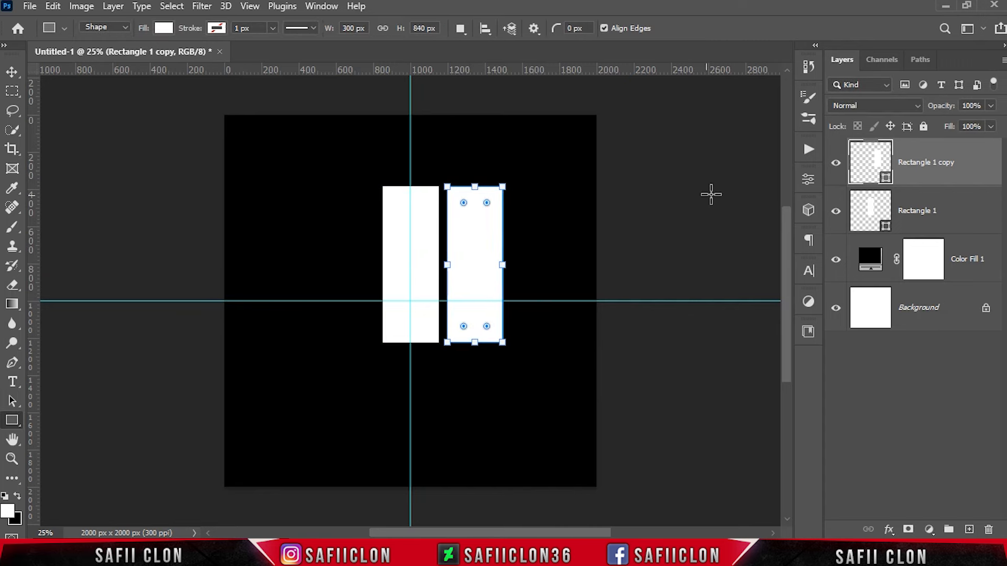
# Duplicate the original Rectangle 1 layer and move this copy horizontally to X 652 px, on the other side of the original.
pyautogui.click(836, 163)
pyautogui.click(836, 162)
pyautogui.click(959, 213)
pyautogui.rightClick(958, 211)
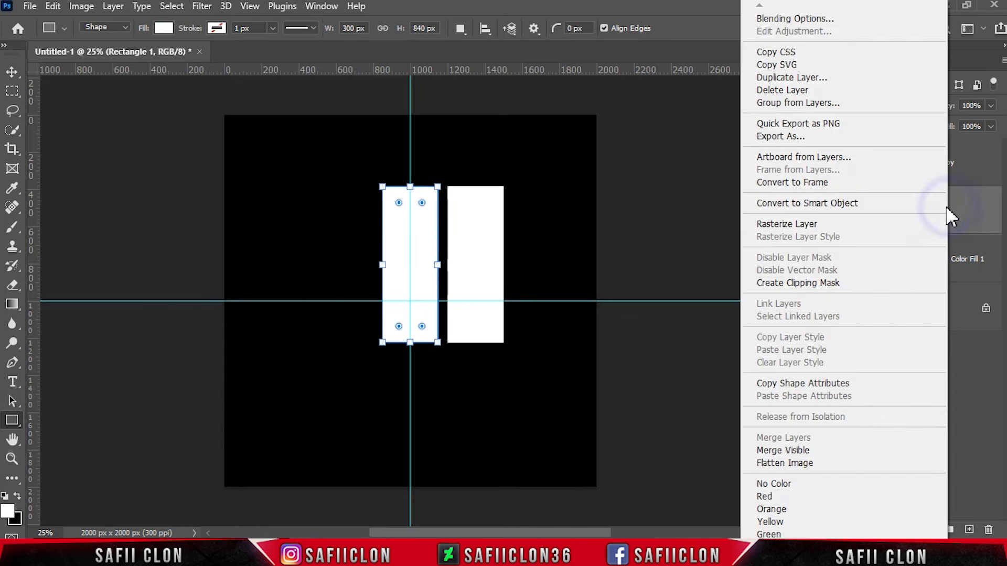
pyautogui.click(788, 79)
pyautogui.click(645, 139)
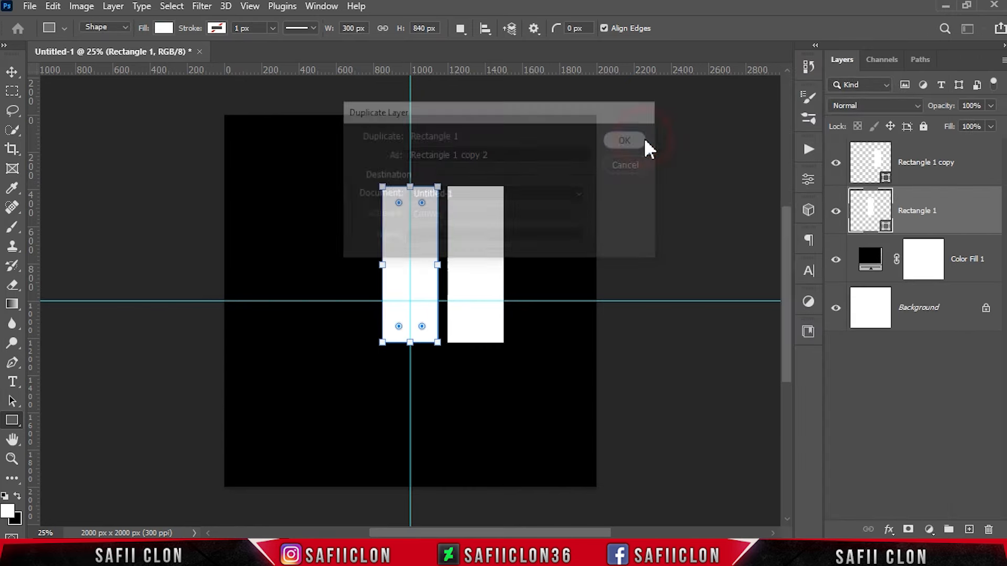
pyautogui.hotkey('ctrl', 't')
pyautogui.moveTo(412, 237); pyautogui.dragTo(354, 240)
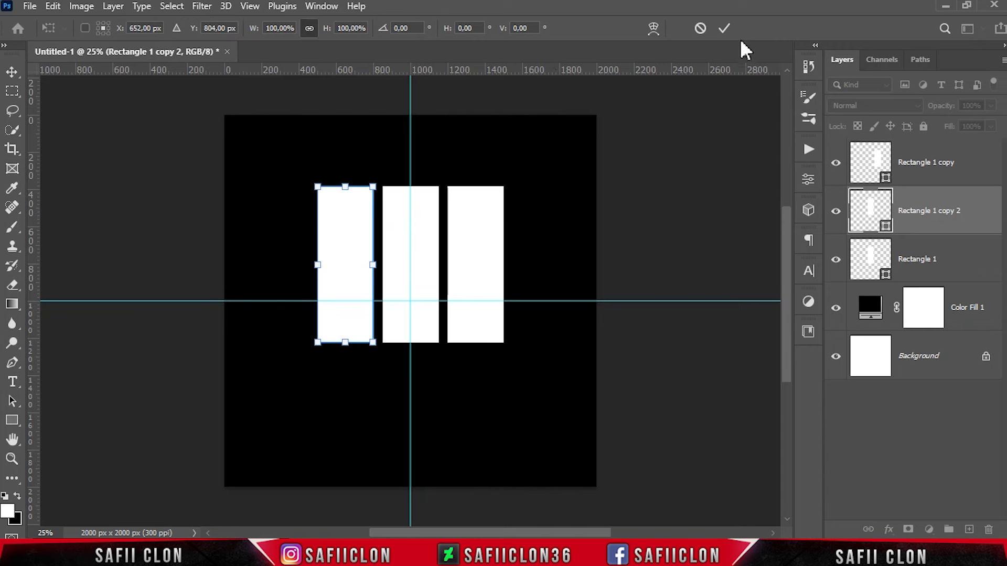
pyautogui.click(725, 27)
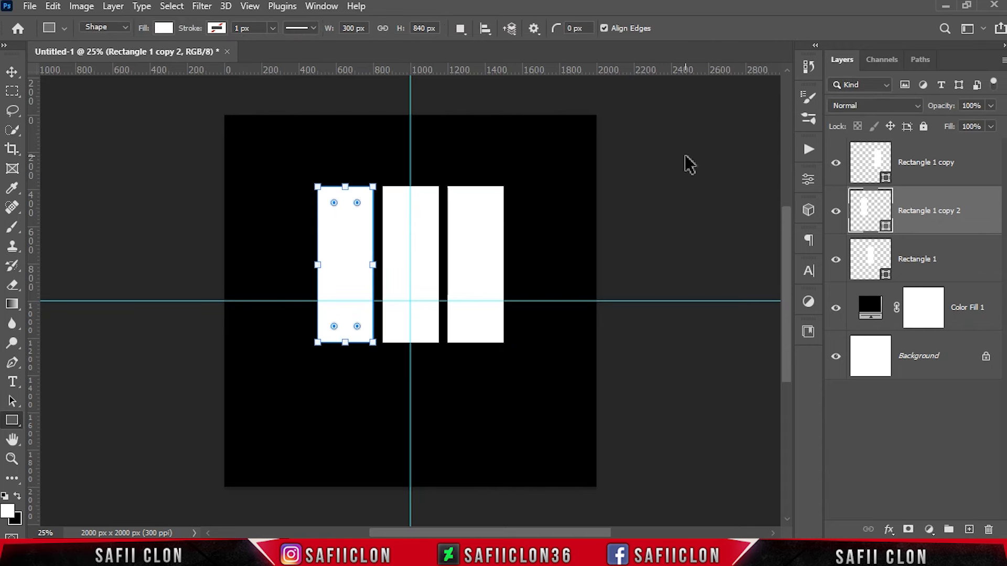
# Hide the guides and shape outlines on the canvas.
pyautogui.hotkey('ctrl', 'h')
pyautogui.hotkey('ctrl', '-')
pyautogui.hotkey('ctrl', '-')
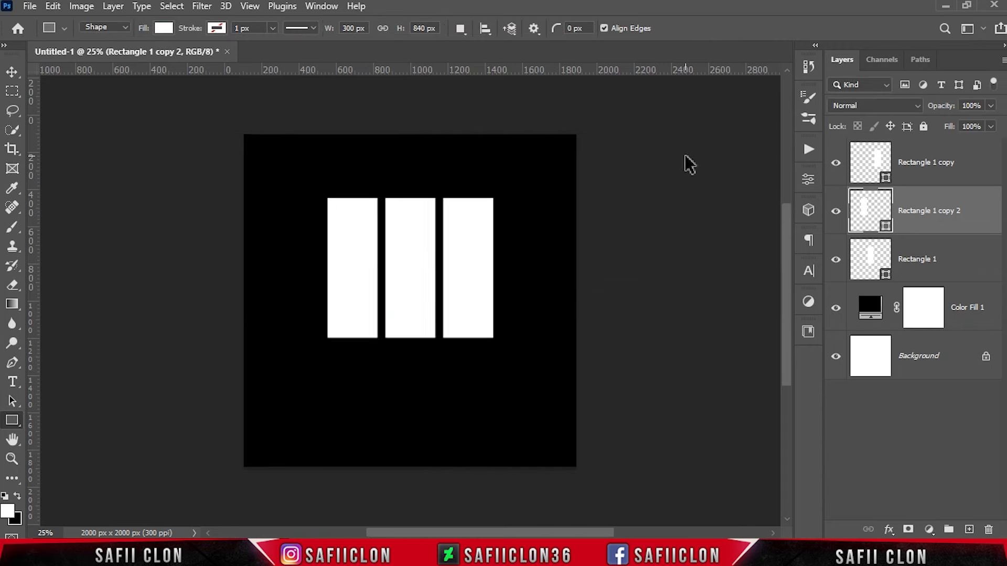
pyautogui.hotkey('ctrl', '+')
pyautogui.hotkey('ctrl', '+')
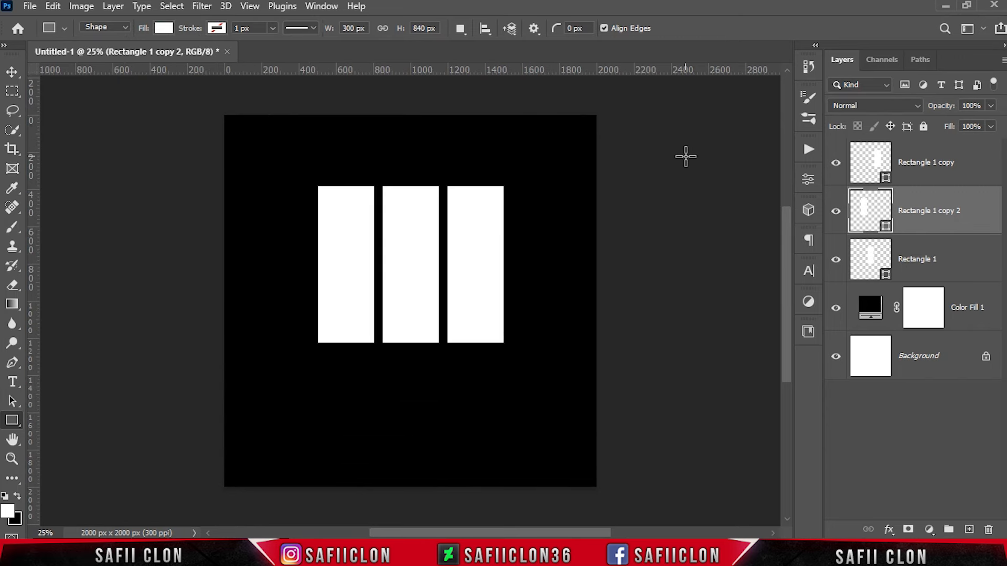
# Group the three rectangle layers into a new group named MODEL.
pyautogui.click(965, 168)
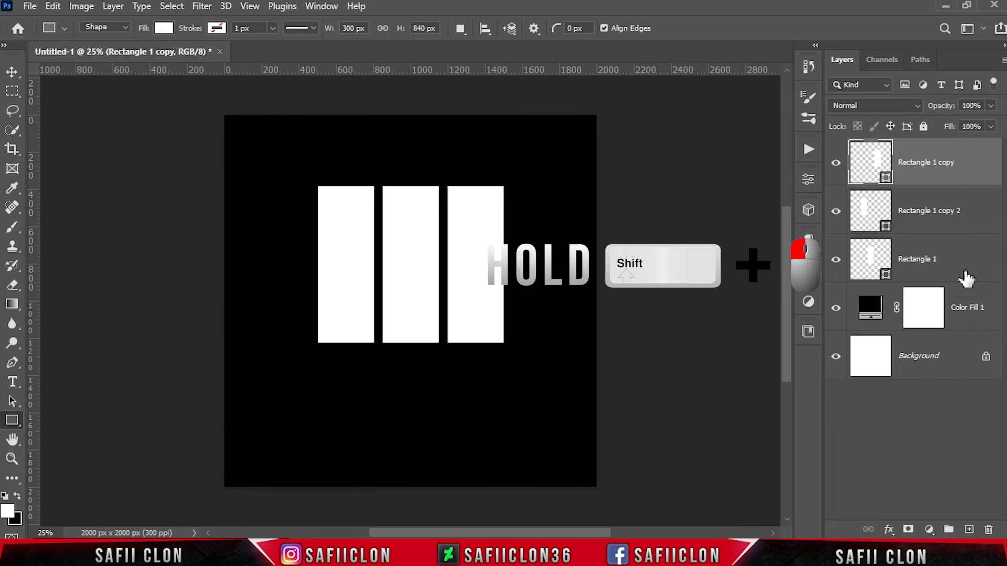
pyautogui.keyDown('shift'); pyautogui.click(958, 246); pyautogui.keyUp('shift')
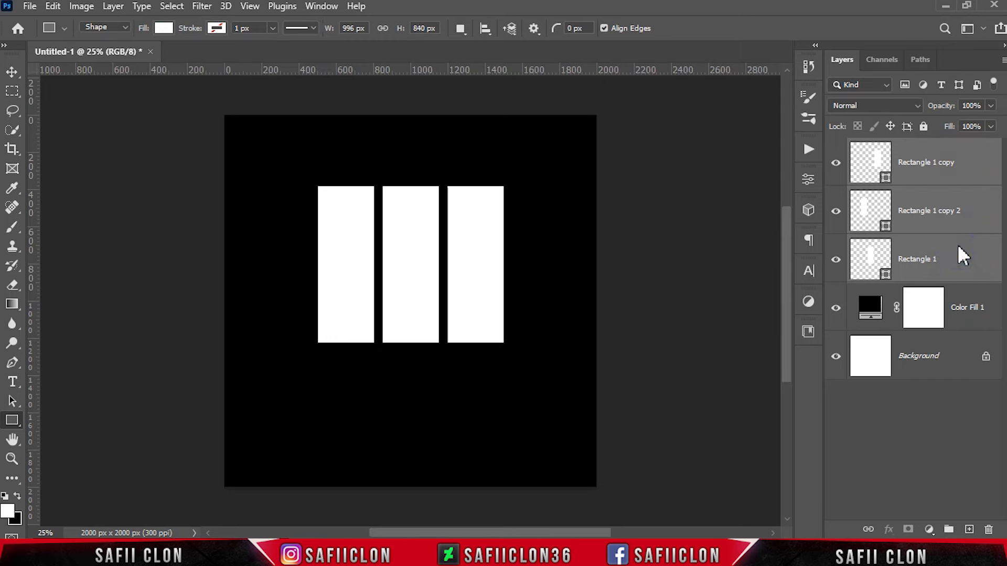
pyautogui.rightClick(959, 247)
pyautogui.click(771, 99)
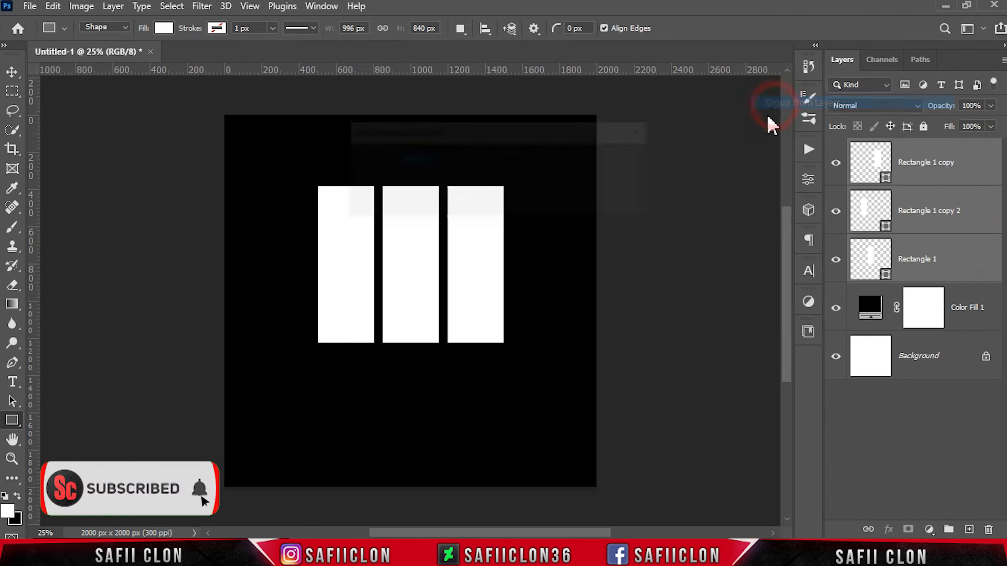
pyautogui.write('MODEL')
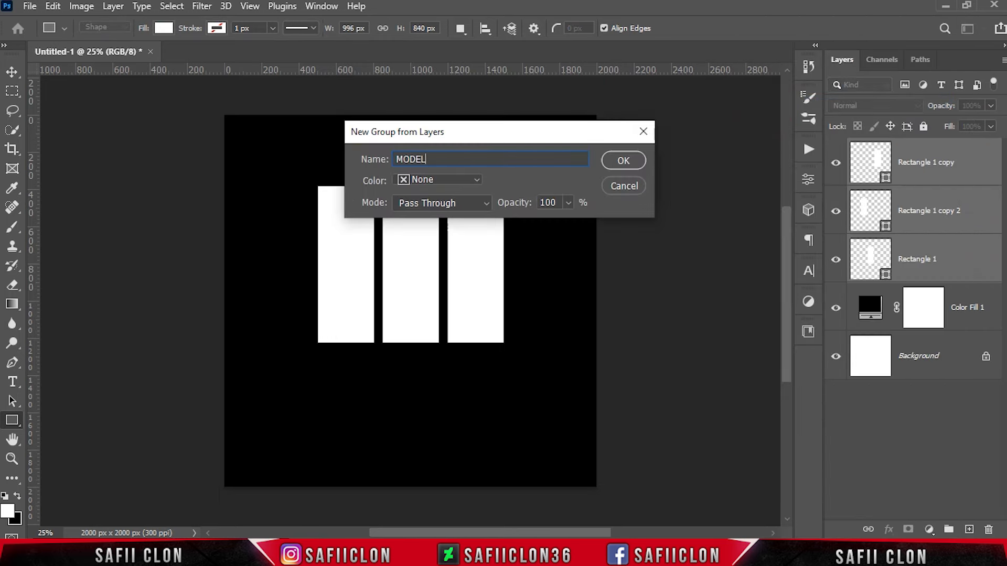
pyautogui.click(622, 161)
# Put the Color Fill 1 layer into a new group named BACKGROUND.
pyautogui.click(976, 175)
pyautogui.rightClick(970, 164)
pyautogui.click(820, 106)
pyautogui.write('BACKGROUND')
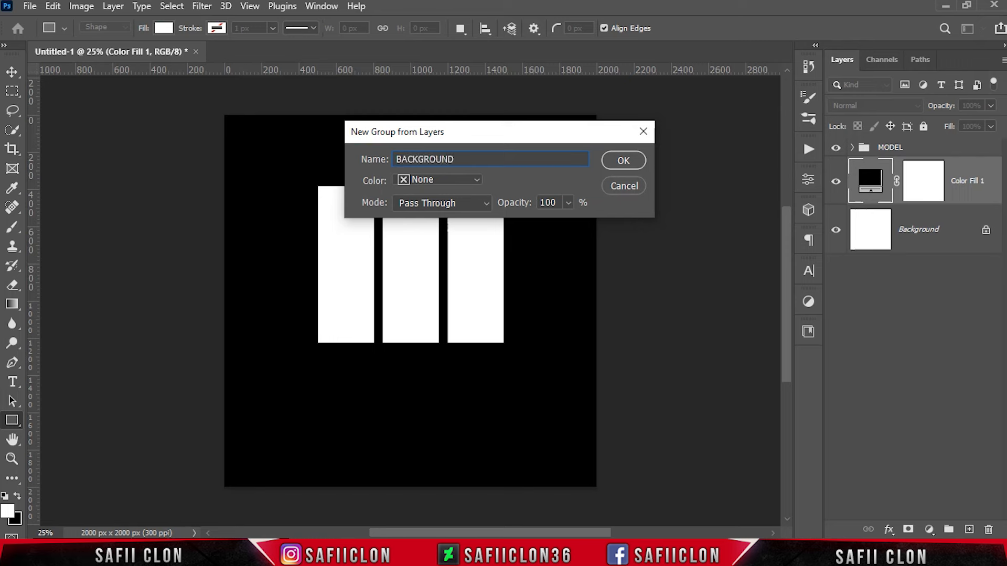
pyautogui.click(623, 160)
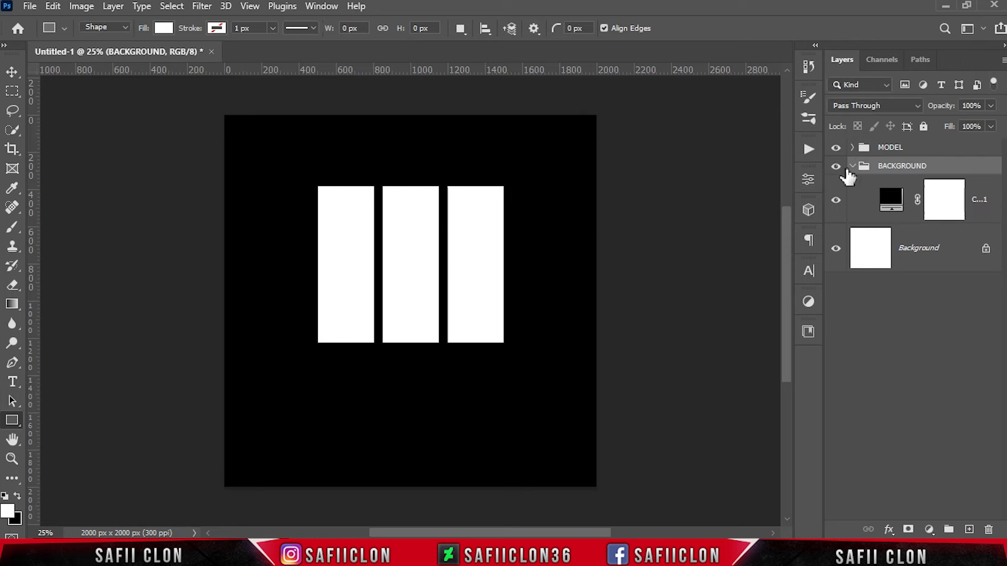
# Collapse the BACKGROUND group, open the Unsplash photo of the man in a green field, and copy its image into the Untitled-1 composition.
pyautogui.click(853, 166)
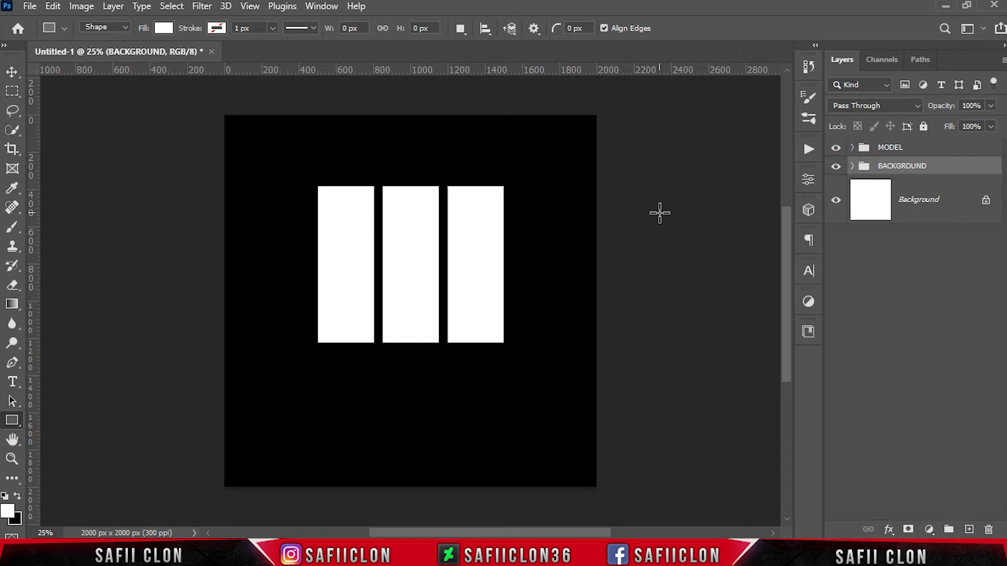
pyautogui.click(37, 8)
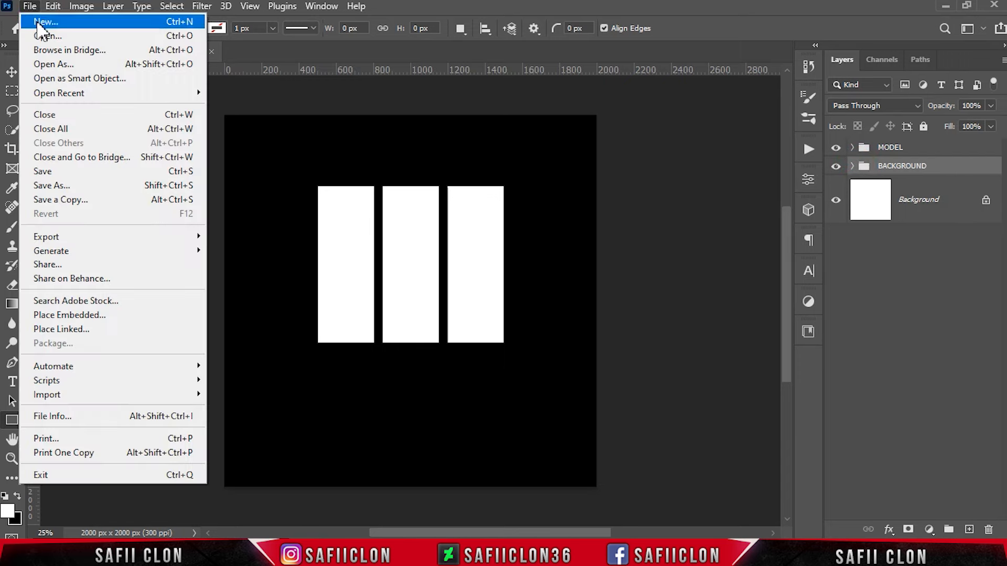
pyautogui.click(57, 33)
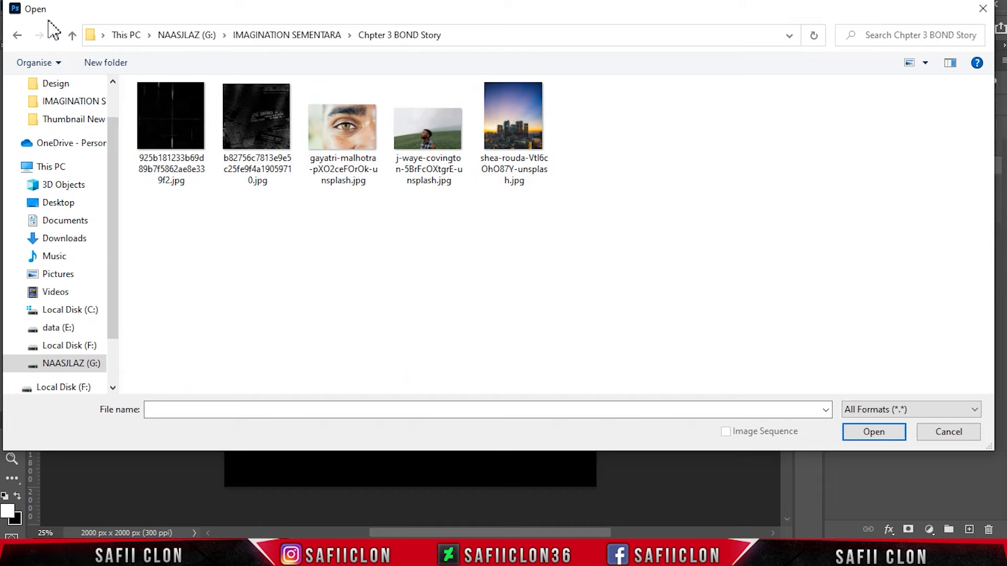
pyautogui.click(434, 143)
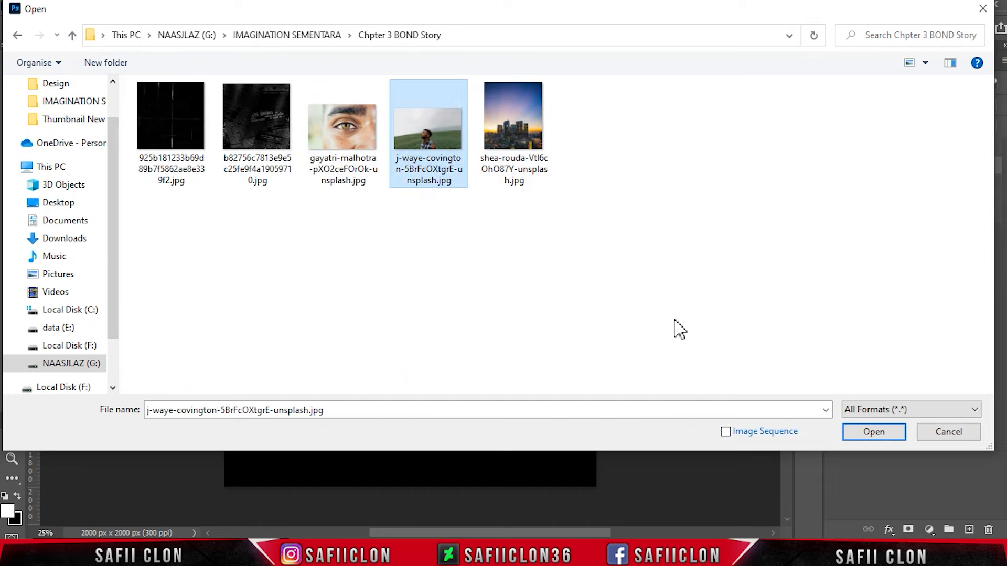
pyautogui.click(885, 436)
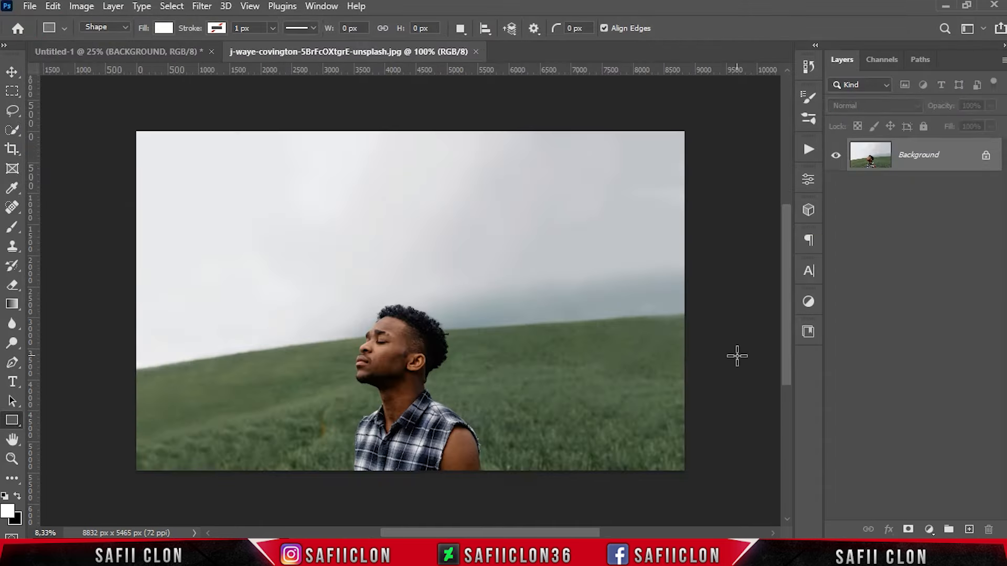
pyautogui.moveTo(944, 166); pyautogui.dragTo(415, 242)
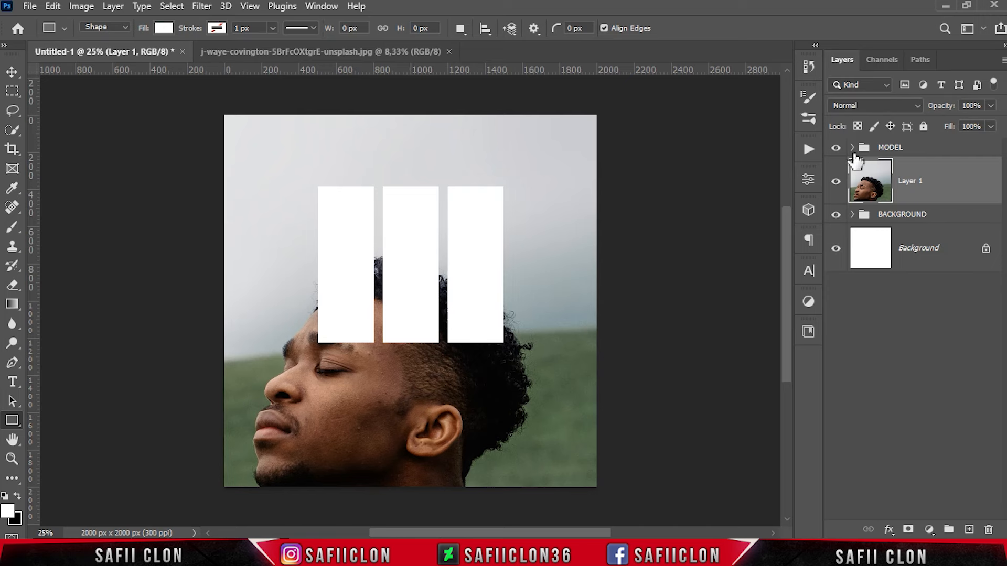
# Place Layer 1 directly above Rectangle 1 in the MODEL group and clip it to that rectangle.
pyautogui.click(852, 148)
pyautogui.moveTo(942, 321); pyautogui.dragTo(934, 262)
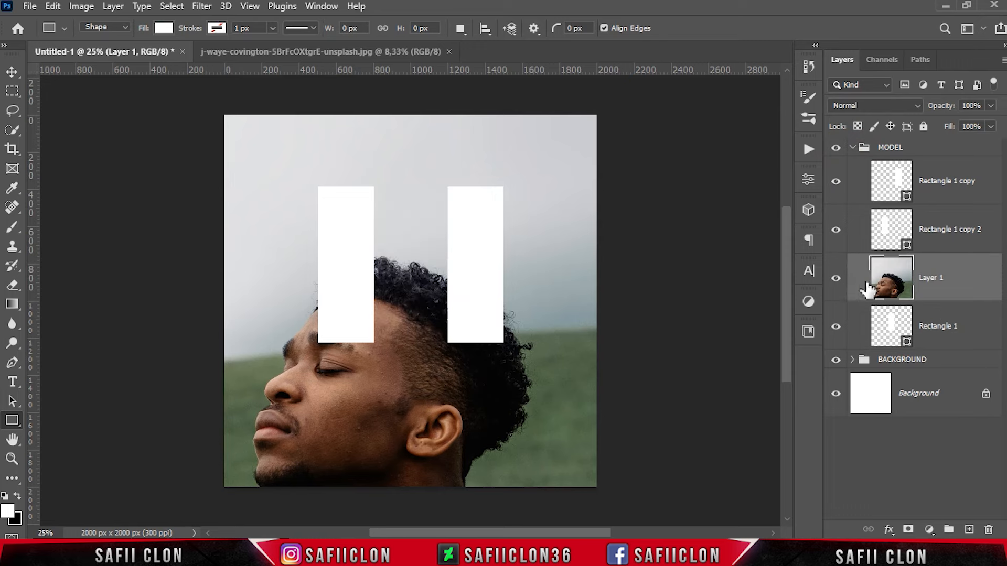
pyautogui.rightClick(967, 278)
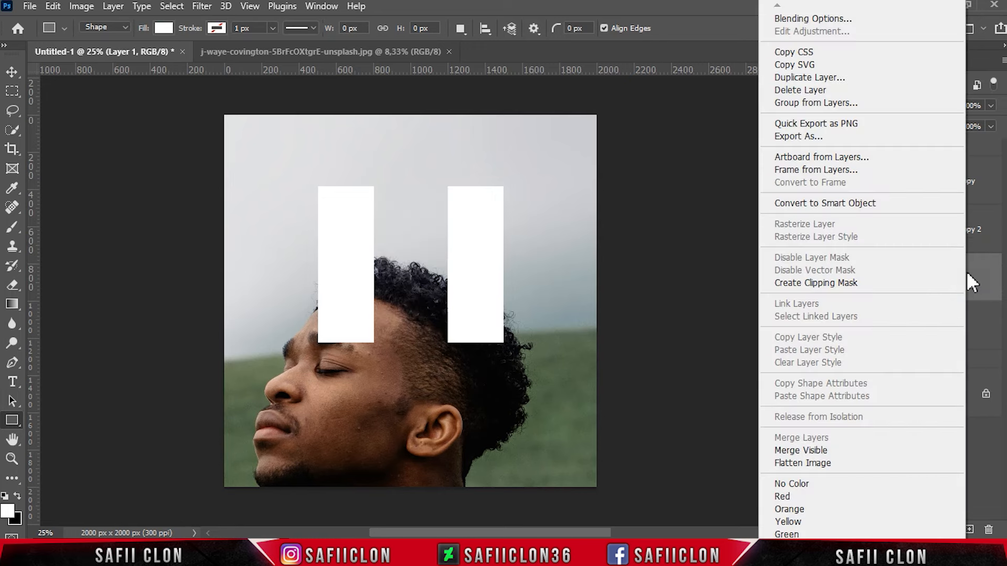
pyautogui.click(855, 284)
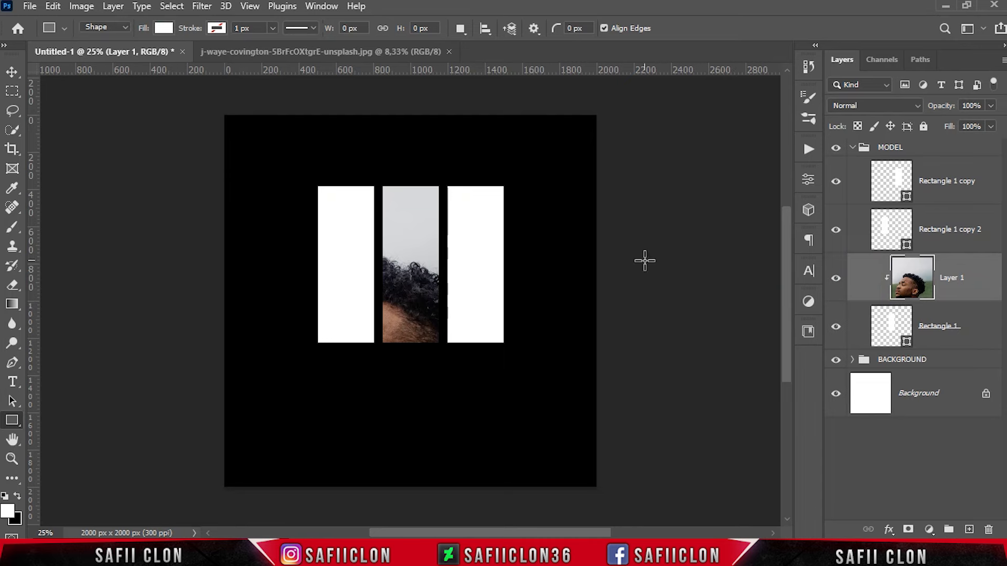
# Scale Layer 1 to about 21.16% and position it so the man's head and shoulders fill the middle panel.
pyautogui.hotkey('ctrl', '-')
pyautogui.hotkey('ctrl', 't')
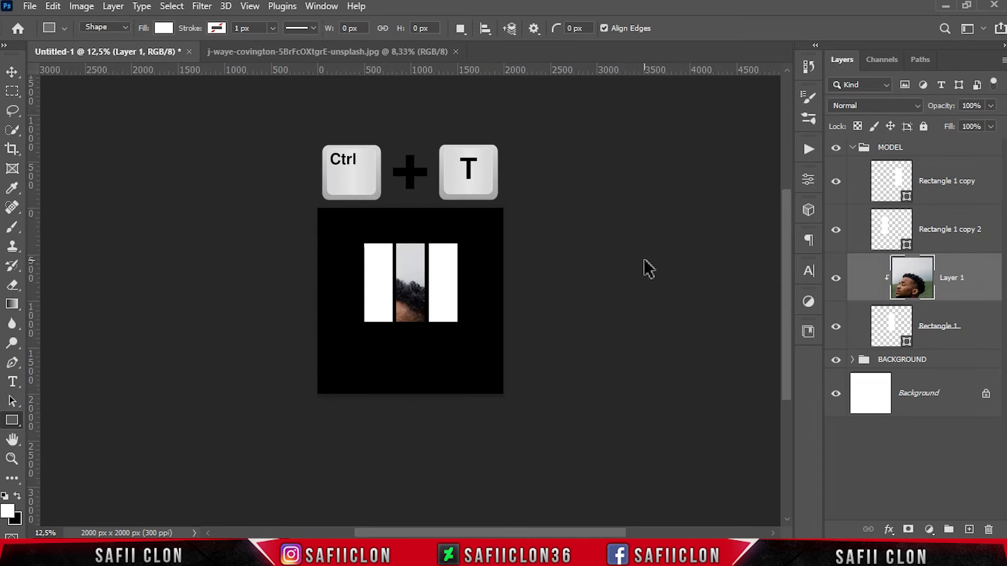
pyautogui.hotkey('ctrl', '-')
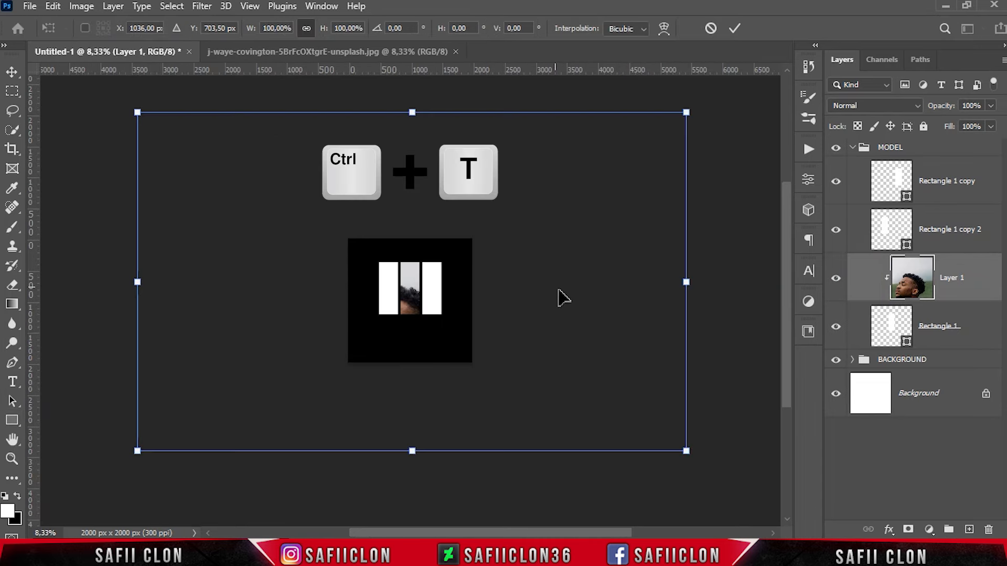
pyautogui.moveTo(138, 112); pyautogui.dragTo(371, 213)
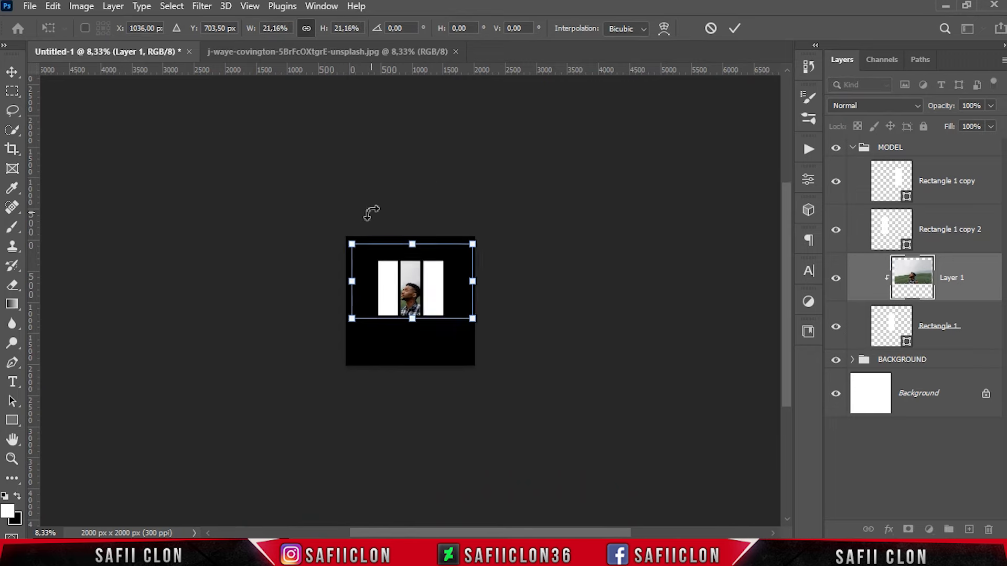
pyautogui.hotkey('ctrl', '+')
pyautogui.hotkey('ctrl', '+')
pyautogui.hotkey('ctrl', '+')
pyautogui.hotkey('ctrl', '+')
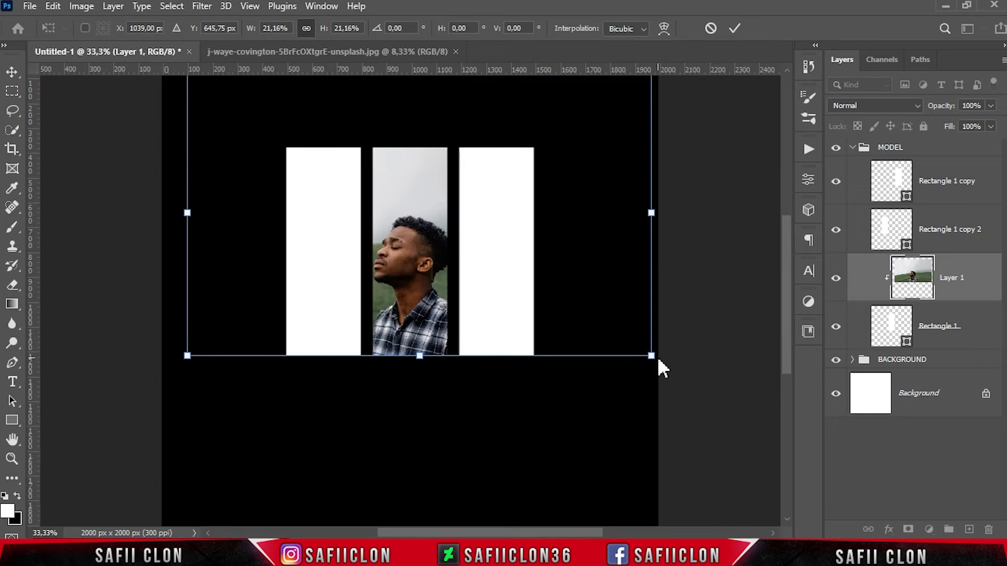
pyautogui.moveTo(449, 286); pyautogui.dragTo(448, 290)
pyautogui.click(734, 26)
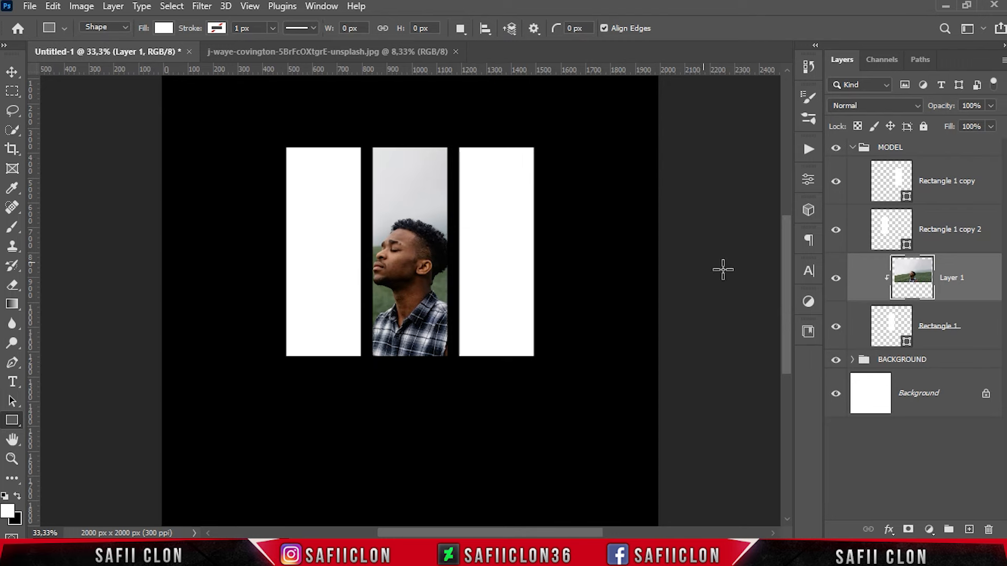
pyautogui.click(836, 282)
pyautogui.click(836, 282)
# Open the Unsplash photo of the city skyline at sunset and copy its image into the Untitled-1 composition.
pyautogui.click(29, 6)
pyautogui.click(83, 33)
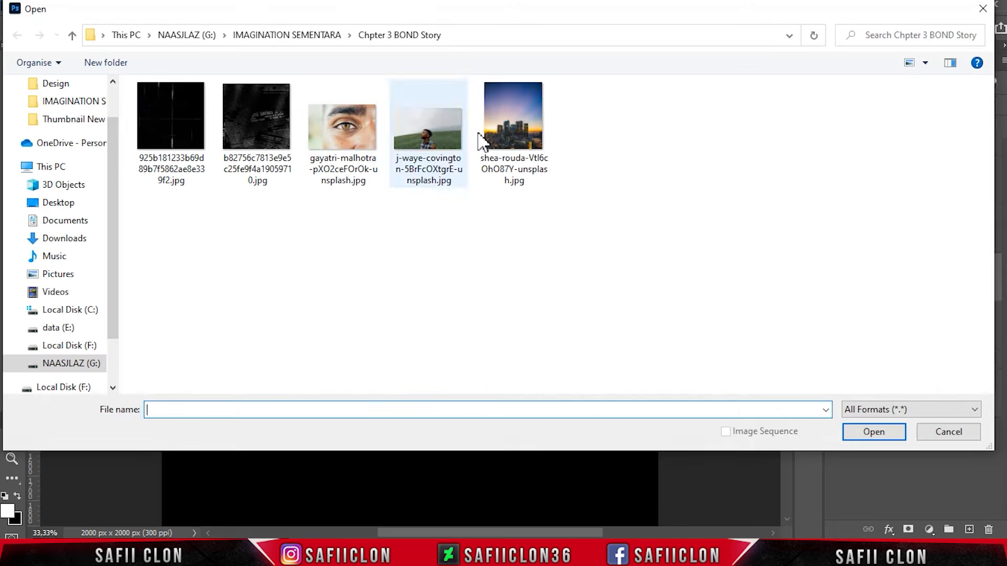
pyautogui.click(528, 140)
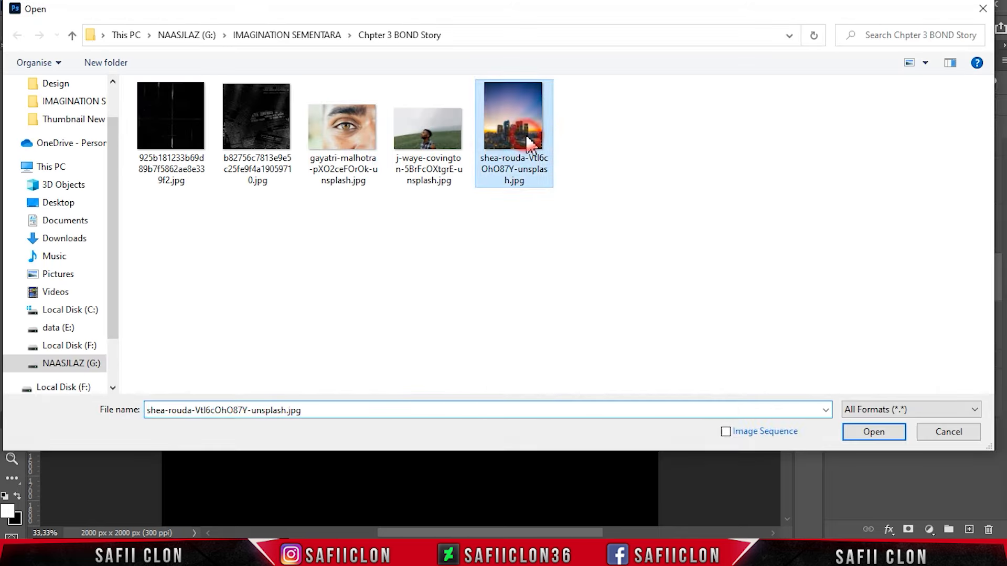
pyautogui.click(881, 434)
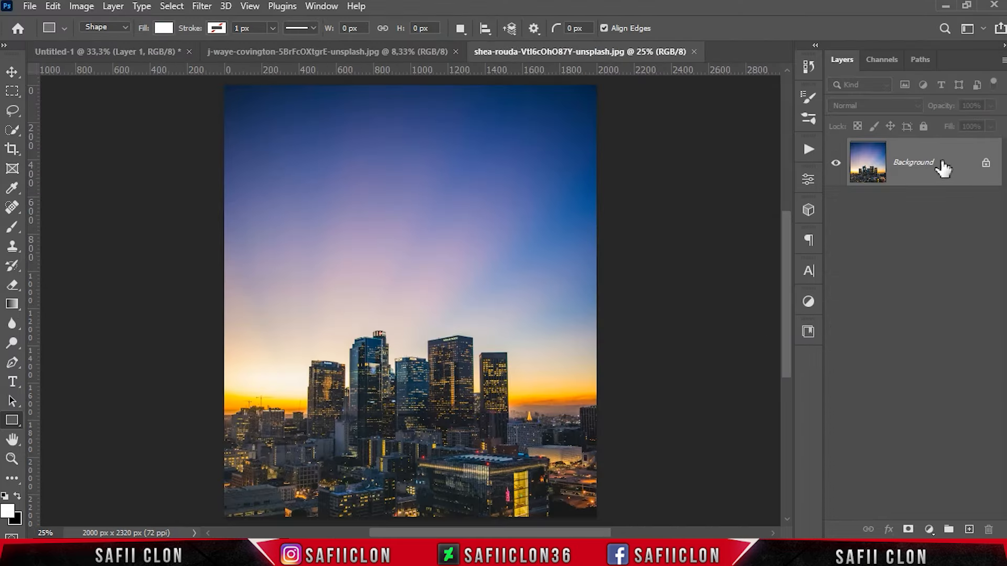
pyautogui.moveTo(942, 168); pyautogui.dragTo(434, 257)
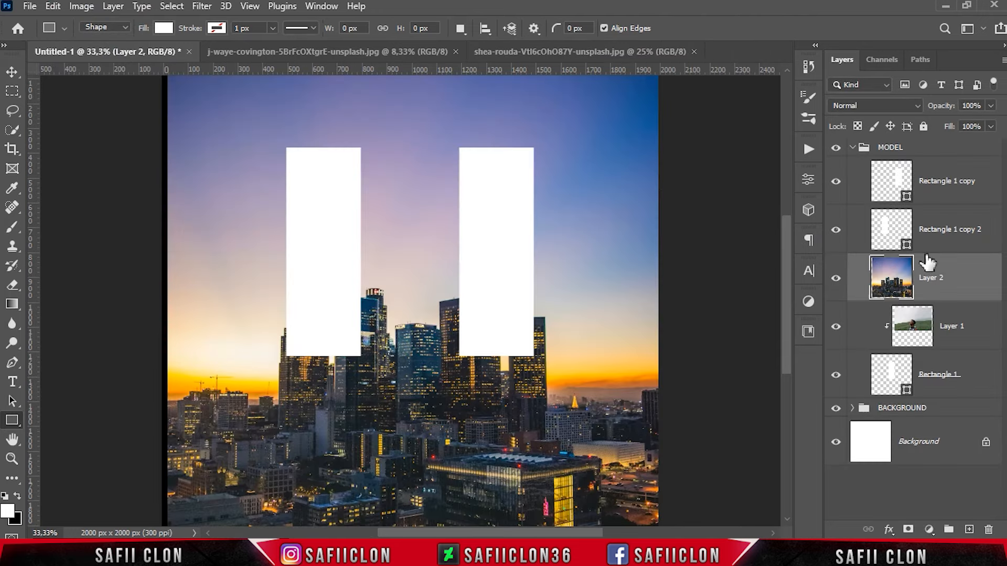
# Move Layer 2 directly above Rectangle 1 copy 2 and clip it to that rectangle.
pyautogui.click(836, 231)
pyautogui.click(837, 231)
pyautogui.moveTo(969, 270); pyautogui.dragTo(964, 223)
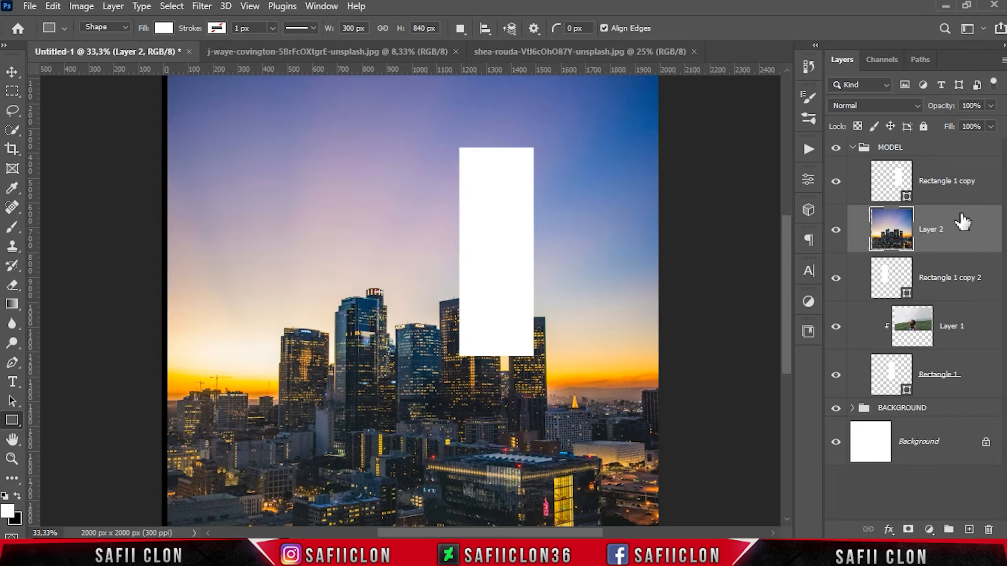
pyautogui.rightClick(958, 225)
pyautogui.click(854, 288)
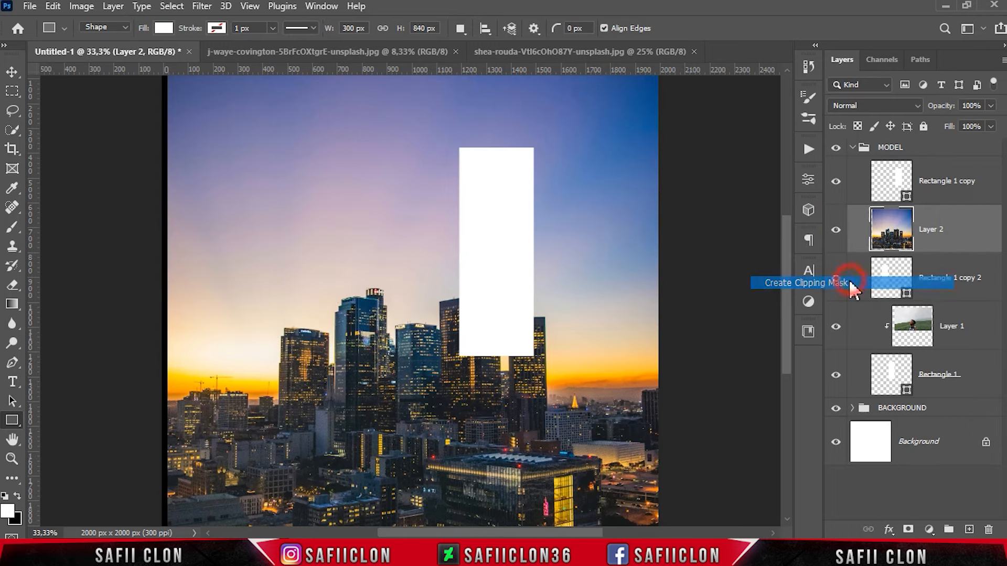
# Scale Layer 2 to about 96.57% and position it near X 850 px, Y 442 px so the skyscrapers fill their panel.
pyautogui.hotkey('ctrl', '-')
pyautogui.hotkey('ctrl', '-')
pyautogui.hotkey('ctrl', '-')
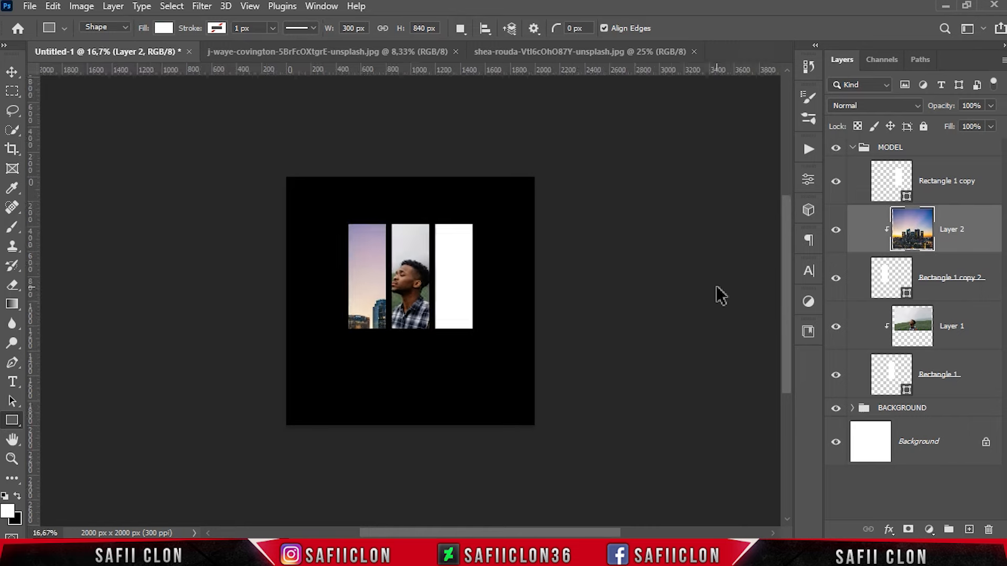
pyautogui.hotkey('ctrl', 't')
pyautogui.moveTo(504, 173); pyautogui.dragTo(488, 193)
pyautogui.hotkey('ctrl', '+')
pyautogui.hotkey('ctrl', '+')
pyautogui.hotkey('ctrl', '+')
pyautogui.moveTo(497, 263); pyautogui.dragTo(446, 207)
pyautogui.moveTo(565, 425); pyautogui.dragTo(595, 459)
pyautogui.moveTo(406, 353); pyautogui.dragTo(411, 333)
pyautogui.moveTo(603, 437); pyautogui.dragTo(612, 446)
pyautogui.moveTo(443, 303); pyautogui.dragTo(445, 296)
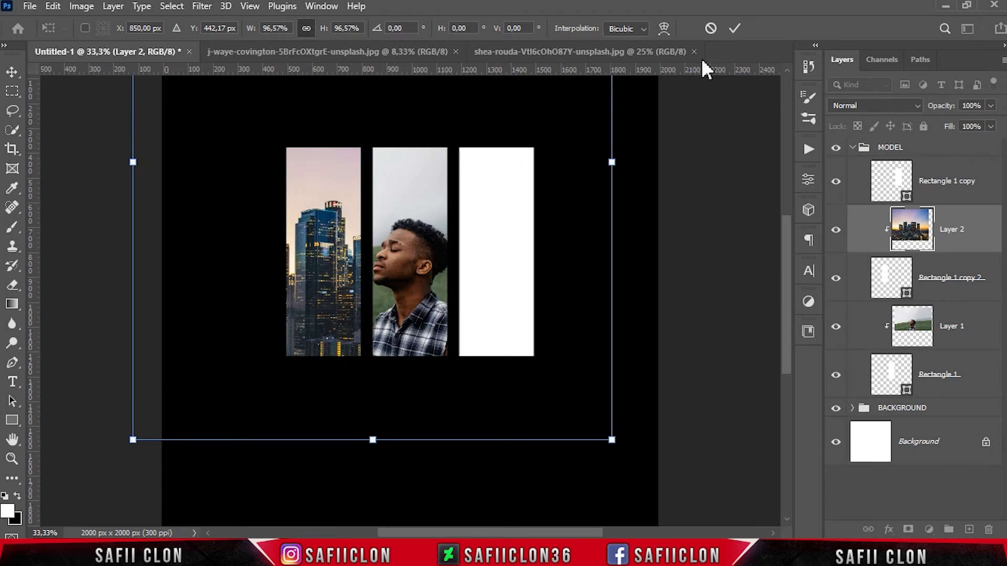
pyautogui.click(739, 27)
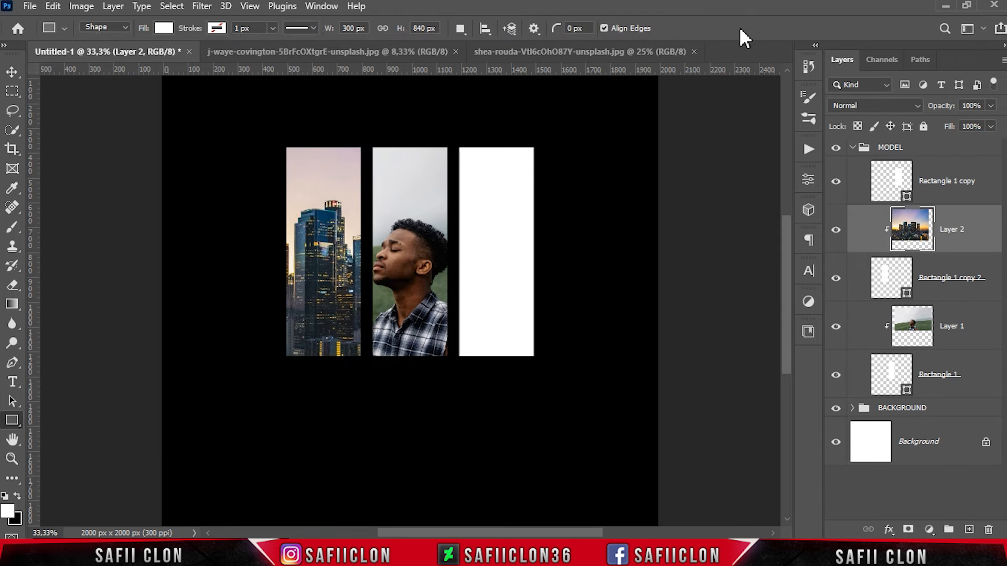
# Open the Unsplash close-up photo of an eye and copy its image into the Untitled-1 composition.
pyautogui.click(30, 6)
pyautogui.click(70, 34)
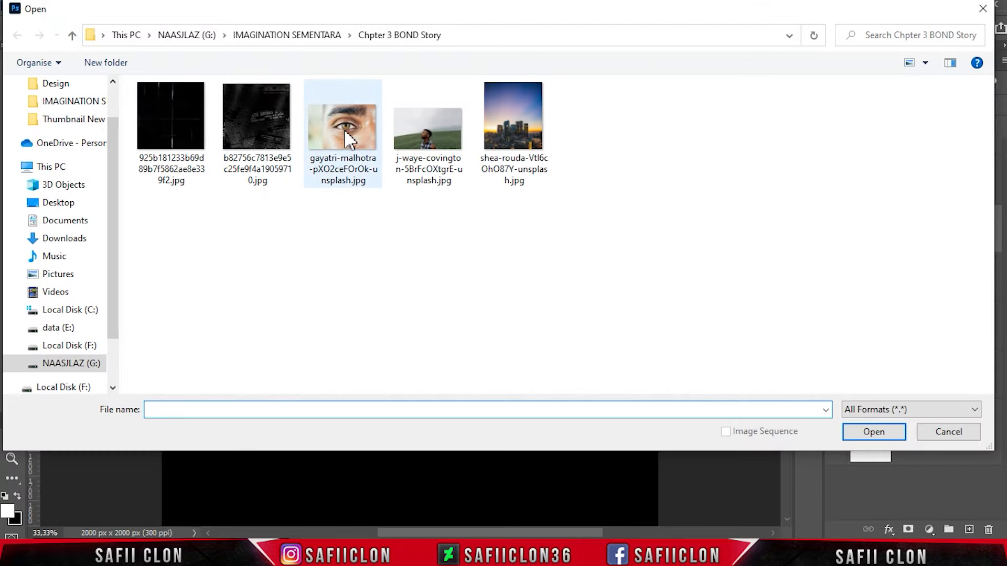
pyautogui.click(343, 128)
pyautogui.click(872, 432)
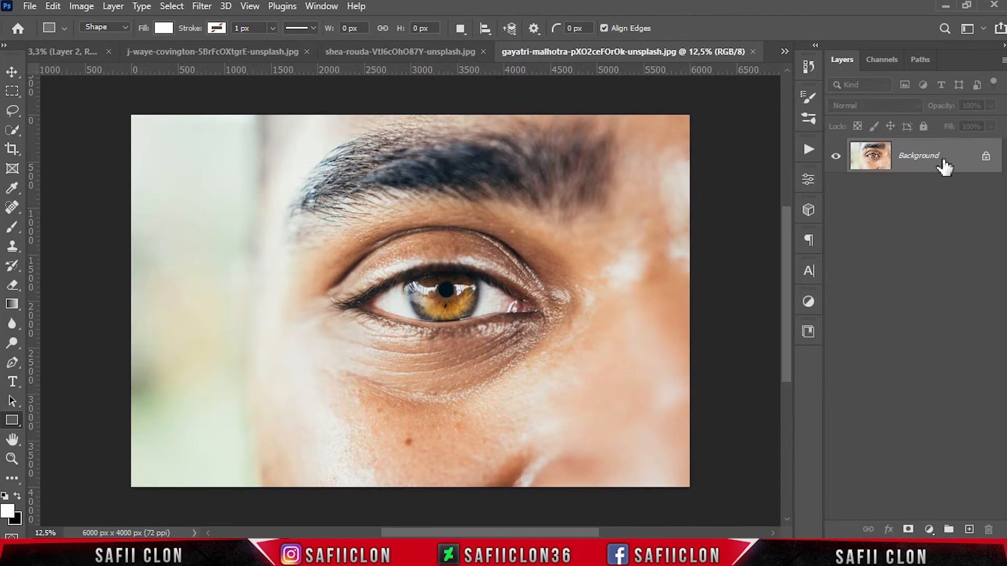
pyautogui.moveTo(944, 166); pyautogui.dragTo(364, 269)
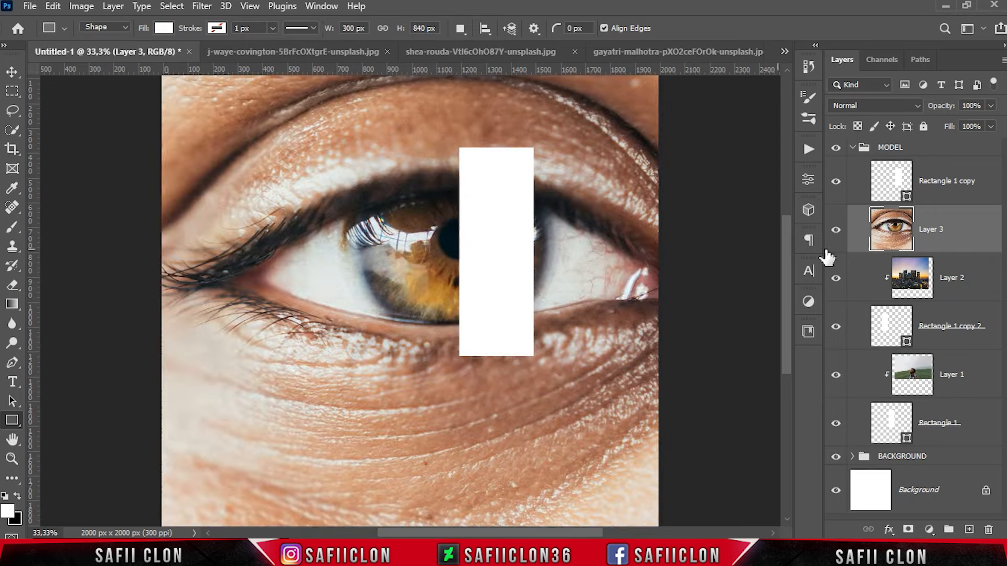
# Move Layer 3 above Rectangle 1 copy in the MODEL group and clip it to that rectangle.
pyautogui.moveTo(962, 225); pyautogui.dragTo(960, 179)
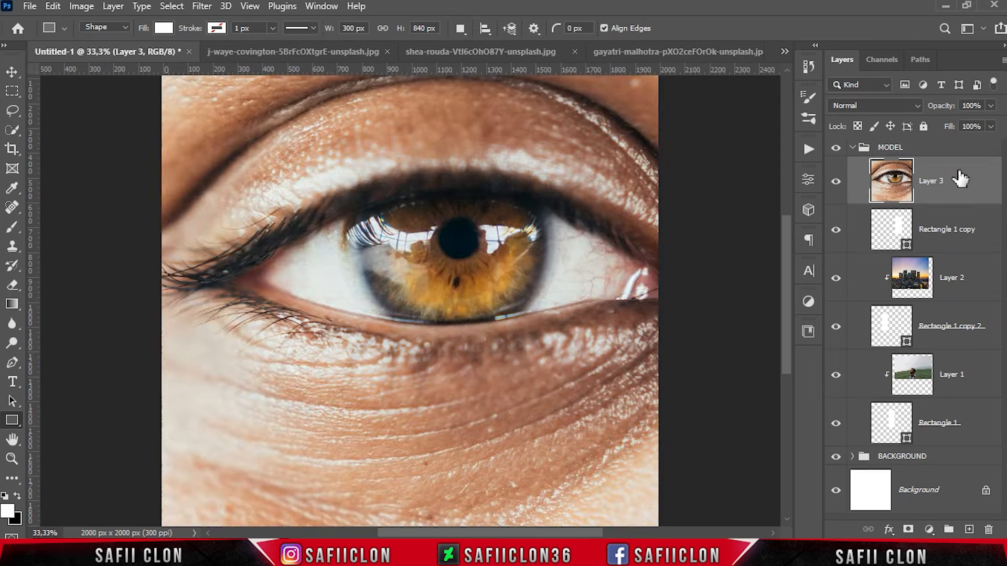
pyautogui.rightClick(959, 179)
pyautogui.click(850, 285)
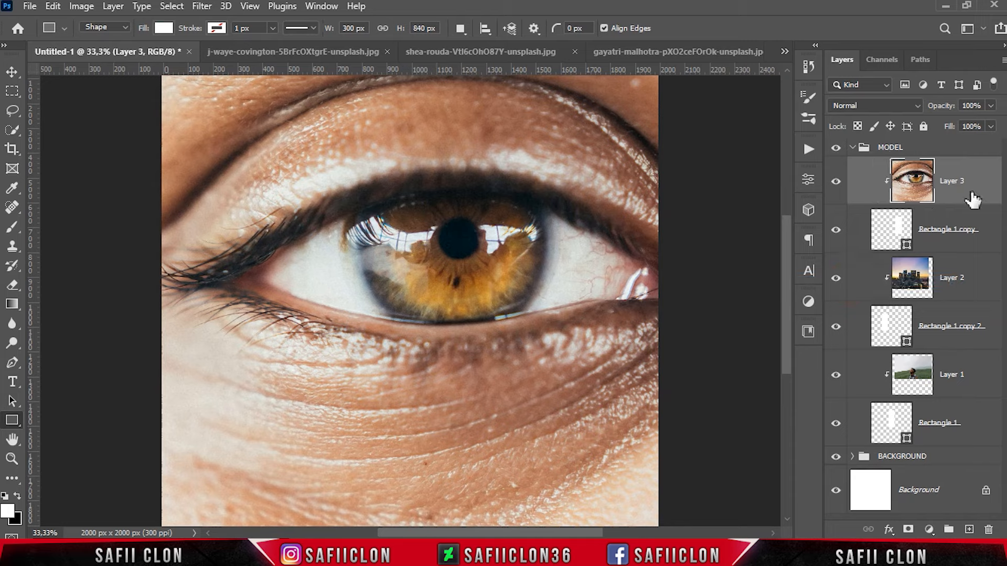
# Scale Layer 3 to about 22.25% and position it near X 1272 px, Y 829 px so the eye sits centred in its panel.
pyautogui.hotkey('ctrl', '-')
pyautogui.hotkey('ctrl', '-')
pyautogui.hotkey('ctrl', '-')
pyautogui.hotkey('ctrl', '-')
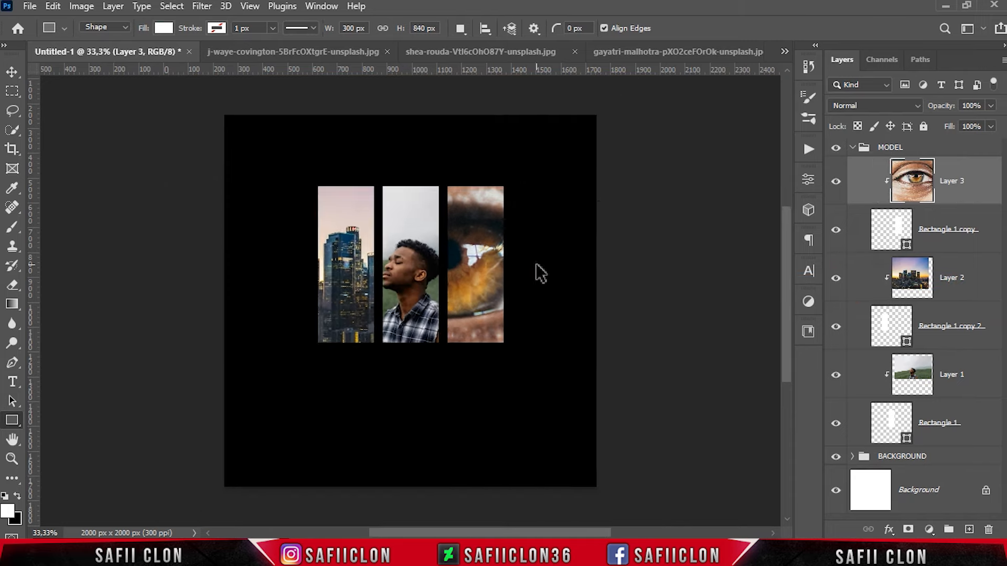
pyautogui.hotkey('ctrl', 't')
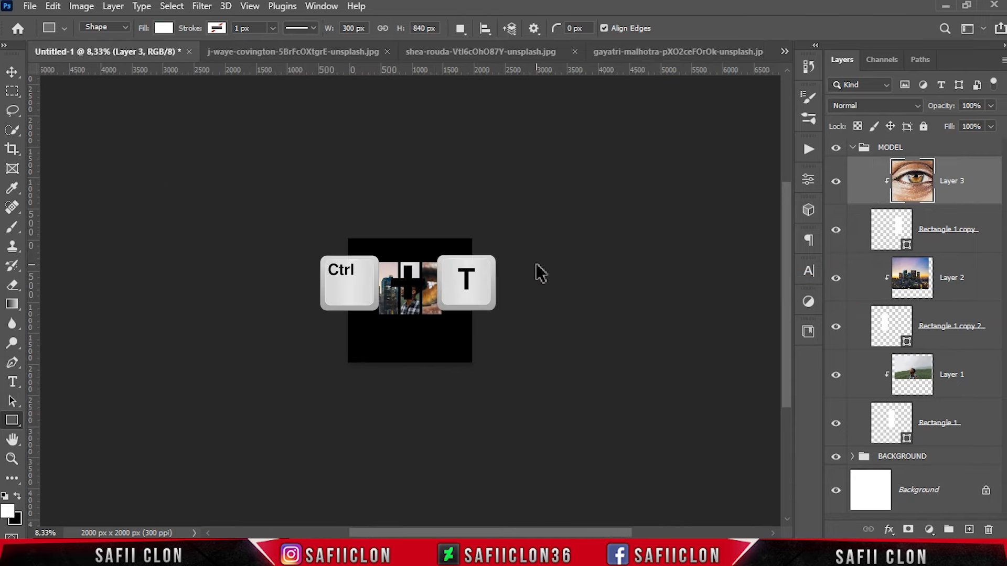
pyautogui.moveTo(213, 293); pyautogui.dragTo(349, 292)
pyautogui.hotkey('ctrl', '+')
pyautogui.hotkey('ctrl', '+')
pyautogui.hotkey('ctrl', '+')
pyautogui.hotkey('ctrl', '+')
pyautogui.moveTo(477, 295); pyautogui.dragTo(483, 267)
pyautogui.moveTo(647, 131); pyautogui.dragTo(654, 135)
pyautogui.moveTo(570, 210); pyautogui.dragTo(573, 213)
pyautogui.moveTo(656, 144)
pyautogui.mouseDown()
pyautogui.moveTo(654, 135)
pyautogui.moveTo(645, 148)
pyautogui.mouseUp()
pyautogui.moveTo(574, 225); pyautogui.dragTo(560, 219)
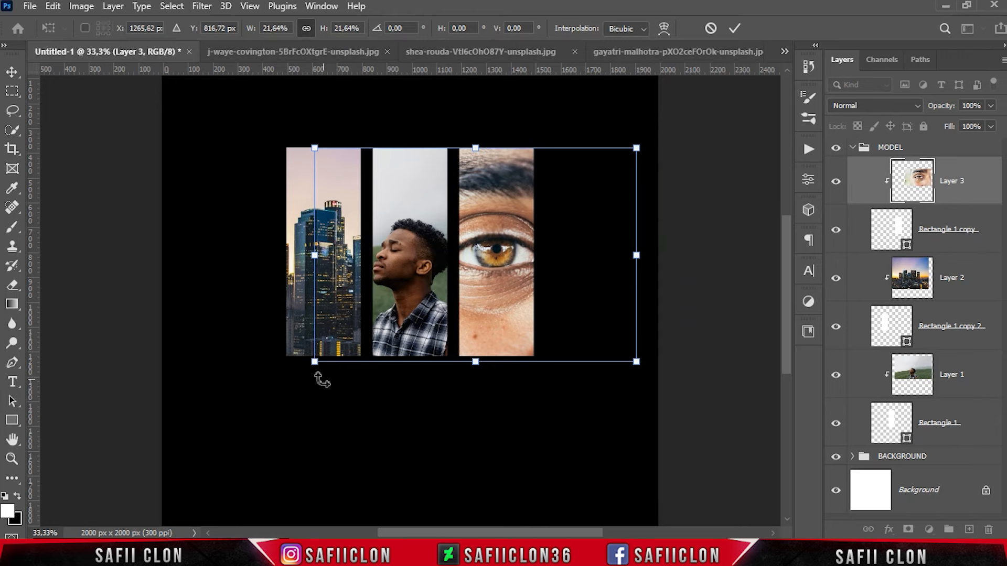
pyautogui.moveTo(314, 361); pyautogui.dragTo(319, 360)
pyautogui.moveTo(636, 359); pyautogui.dragTo(650, 368)
pyautogui.moveTo(549, 308); pyautogui.dragTo(542, 309)
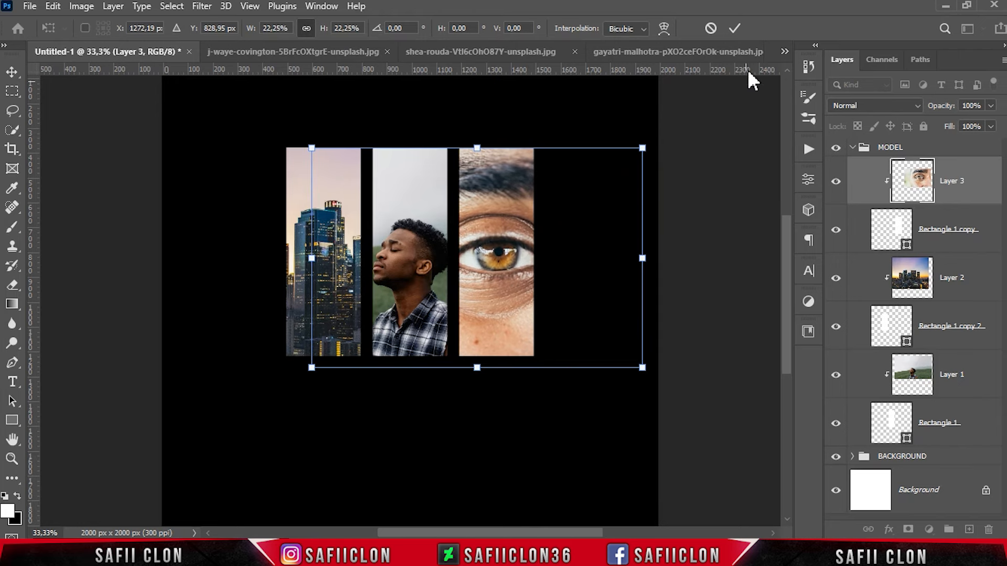
pyautogui.click(735, 28)
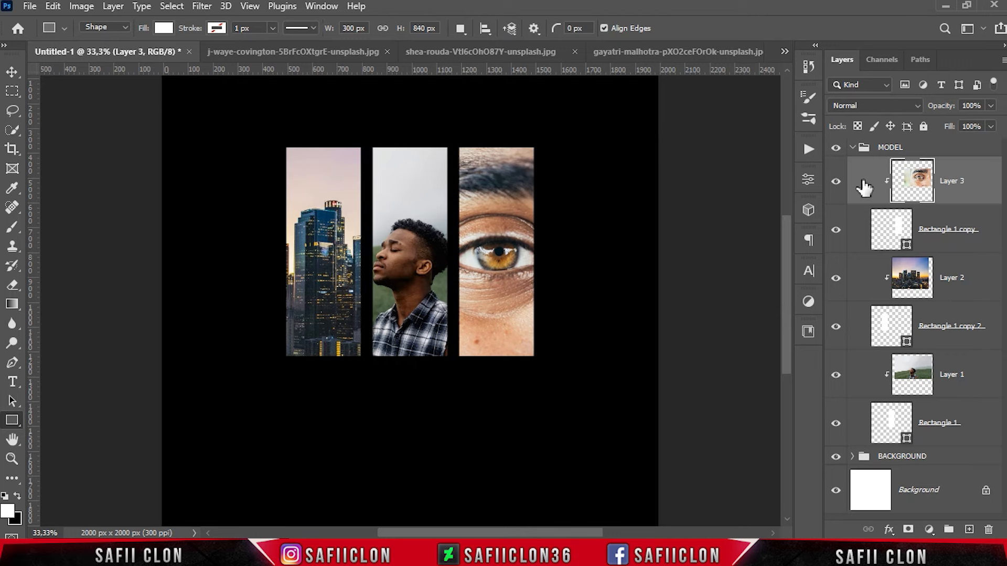
# Check the contents of the eye and middle panels by hiding and reshowing Layer 3 and Rectangle 1.
pyautogui.click(836, 181)
pyautogui.click(836, 181)
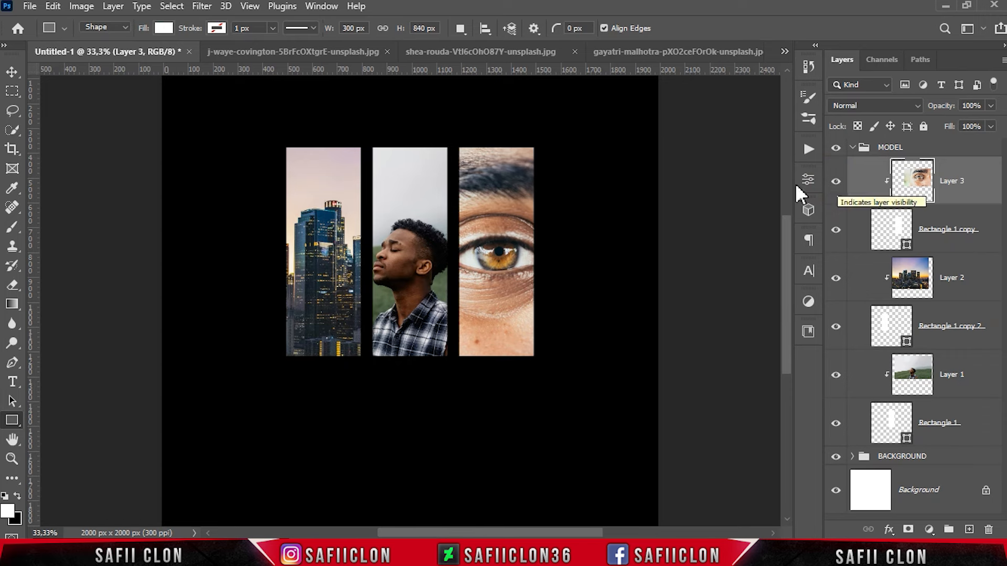
pyautogui.click(836, 424)
pyautogui.click(836, 425)
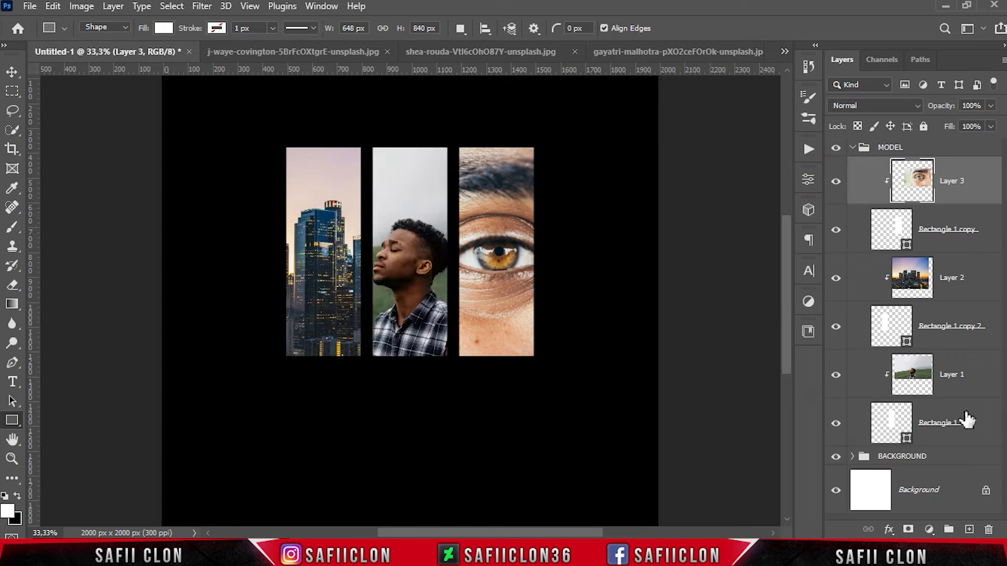
# Convert Rectangle 1 and its clipped Layer 1 photo of the man into one smart object.
pyautogui.click(960, 414)
pyautogui.keyDown('shift'); pyautogui.click(961, 371); pyautogui.keyUp('shift')
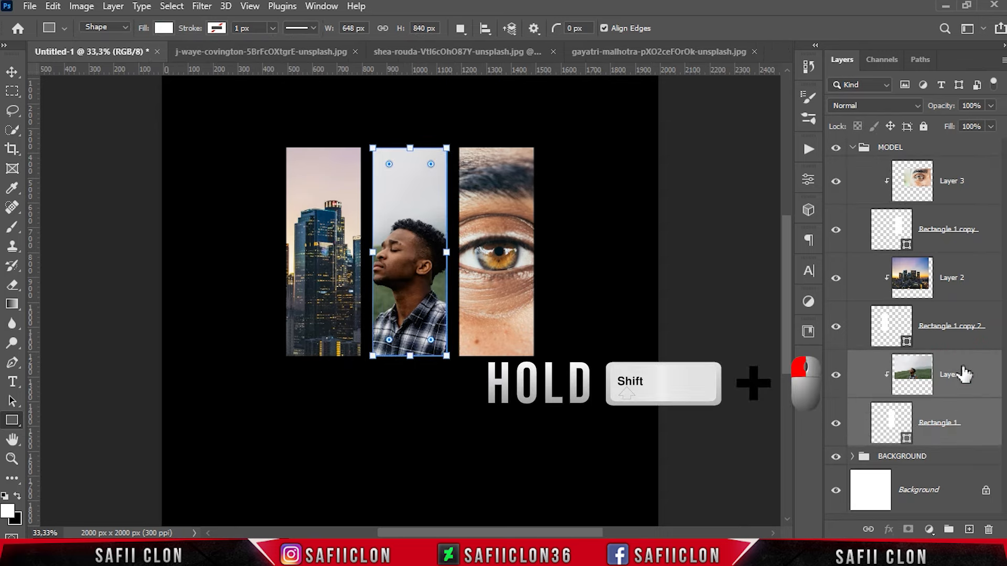
pyautogui.rightClick(966, 375)
pyautogui.click(808, 203)
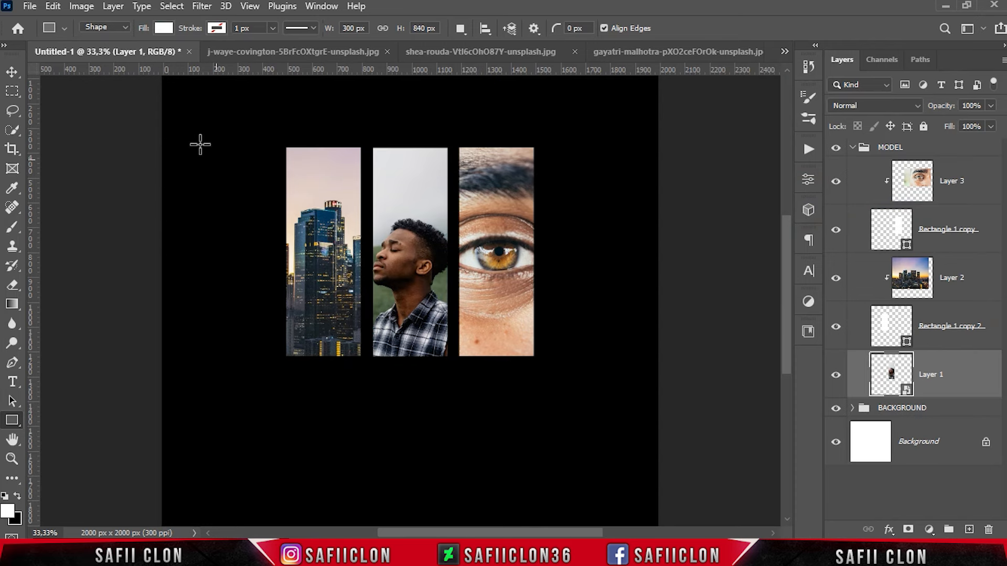
# Apply a Threshold adjustment at level 103 to the man's Layer 1 and compare the panel with and without it.
pyautogui.click(82, 7)
pyautogui.moveTo(212, 46)
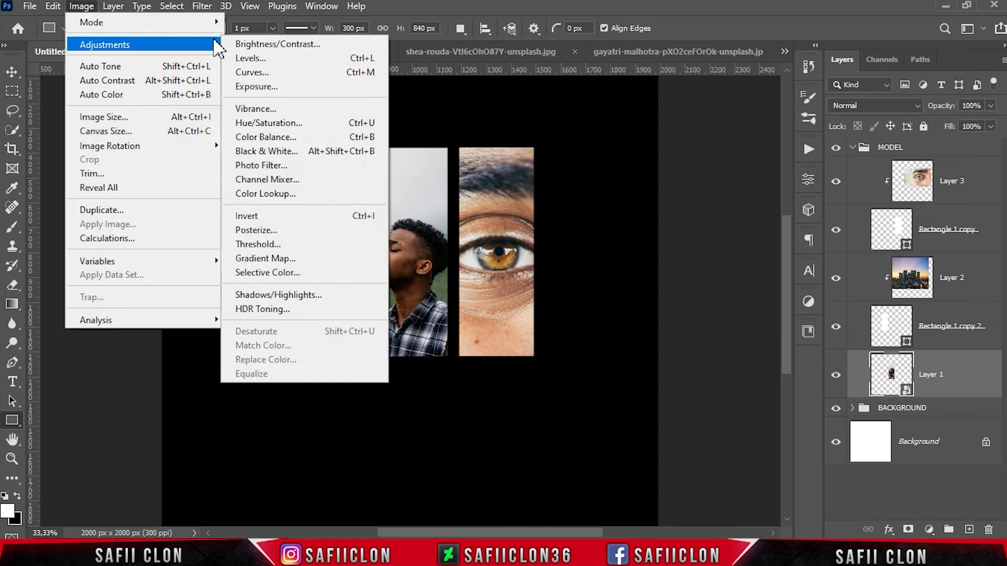
pyautogui.click(273, 244)
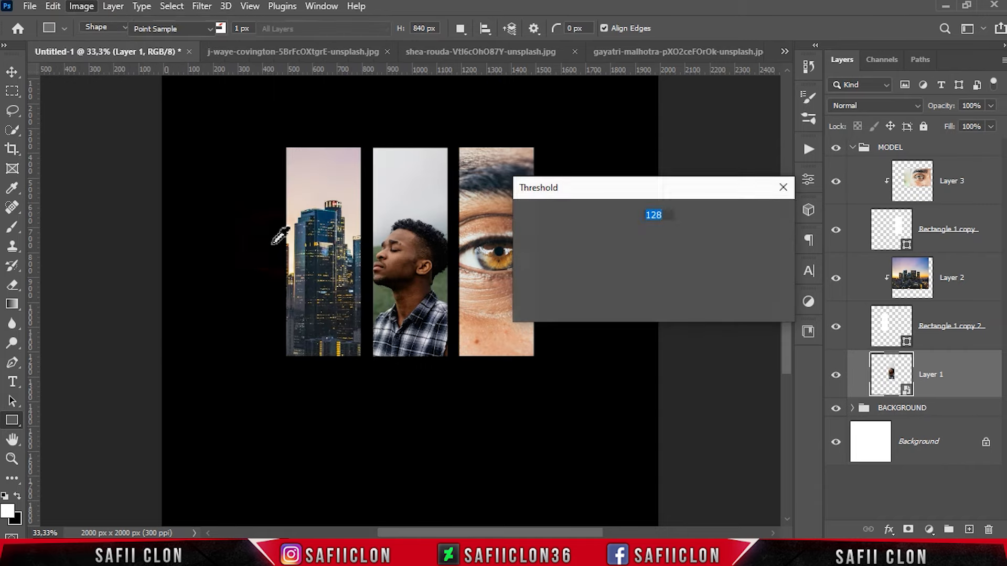
pyautogui.moveTo(593, 187); pyautogui.dragTo(625, 192)
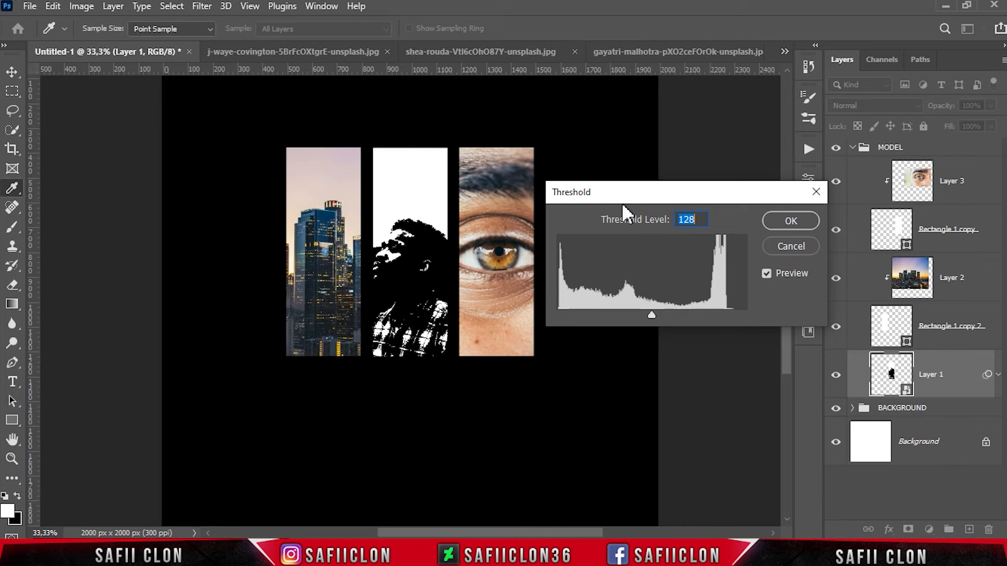
pyautogui.moveTo(651, 313); pyautogui.dragTo(633, 313)
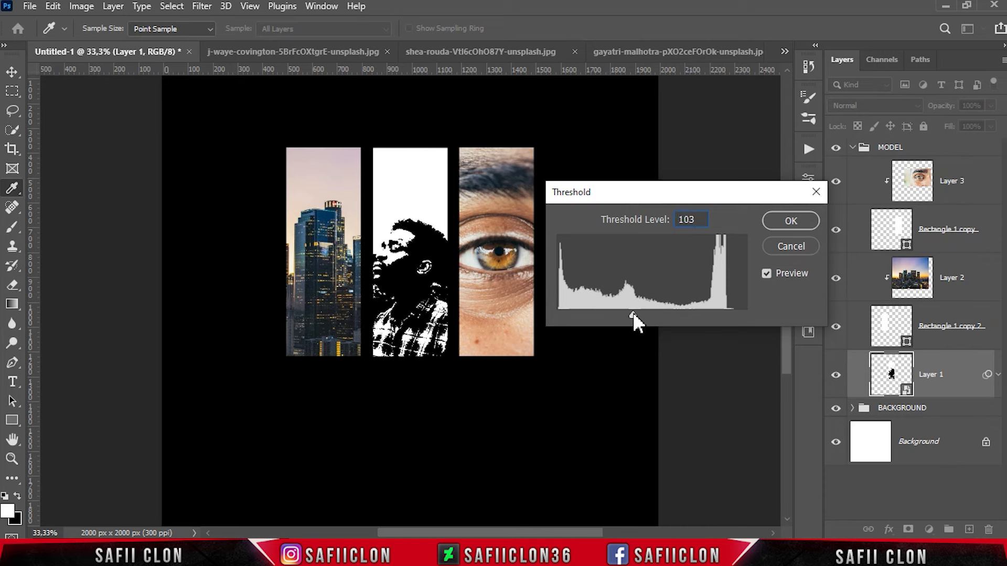
pyautogui.click(781, 225)
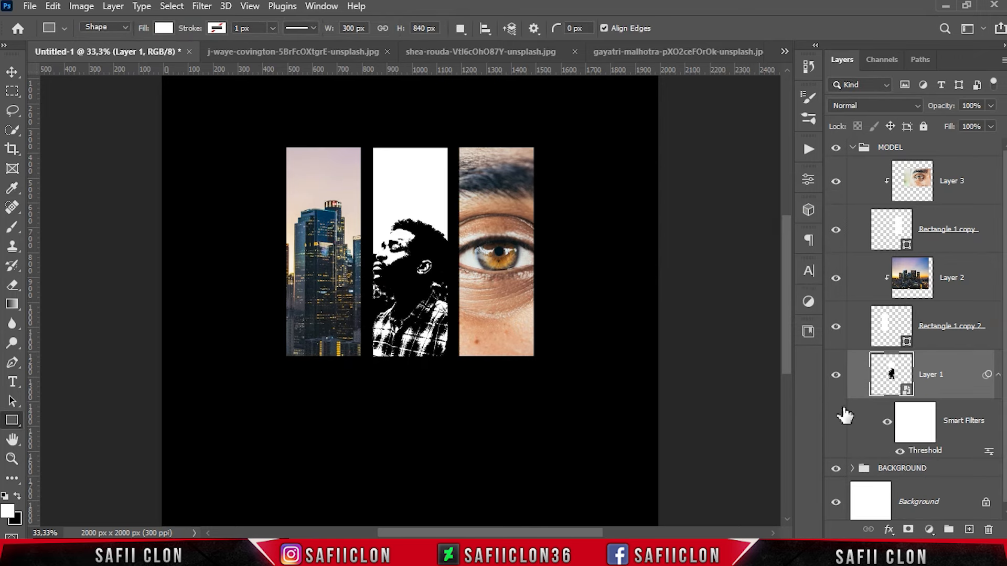
pyautogui.click(900, 452)
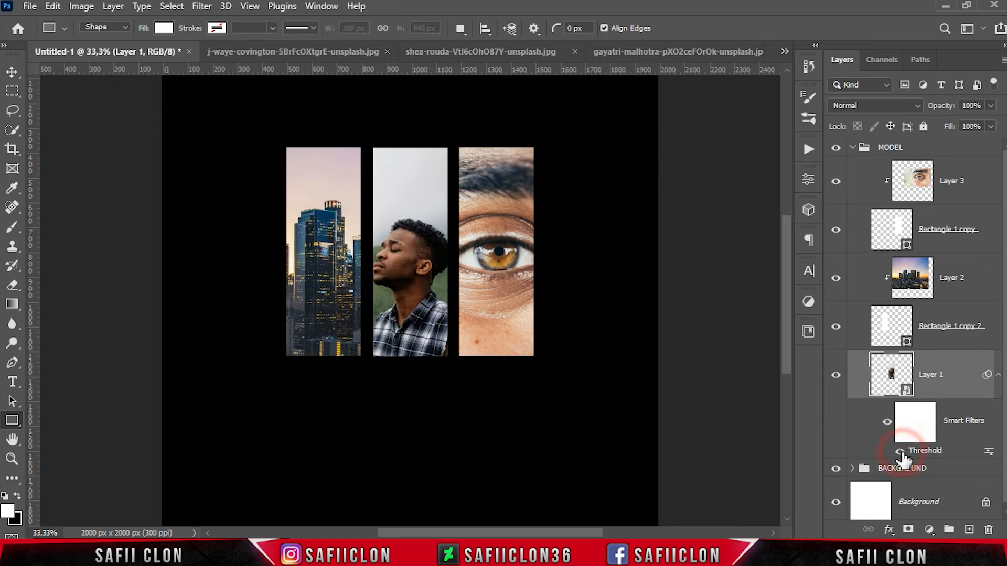
pyautogui.click(900, 451)
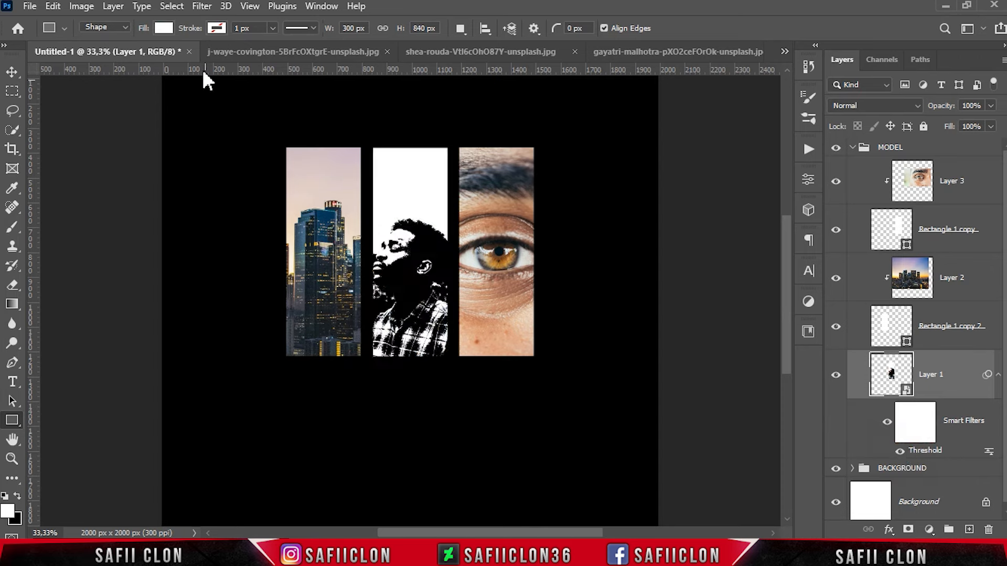
# Add 37.64% Gaussian monochromatic noise to Layer 1, compare it with and without the noise, and collapse its smart filter list.
pyautogui.click(202, 7)
pyautogui.moveTo(371, 245)
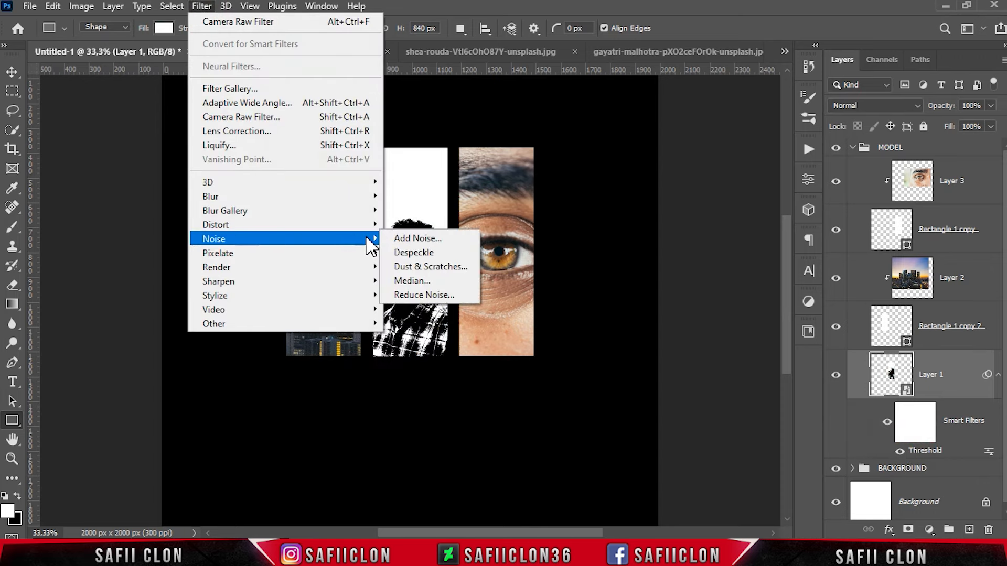
pyautogui.click(423, 242)
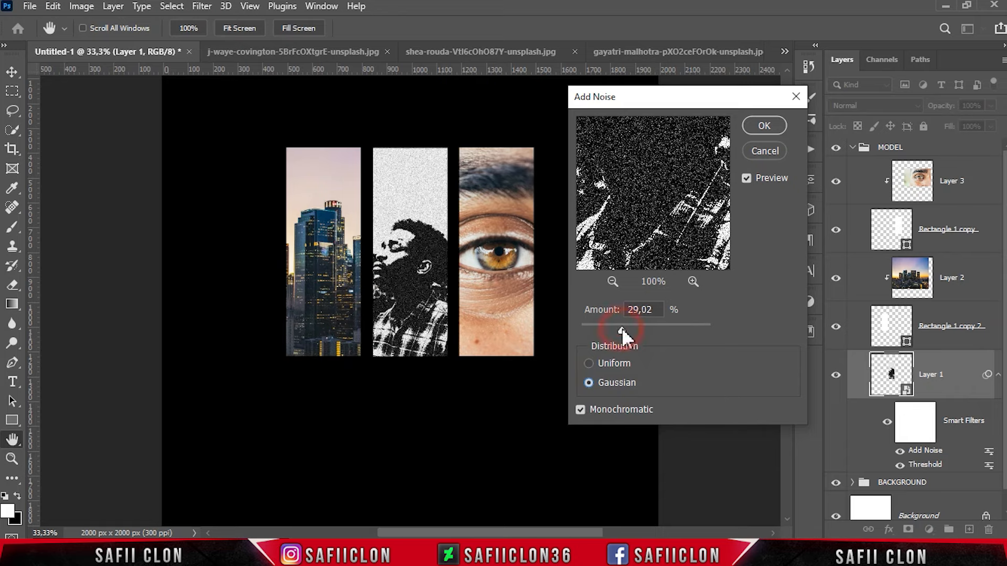
pyautogui.moveTo(622, 328); pyautogui.dragTo(628, 328)
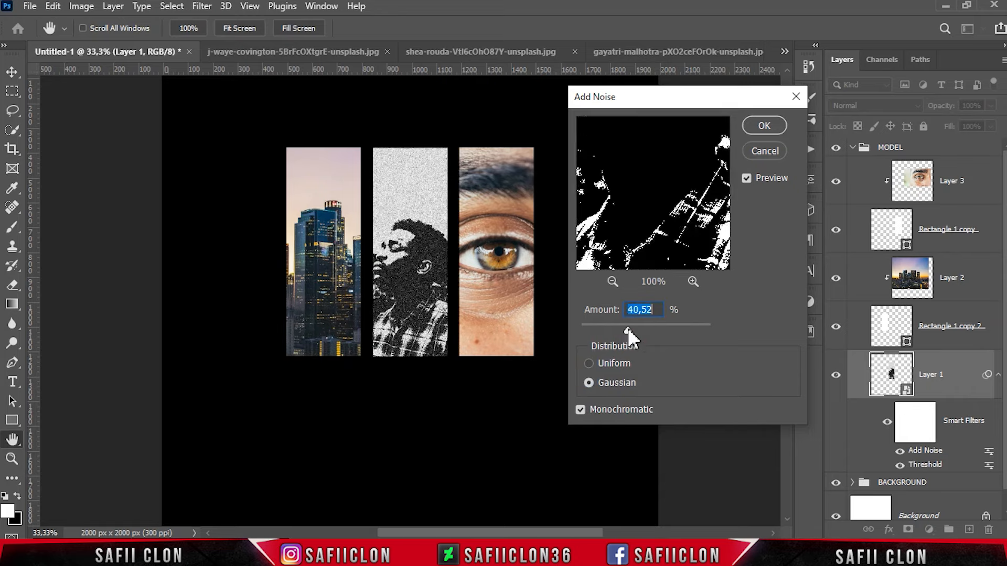
pyautogui.moveTo(629, 328); pyautogui.dragTo(626, 328)
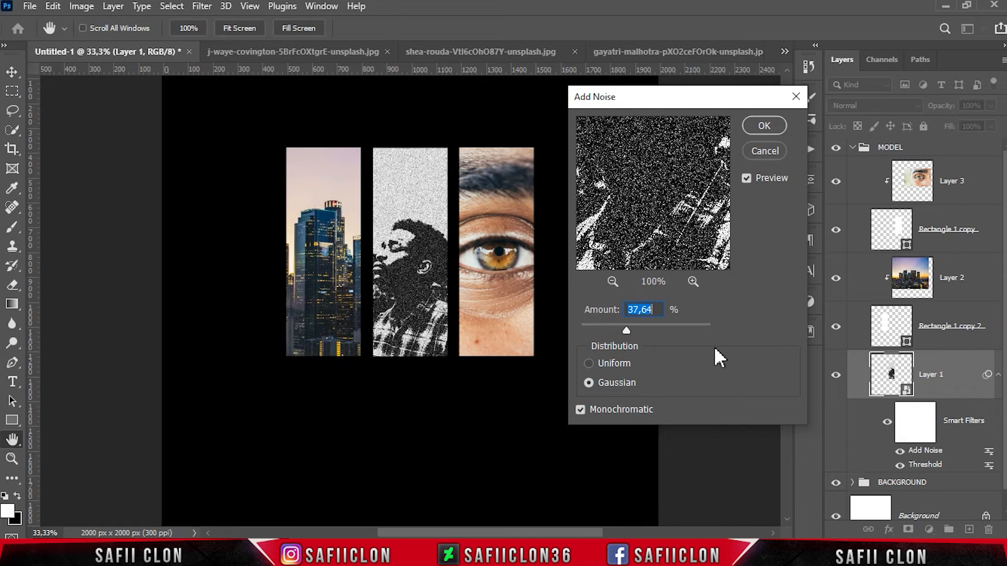
pyautogui.click(764, 126)
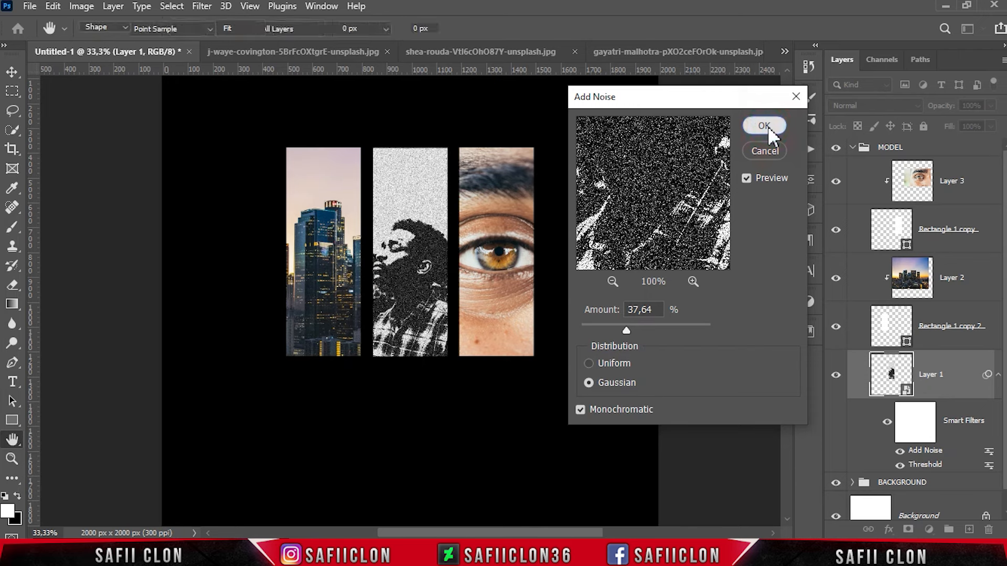
pyautogui.press('u')
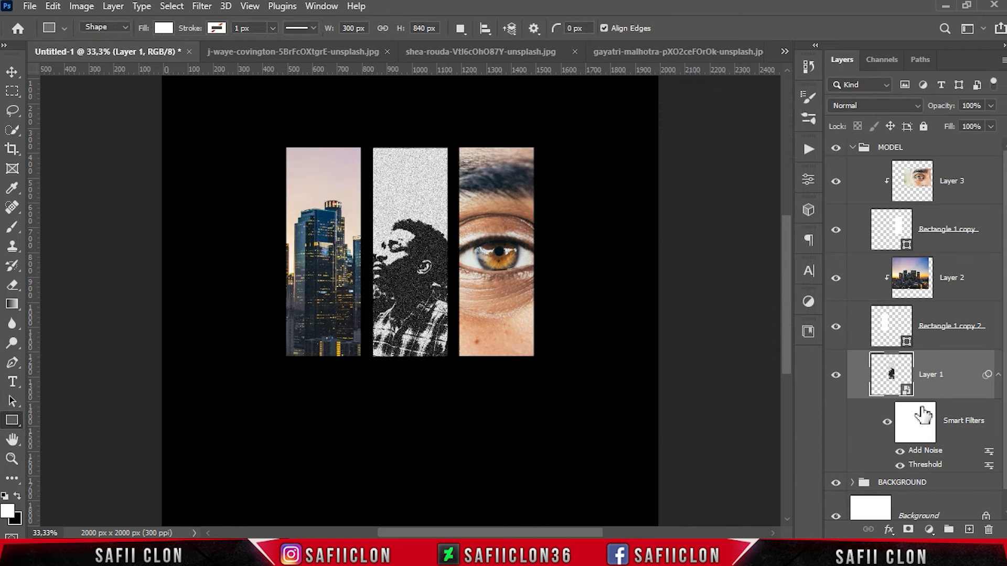
pyautogui.click(899, 451)
pyautogui.click(899, 451)
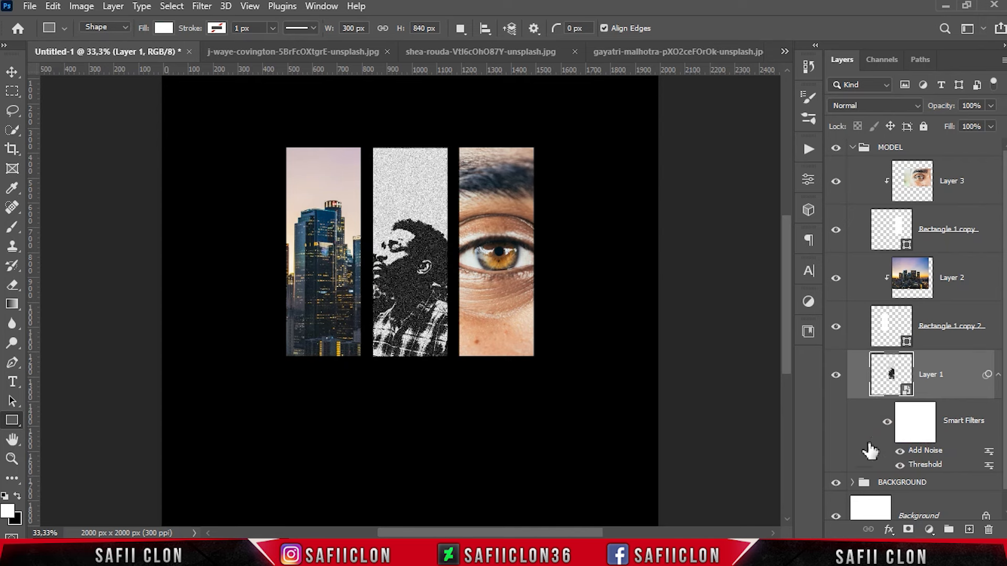
pyautogui.click(998, 375)
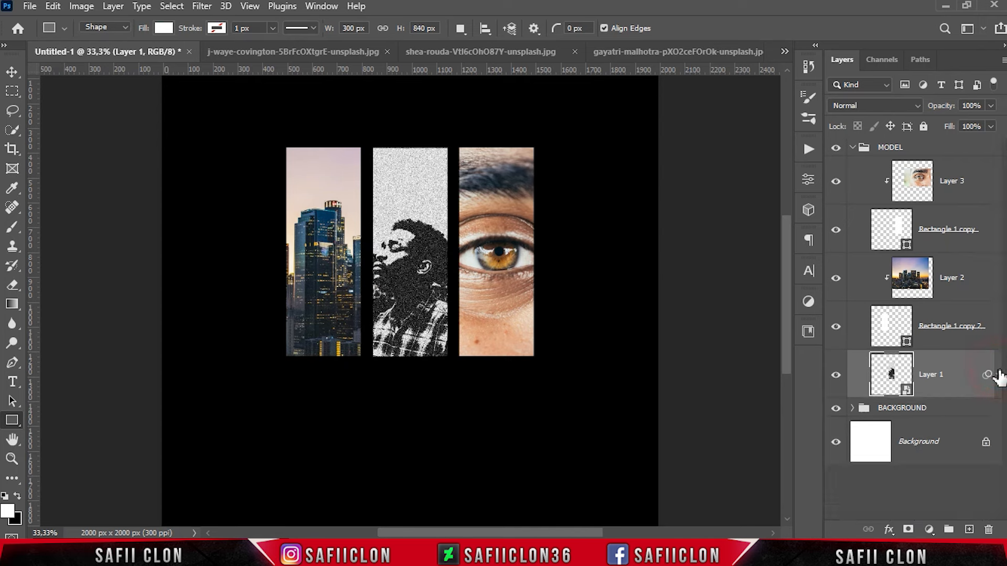
# Convert Rectangle 1 copy 2 and its clipped Layer 2 city photo into one smart object.
pyautogui.click(951, 318)
pyautogui.keyDown('shift'); pyautogui.click(964, 273); pyautogui.keyUp('shift')
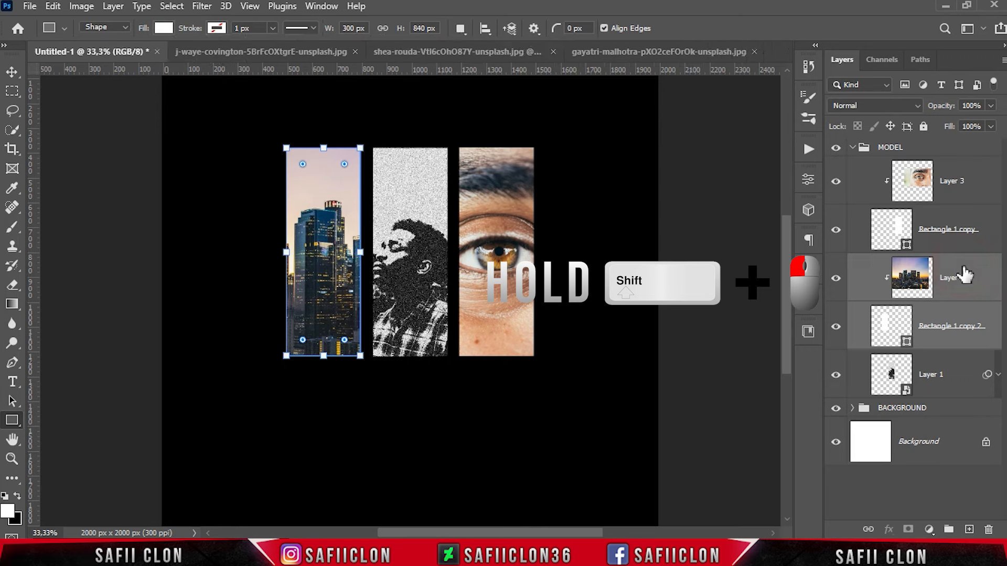
pyautogui.rightClick(963, 267)
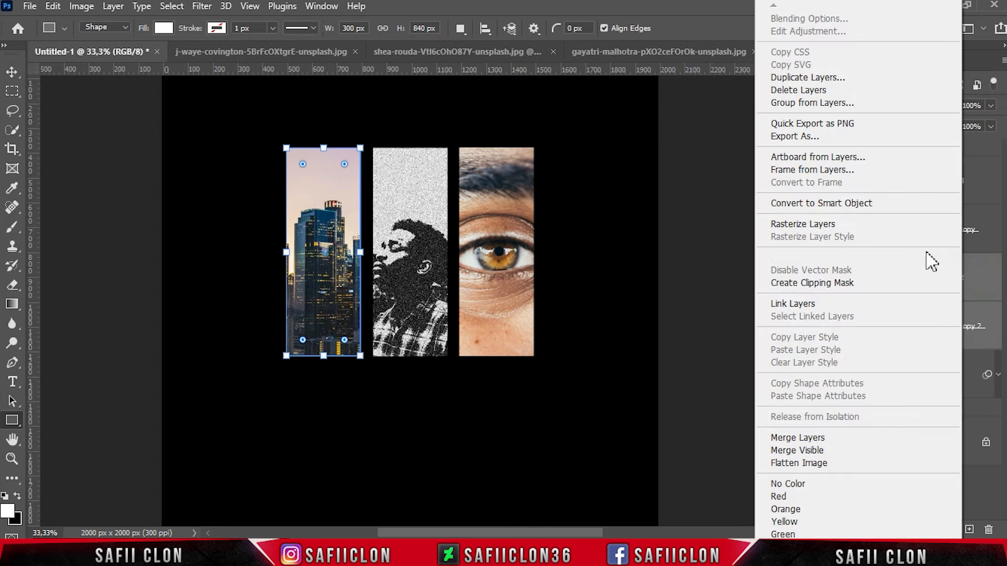
pyautogui.click(845, 204)
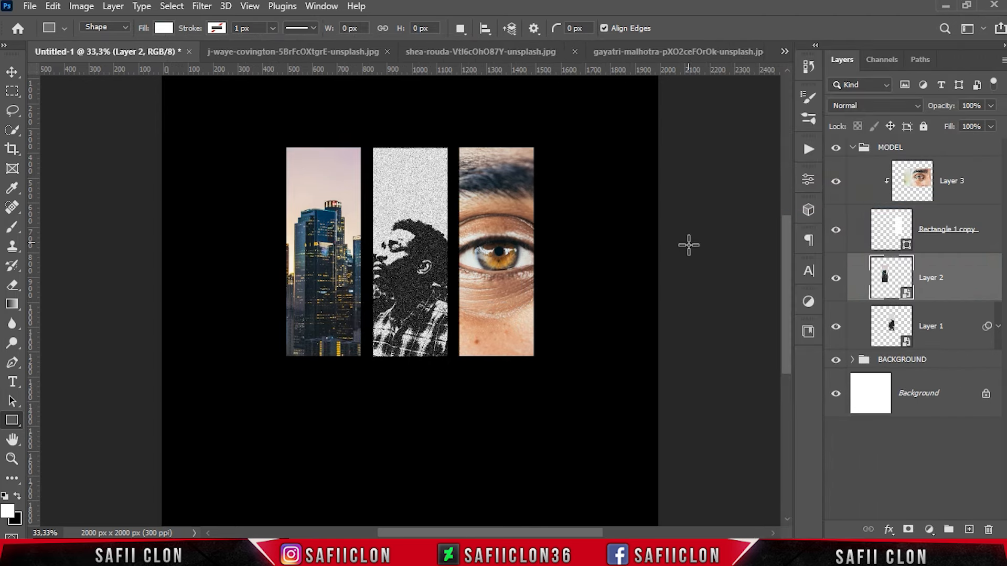
# Apply a Threshold adjustment at level 87 to the city's Layer 2.
pyautogui.click(960, 278)
pyautogui.click(81, 5)
pyautogui.moveTo(166, 45)
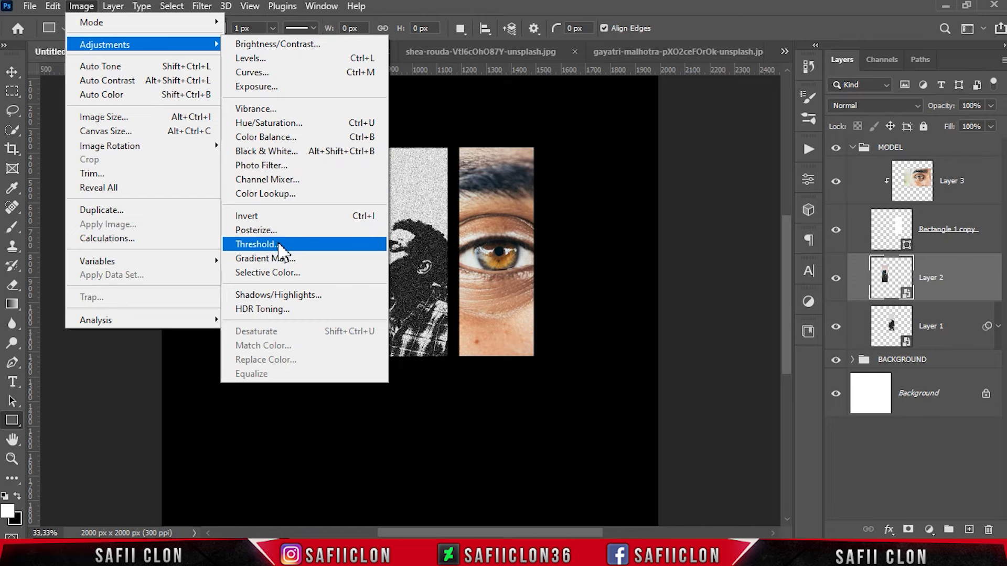
pyautogui.click(257, 244)
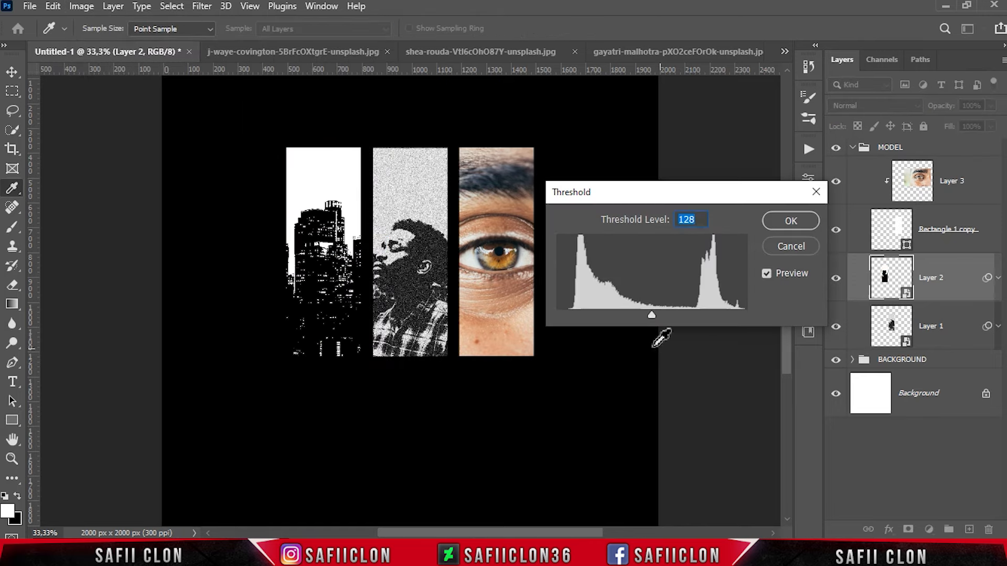
pyautogui.moveTo(652, 315); pyautogui.dragTo(622, 313)
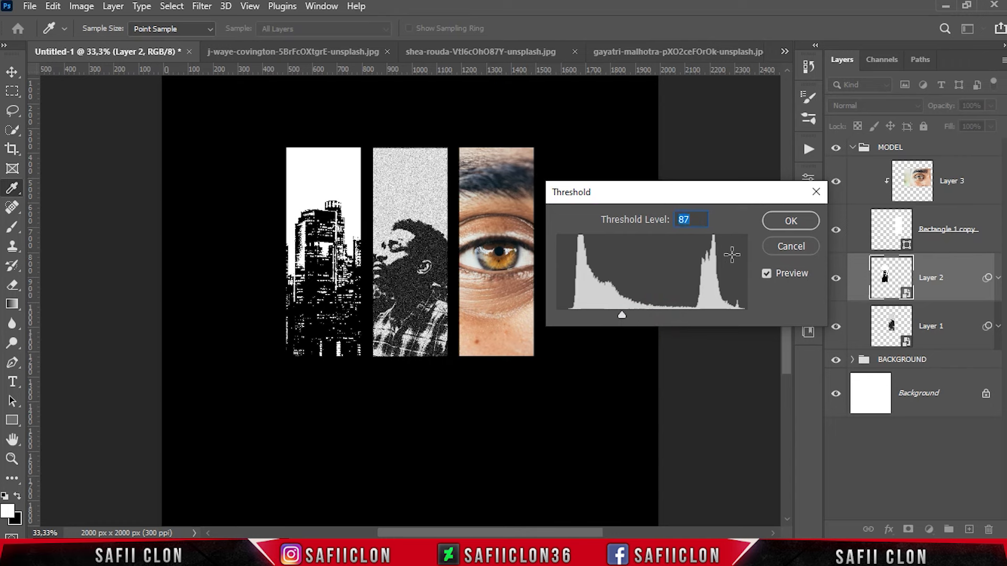
pyautogui.click(790, 221)
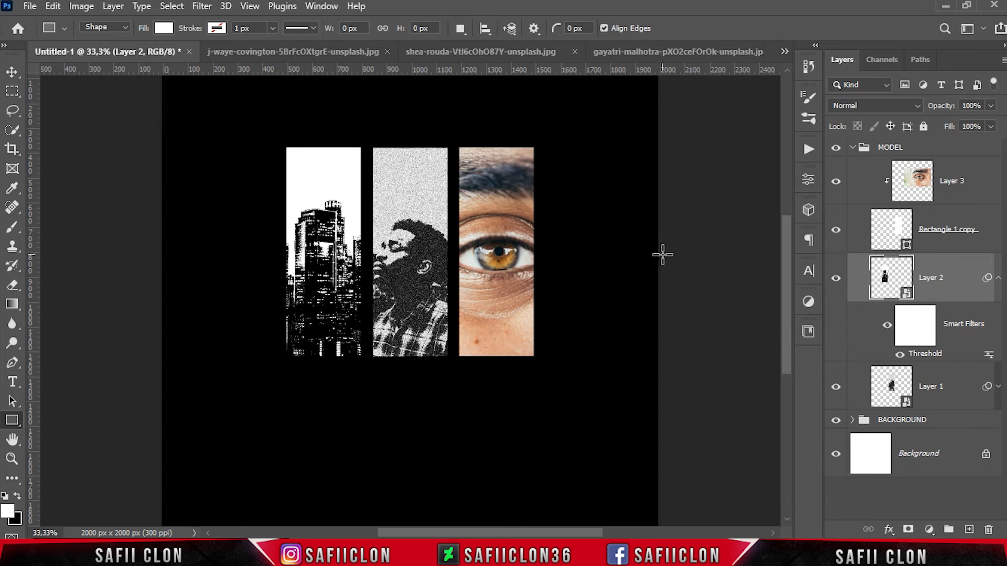
# Add 26.15% Gaussian monochromatic noise to Layer 2 and check the city panel by hiding and reshowing the layer.
pyautogui.click(202, 7)
pyautogui.moveTo(333, 240)
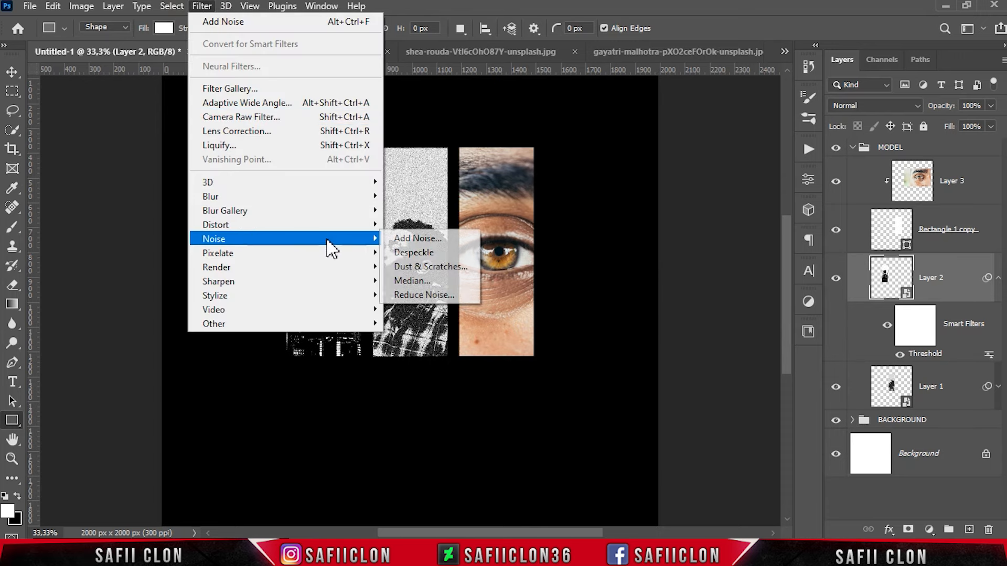
pyautogui.click(413, 241)
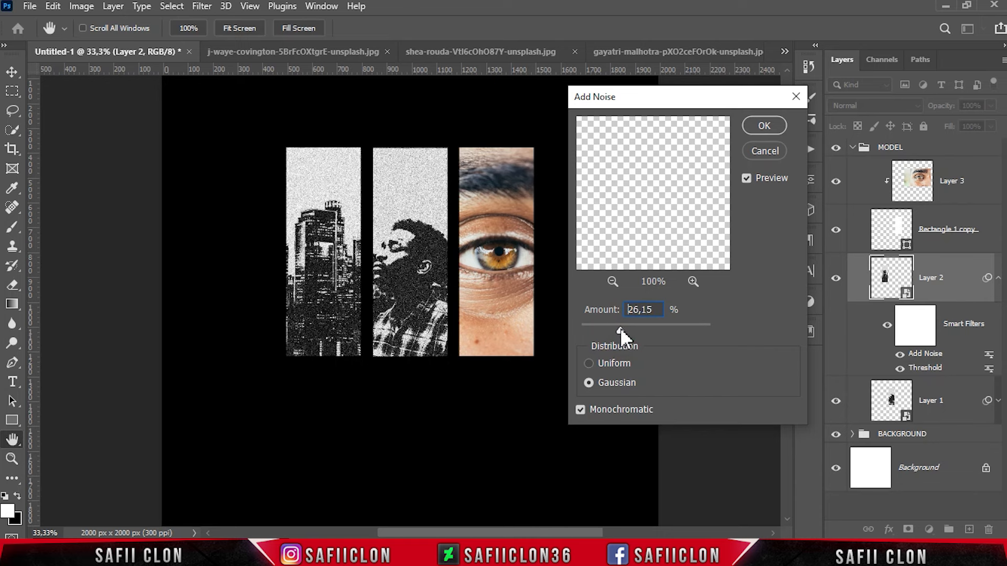
pyautogui.click(589, 381)
pyautogui.click(768, 124)
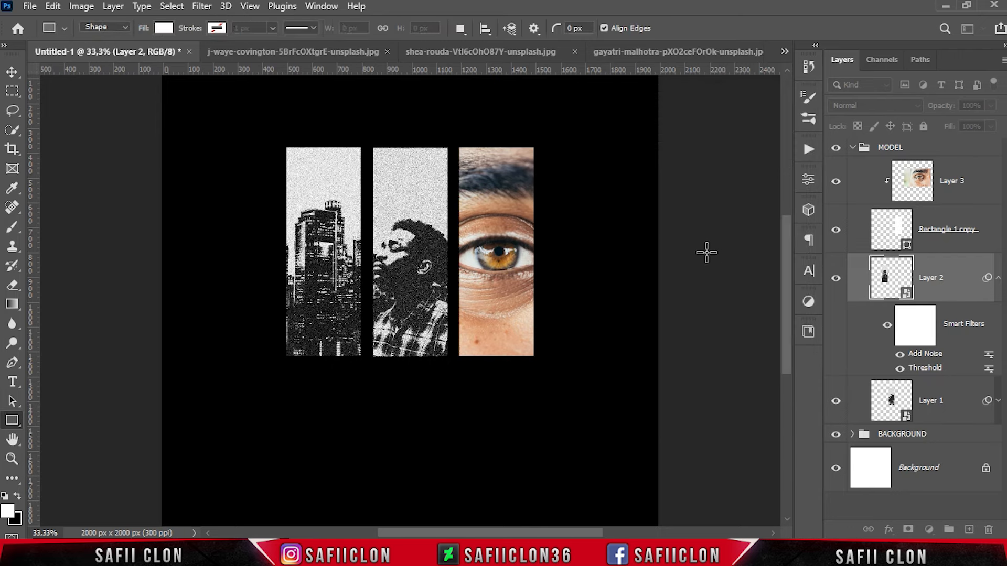
pyautogui.click(838, 281)
pyautogui.click(837, 280)
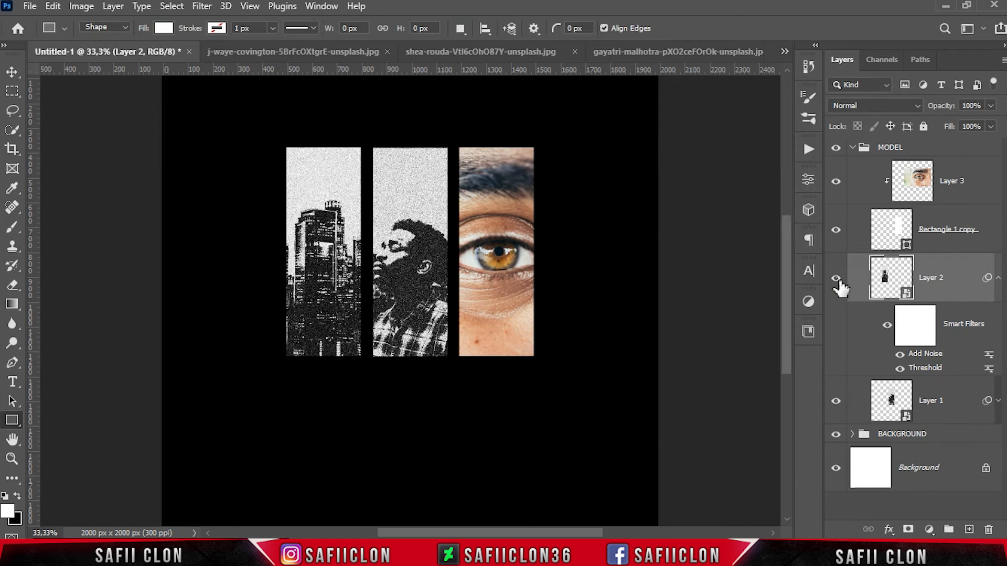
pyautogui.click(837, 281)
pyautogui.click(837, 281)
# Convert Rectangle 1 copy and its clipped Layer 3 eye photo into one smart object, and check it by hiding and reshowing it.
pyautogui.click(976, 249)
pyautogui.keyDown('shift'); pyautogui.click(963, 183); pyautogui.keyUp('shift')
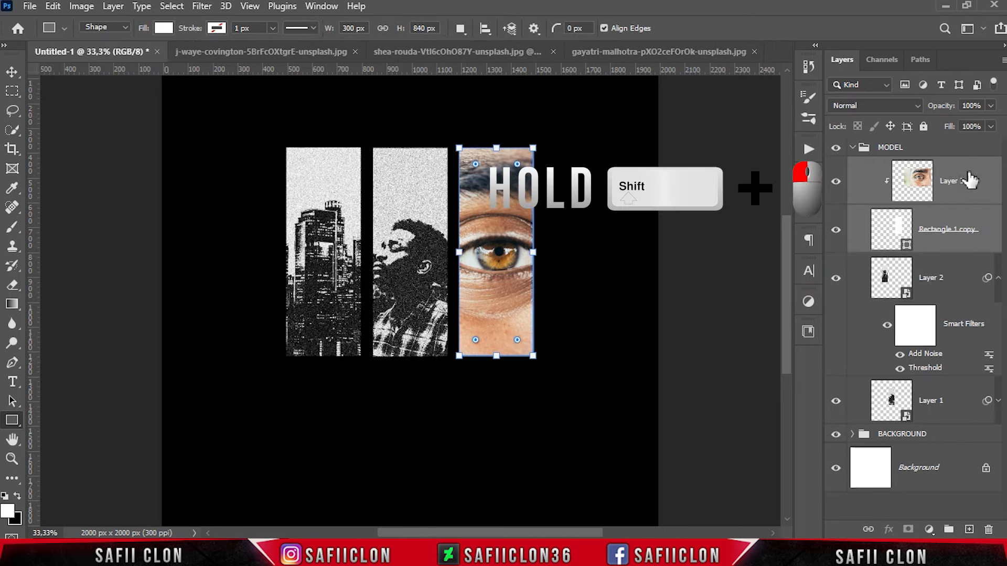
pyautogui.rightClick(970, 174)
pyautogui.click(871, 203)
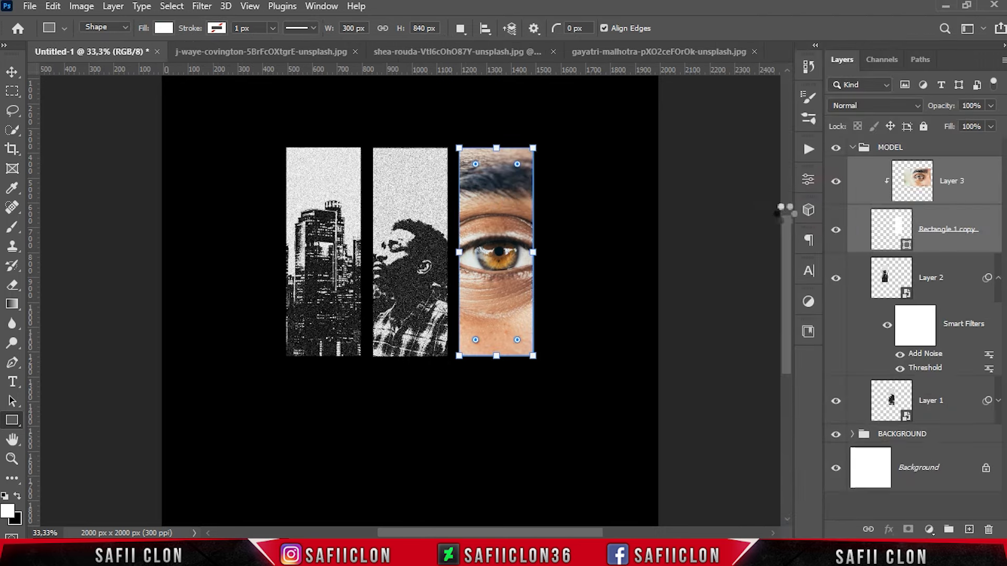
pyautogui.click(836, 182)
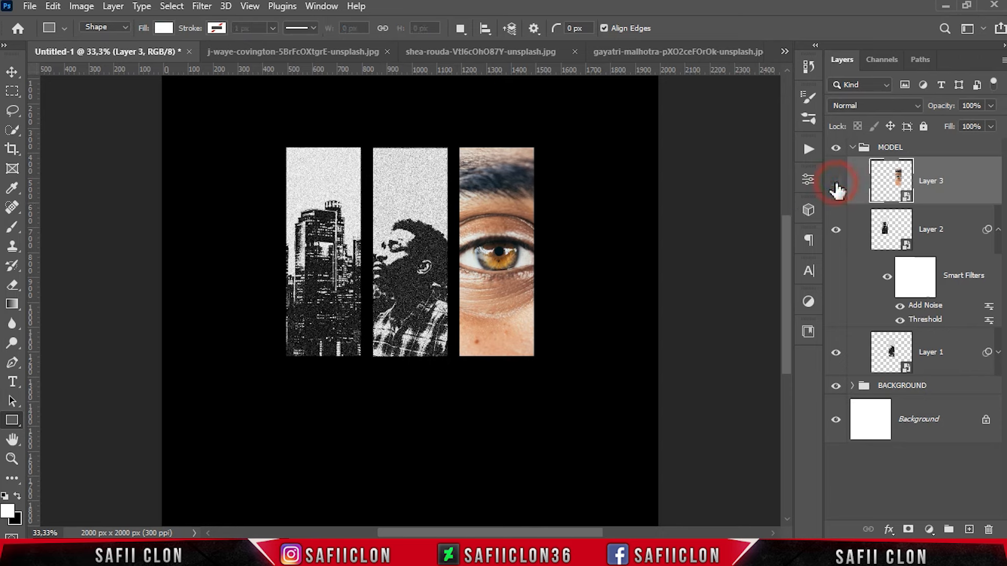
pyautogui.click(835, 182)
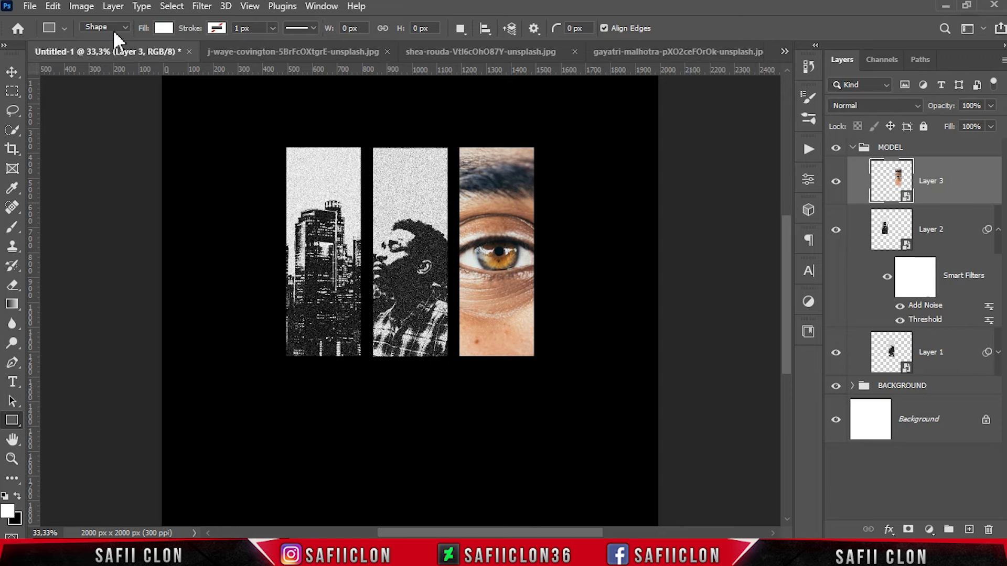
# Apply a Threshold adjustment at level 158 to the eye's Layer 3.
pyautogui.click(83, 6)
pyautogui.moveTo(149, 46)
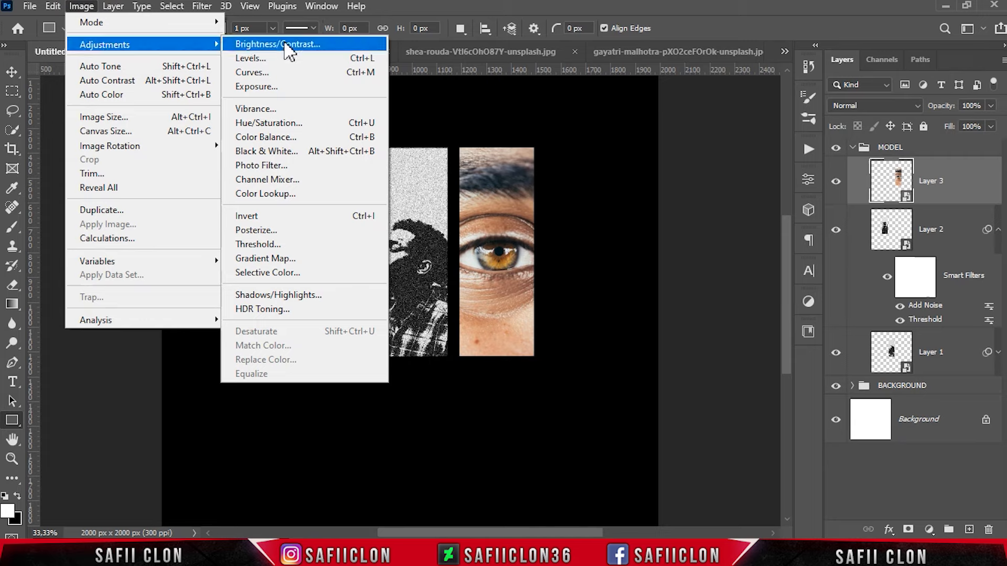
pyautogui.click(279, 247)
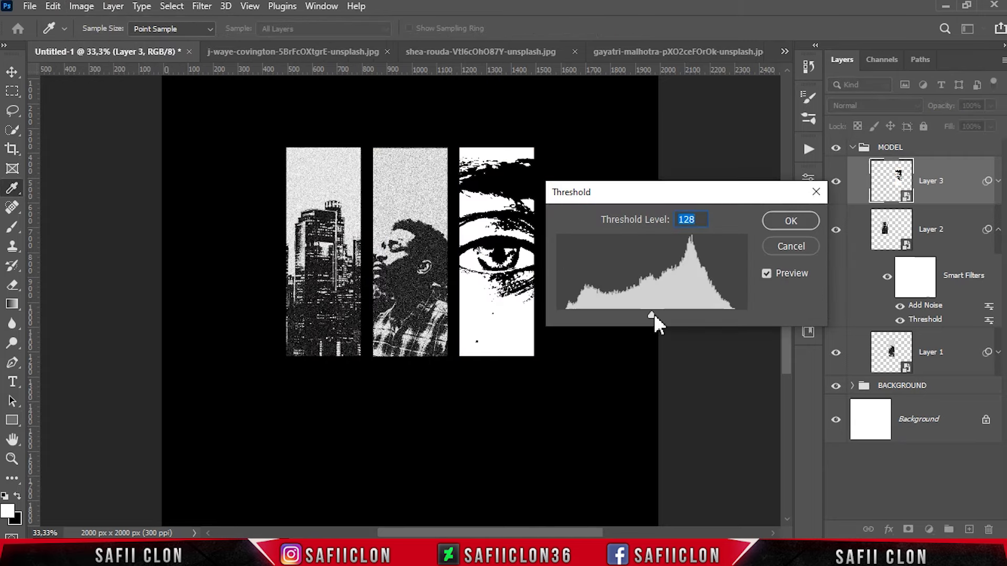
pyautogui.moveTo(654, 313); pyautogui.dragTo(674, 315)
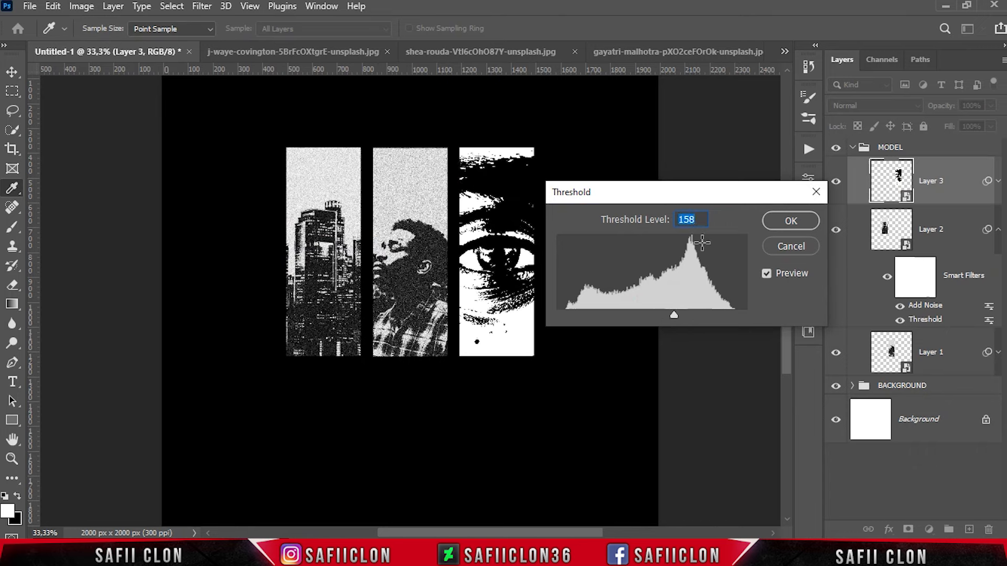
pyautogui.click(781, 219)
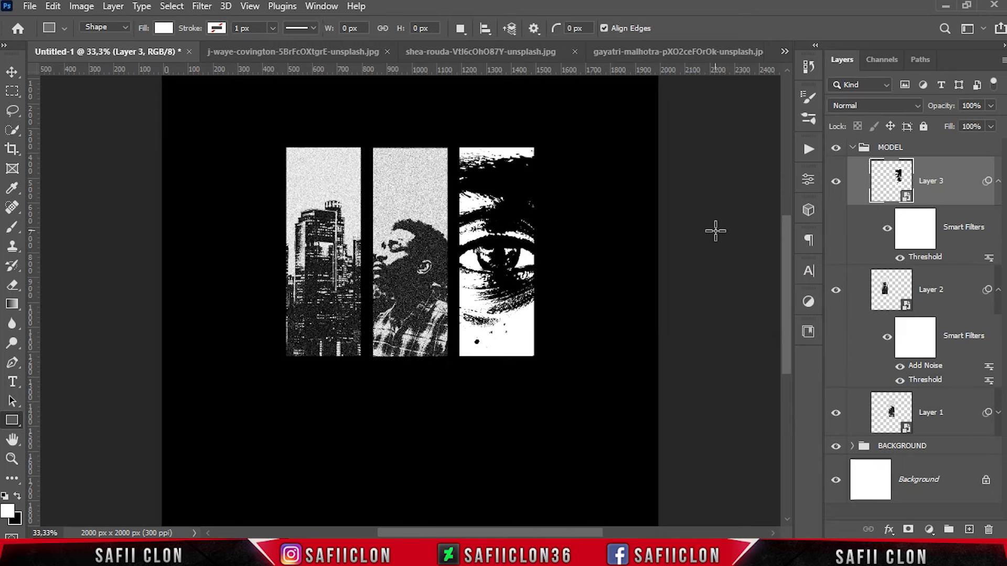
# Add 44.83% Gaussian monochromatic noise to Layer 3 and check the eye panel by toggling the layer's visibility.
pyautogui.click(202, 5)
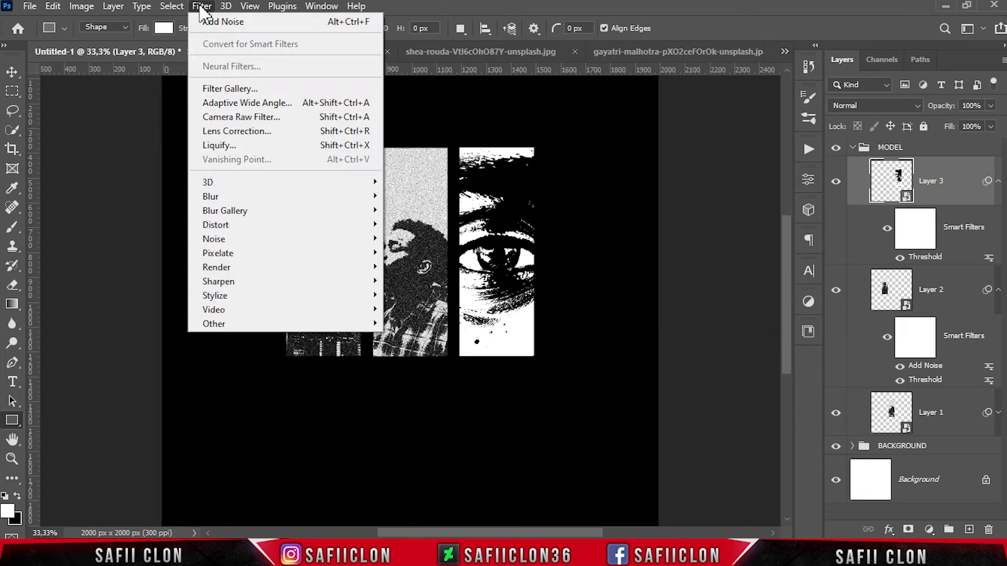
pyautogui.moveTo(257, 240)
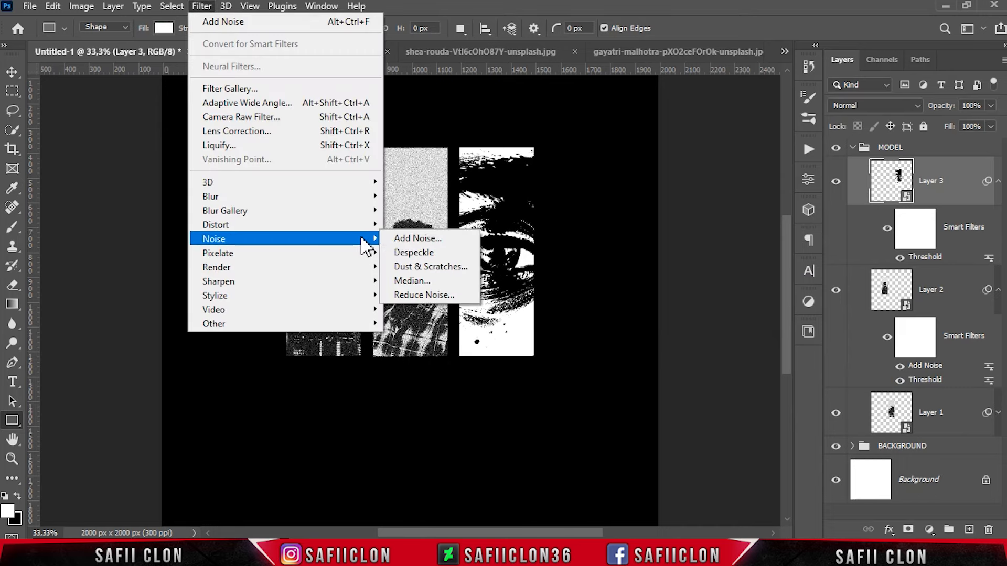
pyautogui.click(442, 239)
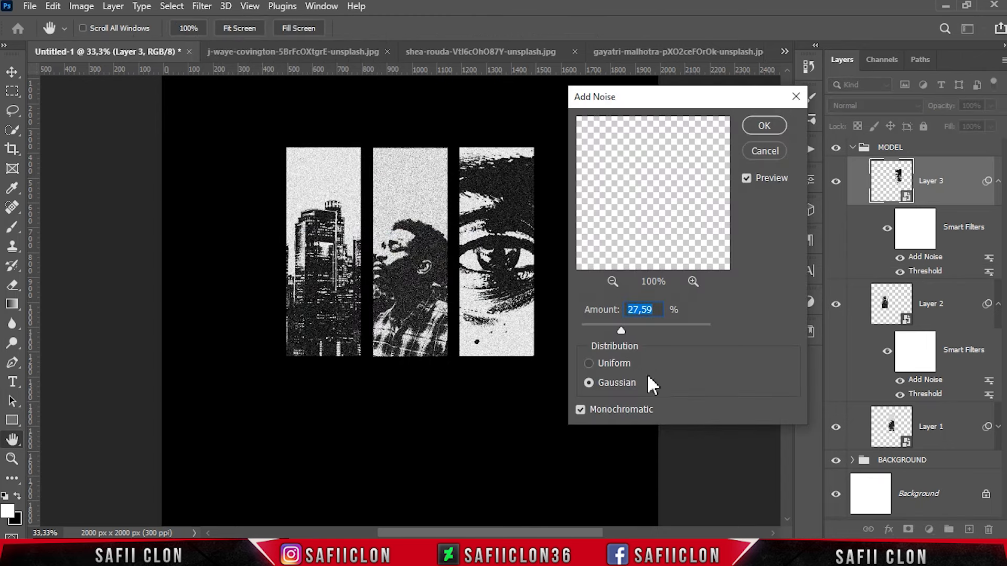
pyautogui.moveTo(622, 335); pyautogui.dragTo(630, 331)
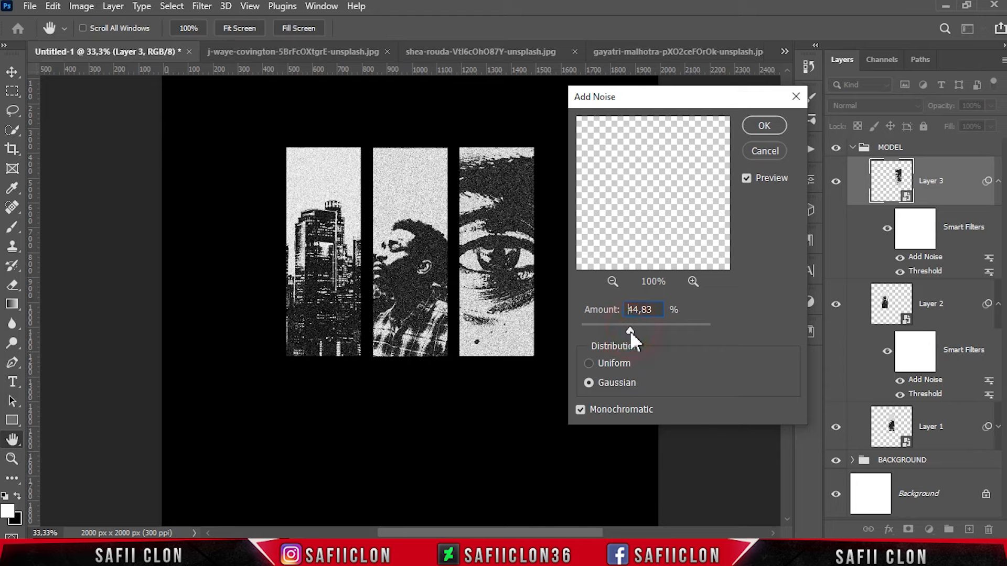
pyautogui.click(764, 127)
pyautogui.press('u')
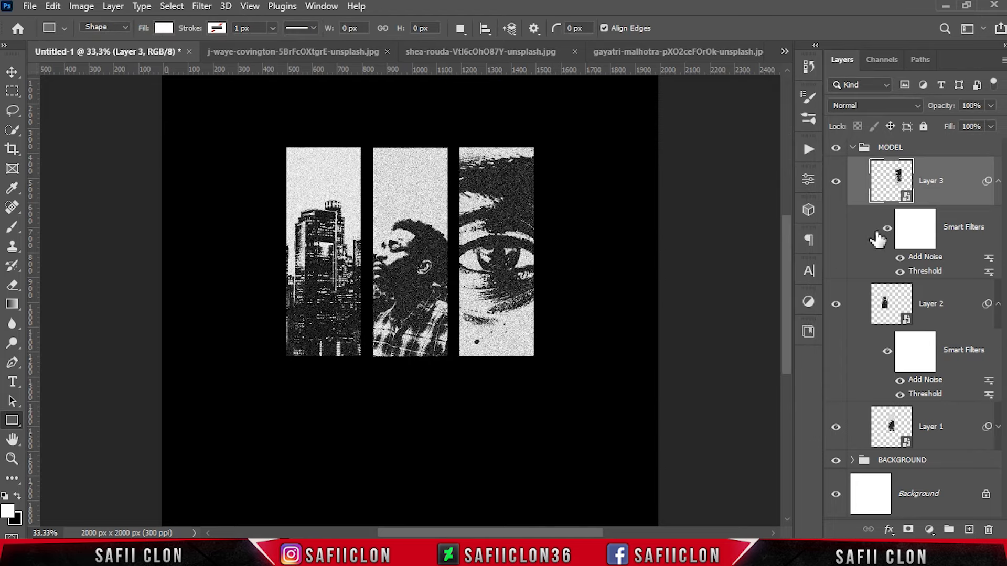
pyautogui.click(836, 181)
pyautogui.click(836, 181)
pyautogui.click(836, 181)
# Close the three source photo documents of the man, the city and the eye.
pyautogui.click(295, 54)
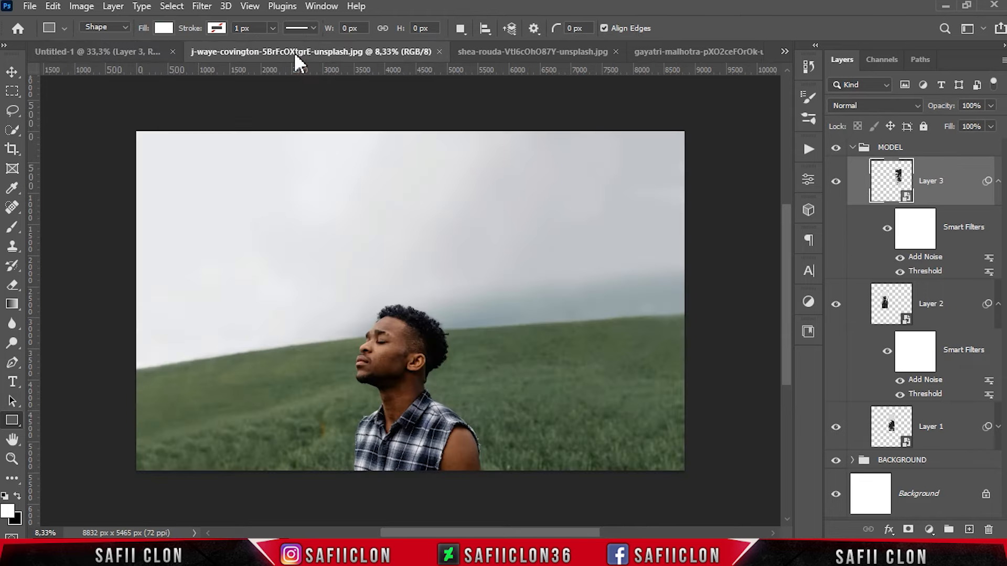
pyautogui.click(440, 51)
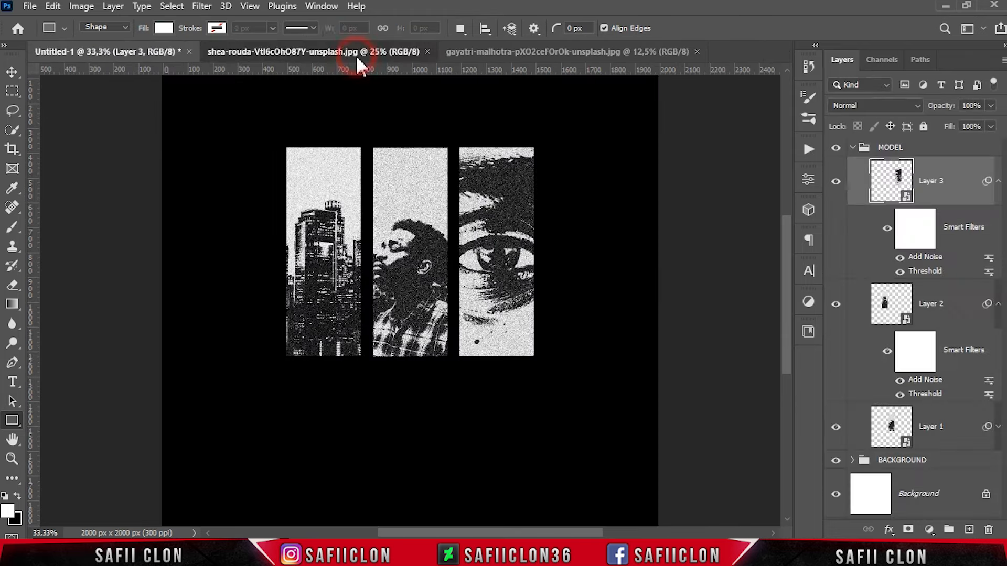
pyautogui.click(355, 55)
pyautogui.click(428, 52)
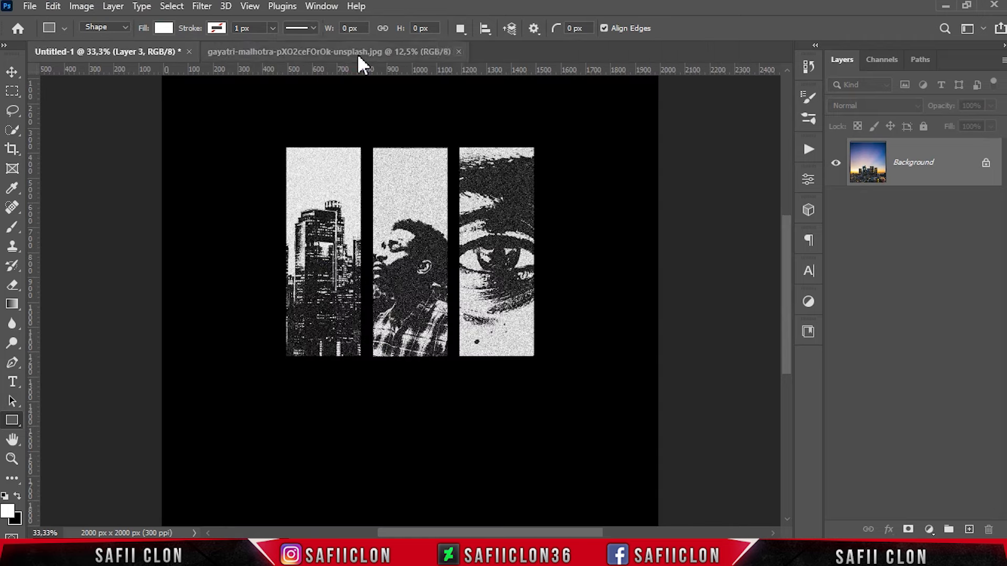
pyautogui.click(360, 54)
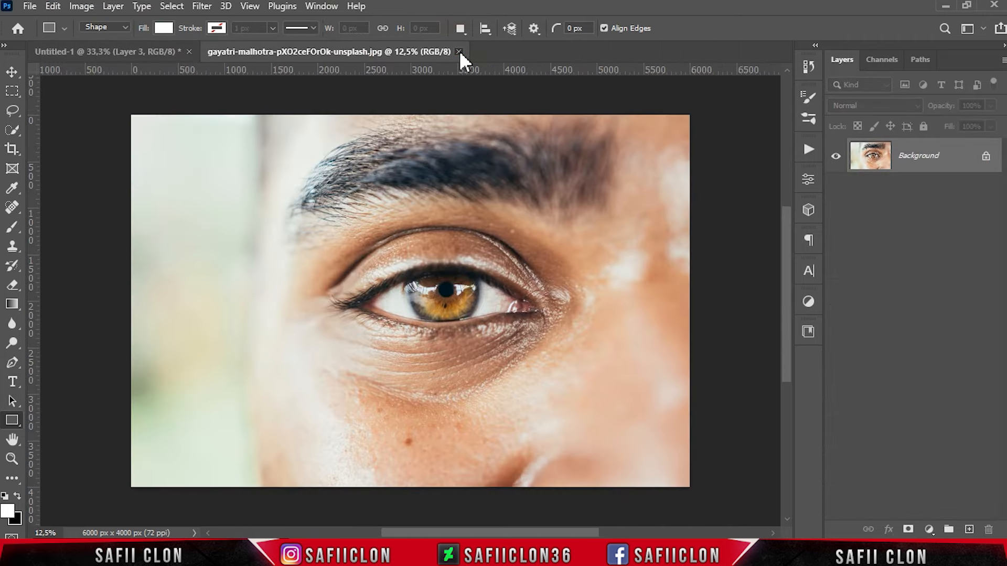
pyautogui.click(458, 51)
# Open the texture image 23a7bb9dc25d26831c1557c50d5f1762.jpg and bring it into the poster above Layer 3.
pyautogui.click(29, 6)
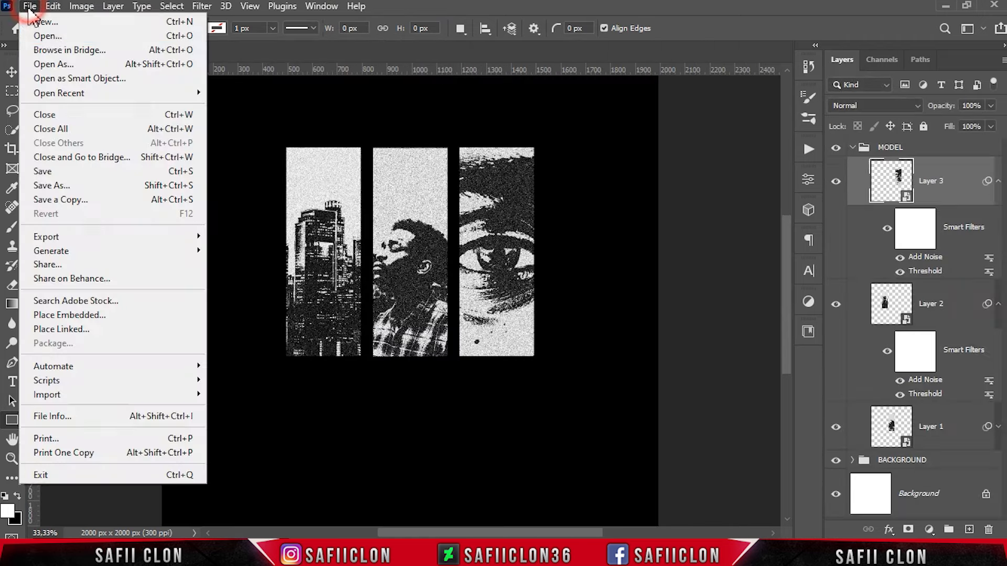
pyautogui.click(66, 34)
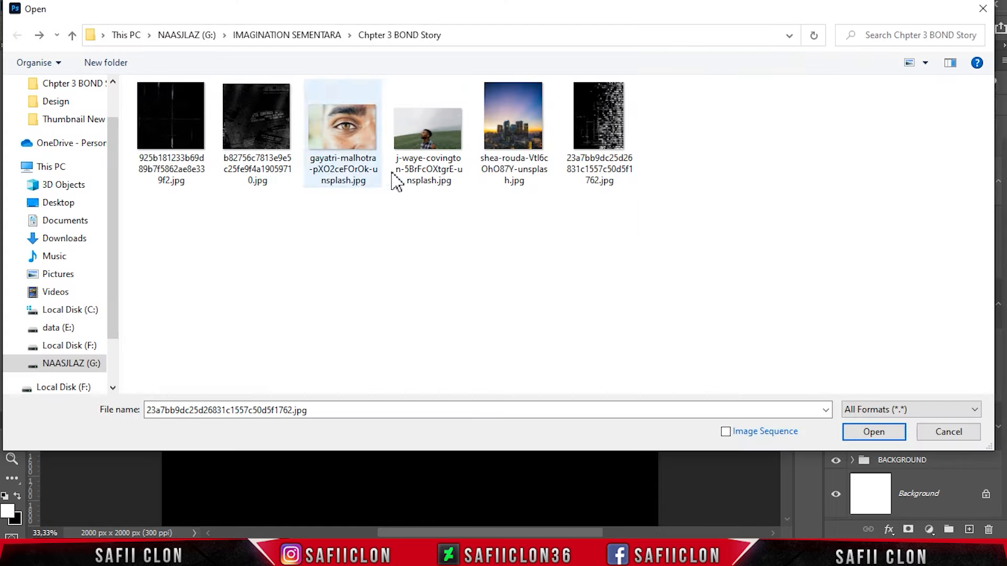
pyautogui.click(598, 141)
pyautogui.click(874, 431)
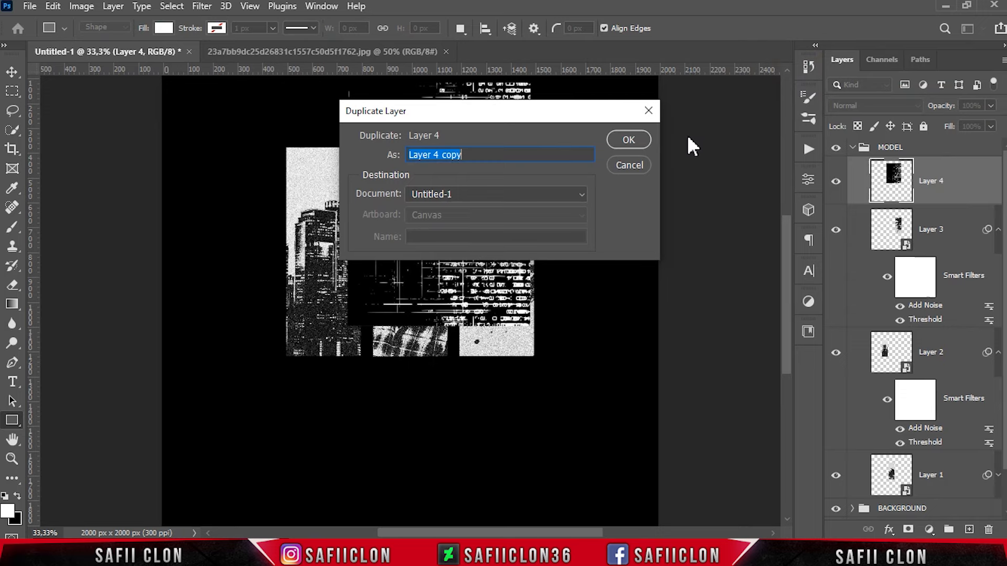
# Duplicate the texture's Layer 4 twice and hide both copies.
pyautogui.click(629, 137)
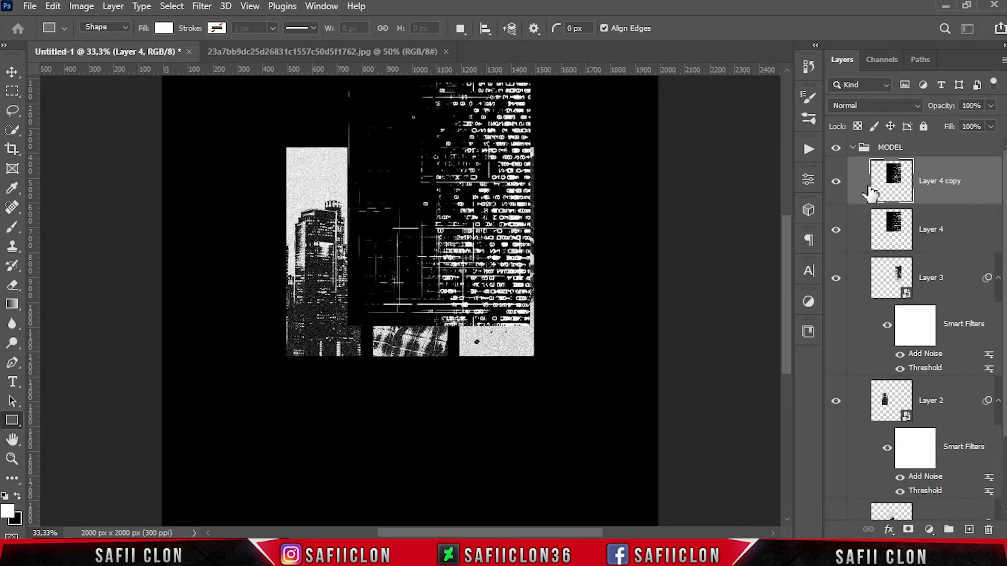
pyautogui.rightClick(966, 179)
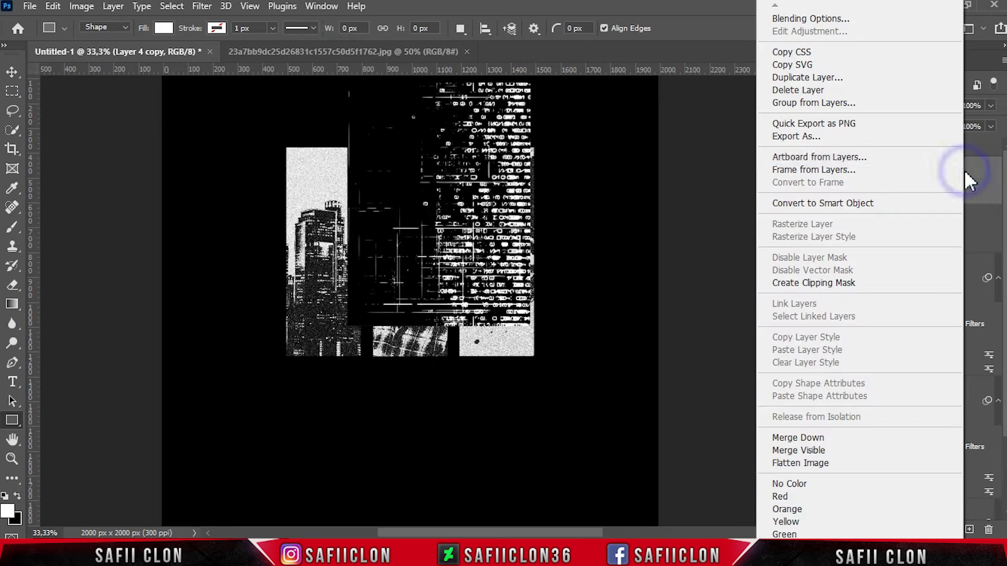
pyautogui.click(789, 83)
pyautogui.click(629, 145)
pyautogui.click(836, 182)
pyautogui.click(835, 229)
# Clip Layer 4 to the eye's Layer 3 and set its blend mode to Color Dodge.
pyautogui.rightClick(938, 277)
pyautogui.click(782, 284)
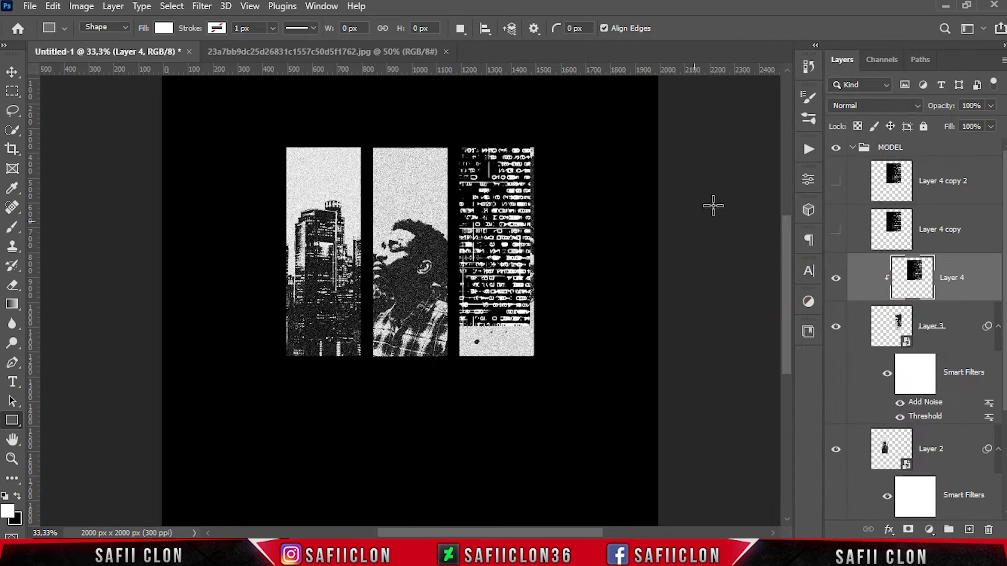
pyautogui.click(854, 107)
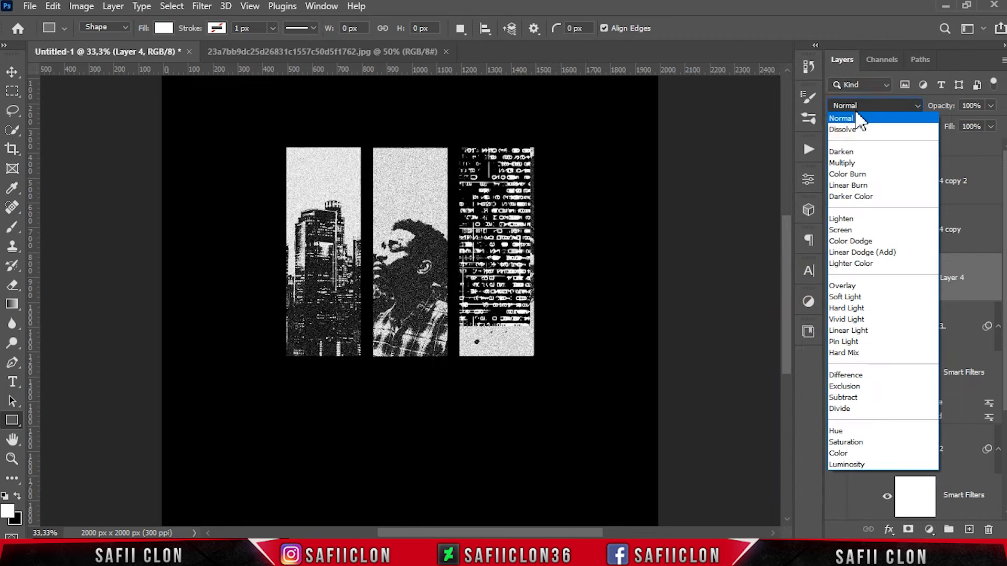
pyautogui.click(856, 243)
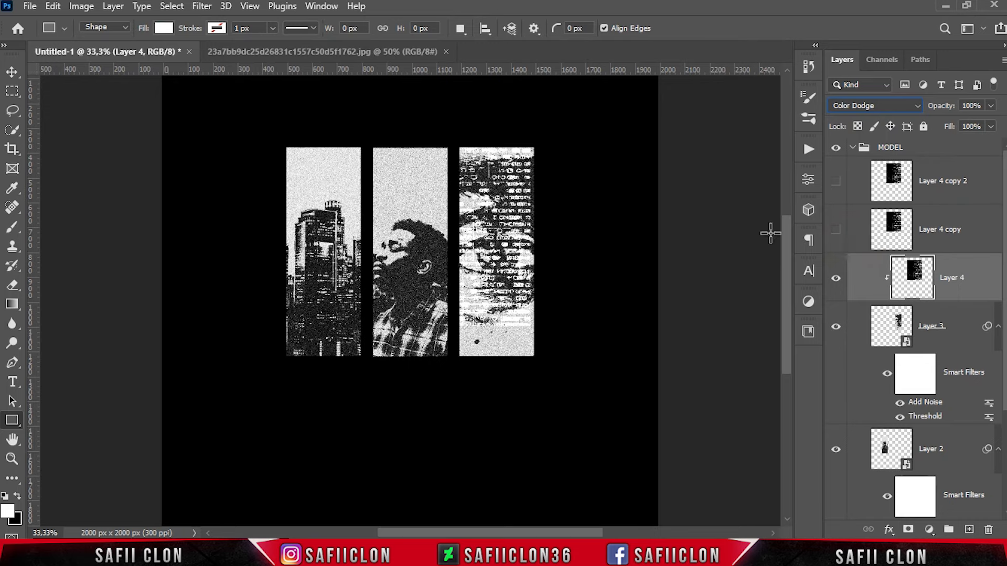
# Transform the Layer 4 texture, shifting it so its pattern covers the lower part of the eye panel.
pyautogui.hotkey('ctrl', 't')
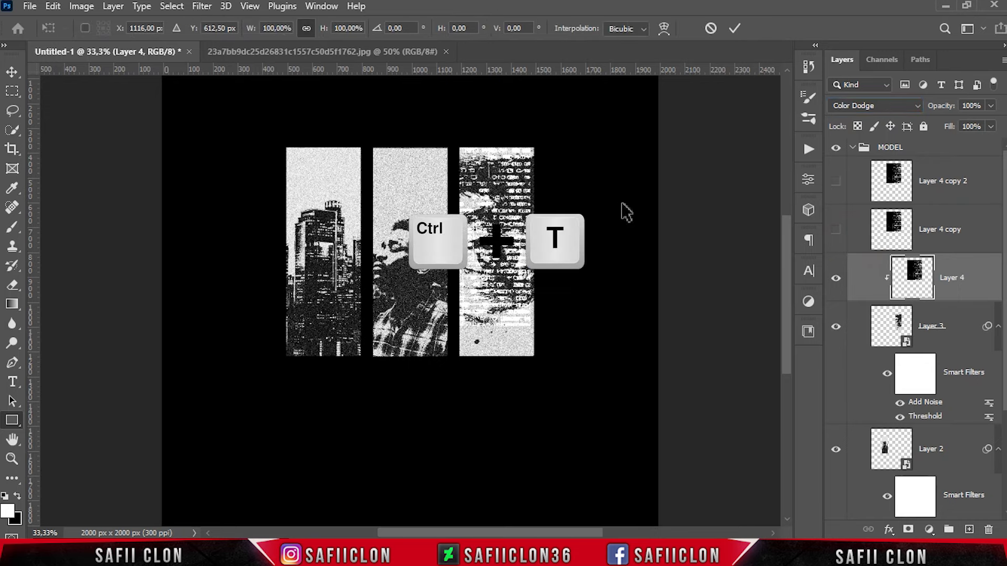
pyautogui.moveTo(514, 189); pyautogui.dragTo(540, 202)
pyautogui.moveTo(532, 239); pyautogui.dragTo(545, 255)
pyautogui.moveTo(592, 131); pyautogui.dragTo(599, 122)
pyautogui.moveTo(539, 233); pyautogui.dragTo(533, 242)
pyautogui.click(734, 28)
pyautogui.press('u')
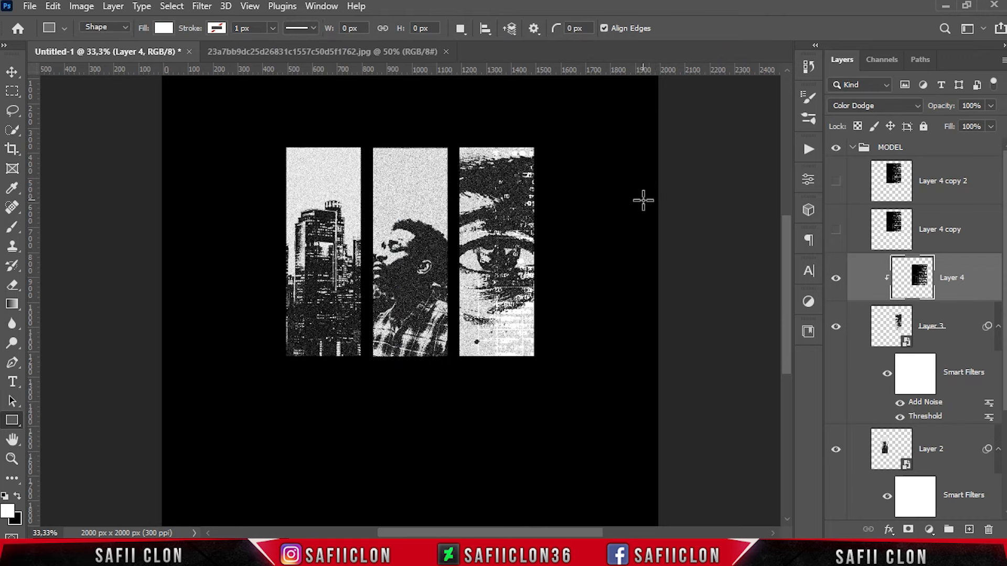
# Show Layer 4 copy and clip it directly above the city's Layer 2 with the Color Dodge blend mode.
pyautogui.click(836, 230)
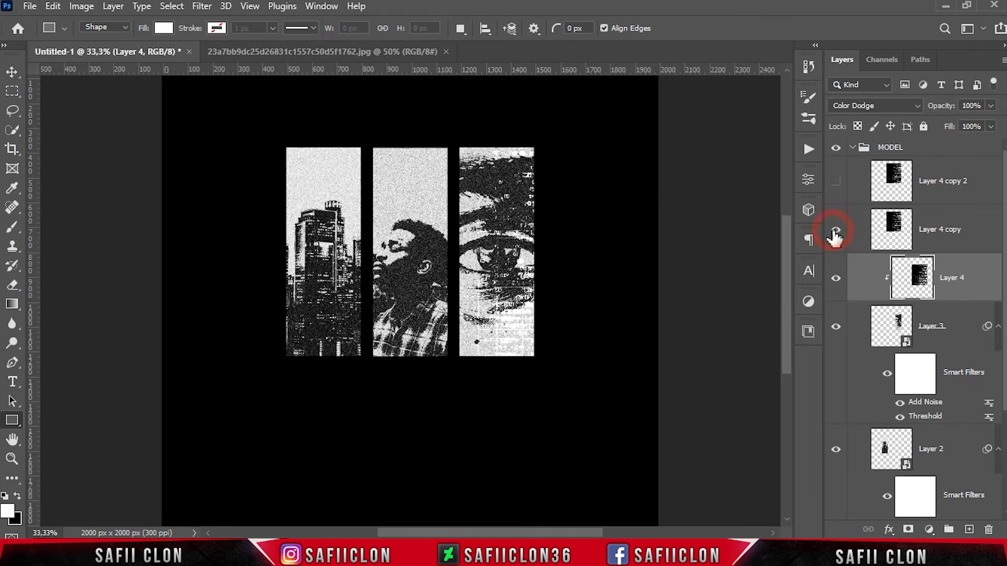
pyautogui.click(955, 223)
pyautogui.scroll(-2, 955, 215)
pyautogui.moveTo(954, 188); pyautogui.dragTo(946, 355)
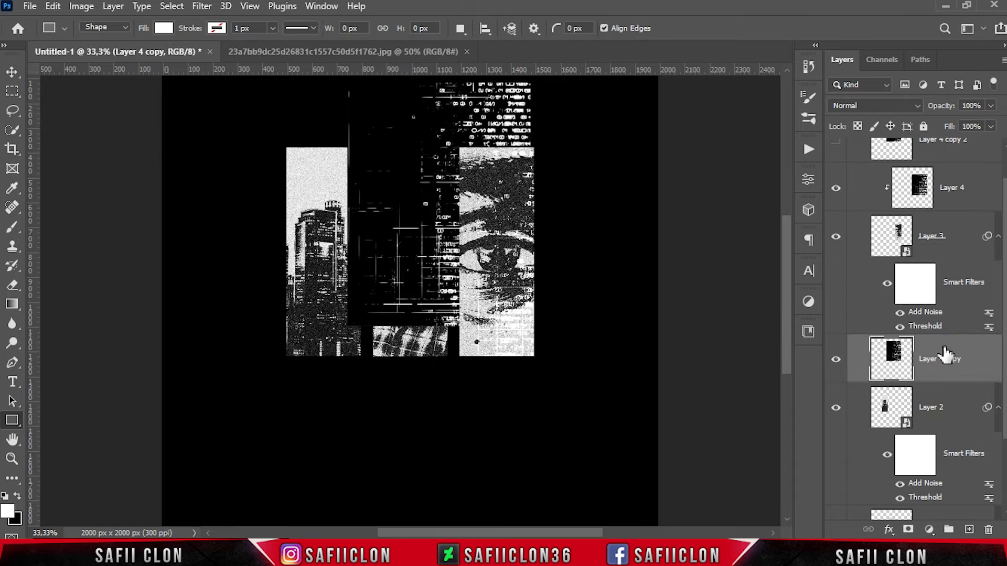
pyautogui.rightClick(946, 355)
pyautogui.click(823, 289)
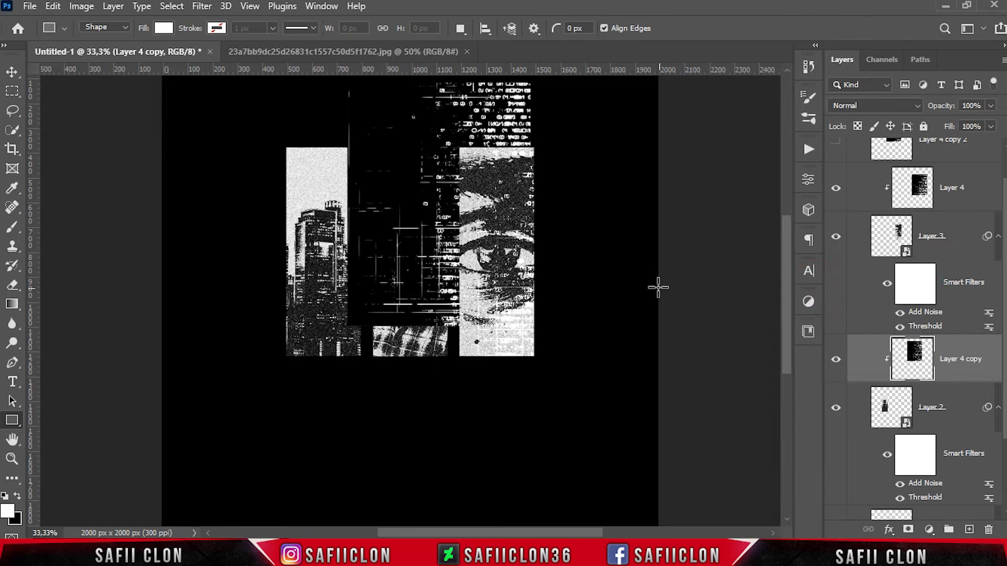
pyautogui.click(854, 104)
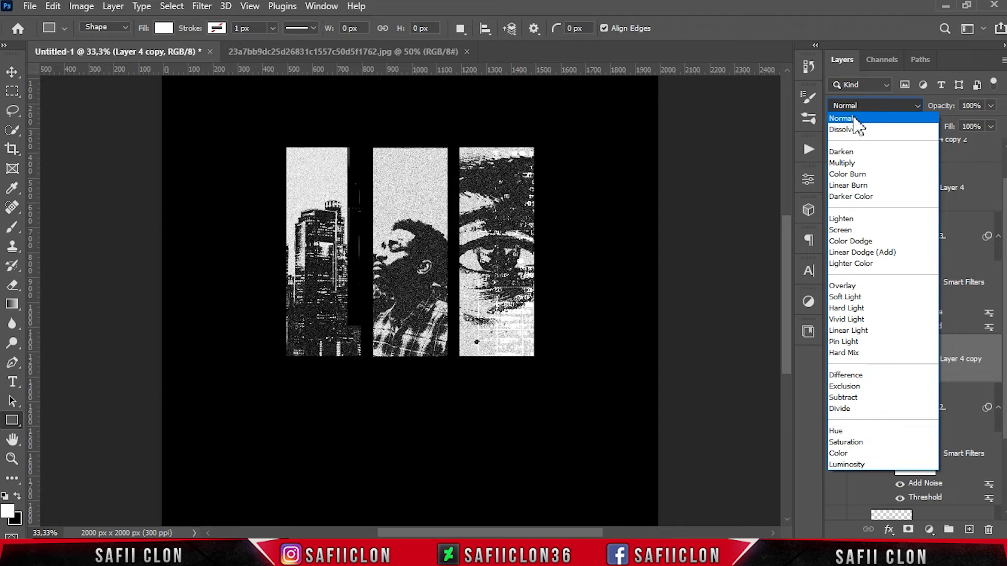
pyautogui.click(853, 242)
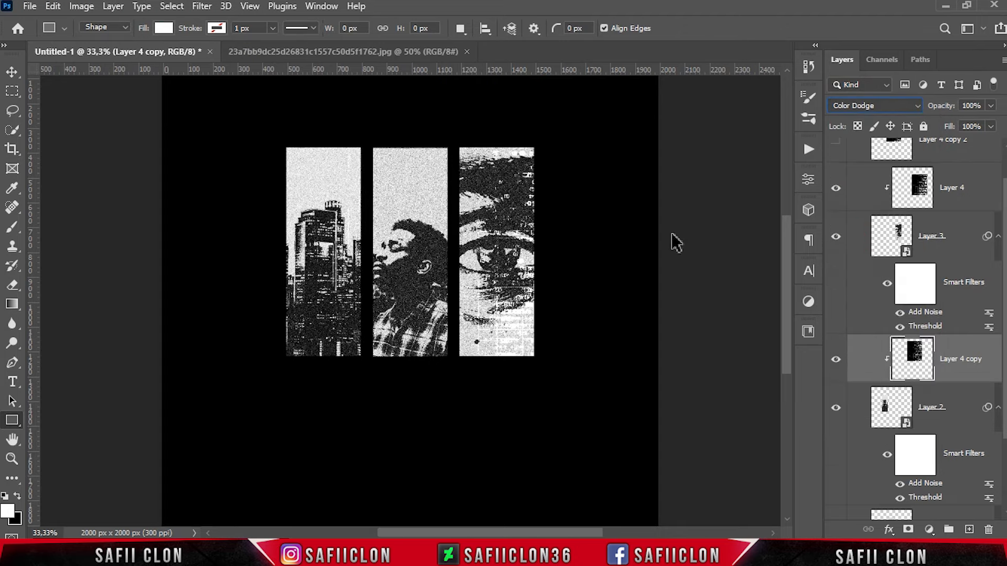
# Flip Layer 4 copy horizontally and reposition its texture over the city panel.
pyautogui.hotkey('ctrl', 't')
pyautogui.moveTo(412, 241); pyautogui.dragTo(322, 289)
pyautogui.rightClick(356, 226)
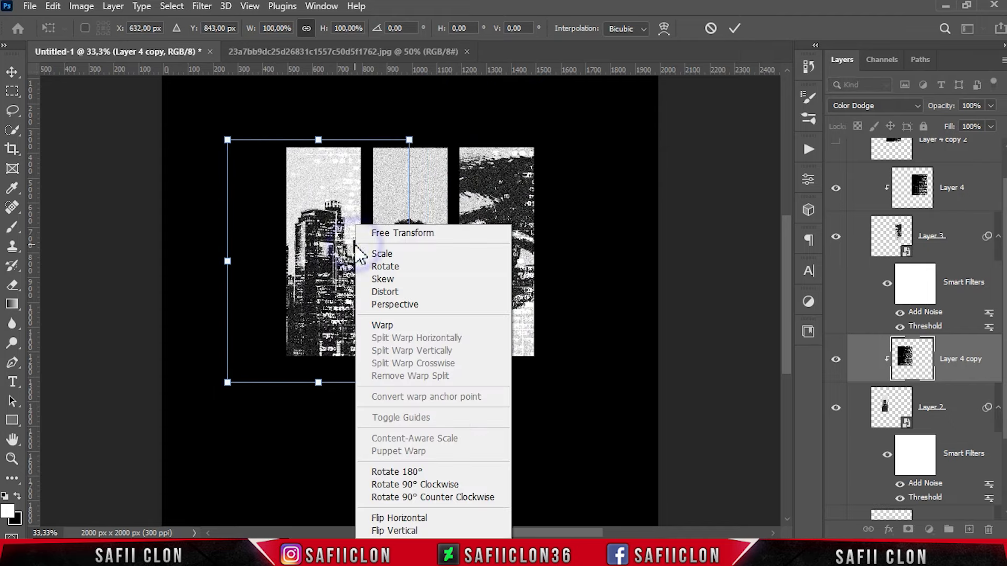
pyautogui.click(442, 519)
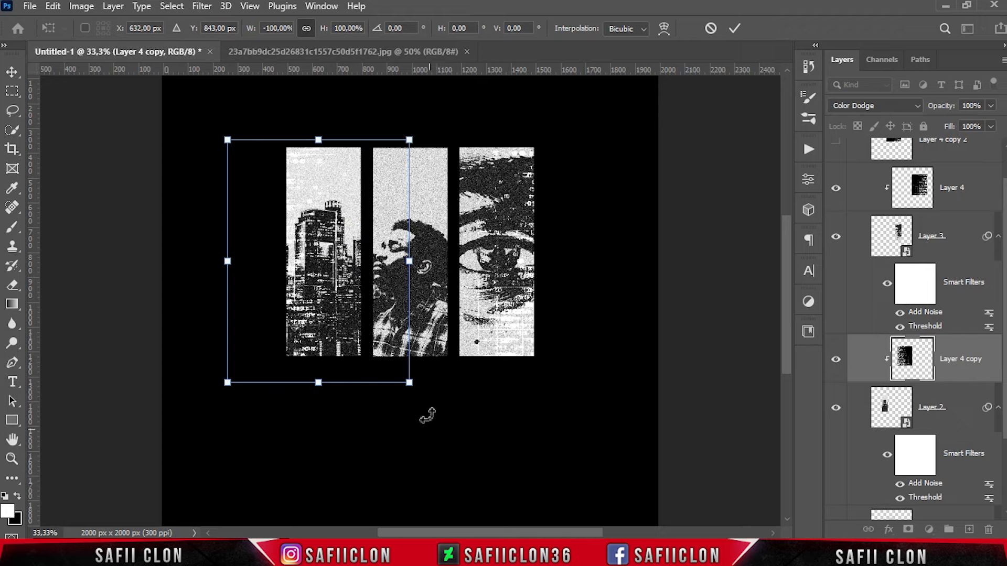
pyautogui.moveTo(348, 288)
pyautogui.mouseDown()
pyautogui.moveTo(343, 322)
pyautogui.moveTo(340, 293)
pyautogui.mouseUp()
pyautogui.click(736, 26)
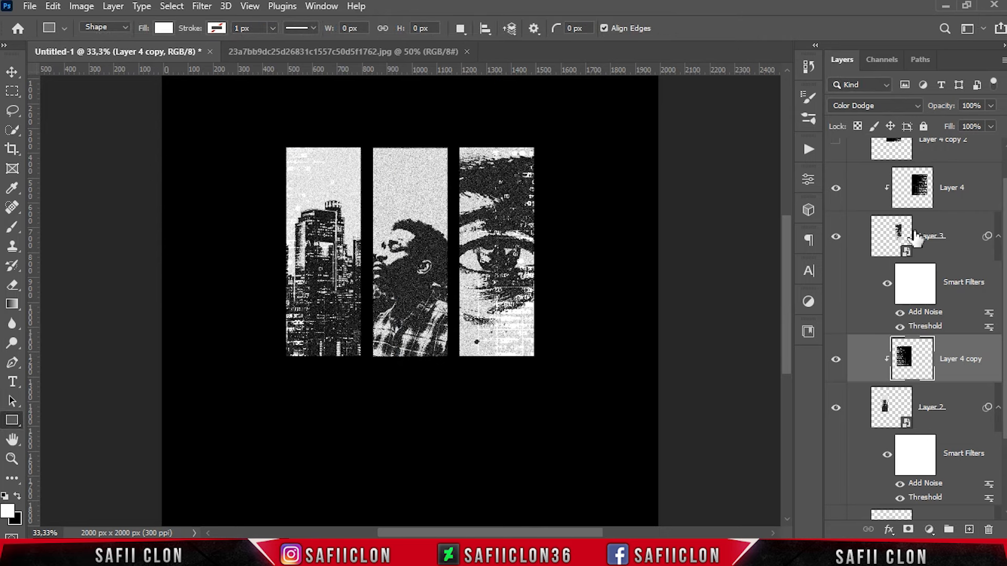
# Show Layer 4 copy 2, move it directly above the man's Layer 1, clip it there and set its blend mode to Color Dodge.
pyautogui.scroll(2, 877, 239)
pyautogui.click(836, 183)
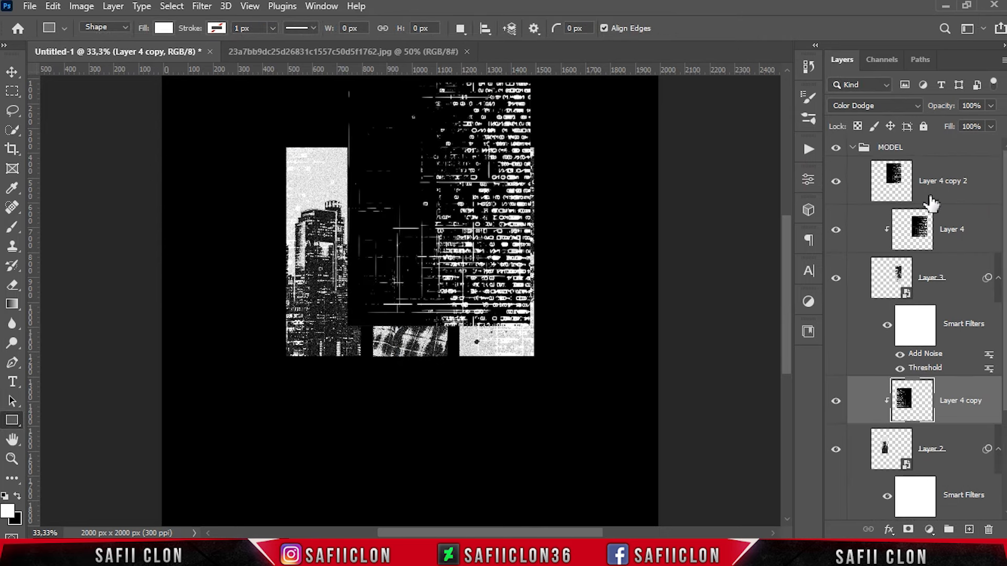
pyautogui.scroll(-1, 970, 178)
pyautogui.moveTo(969, 173); pyautogui.dragTo(958, 379)
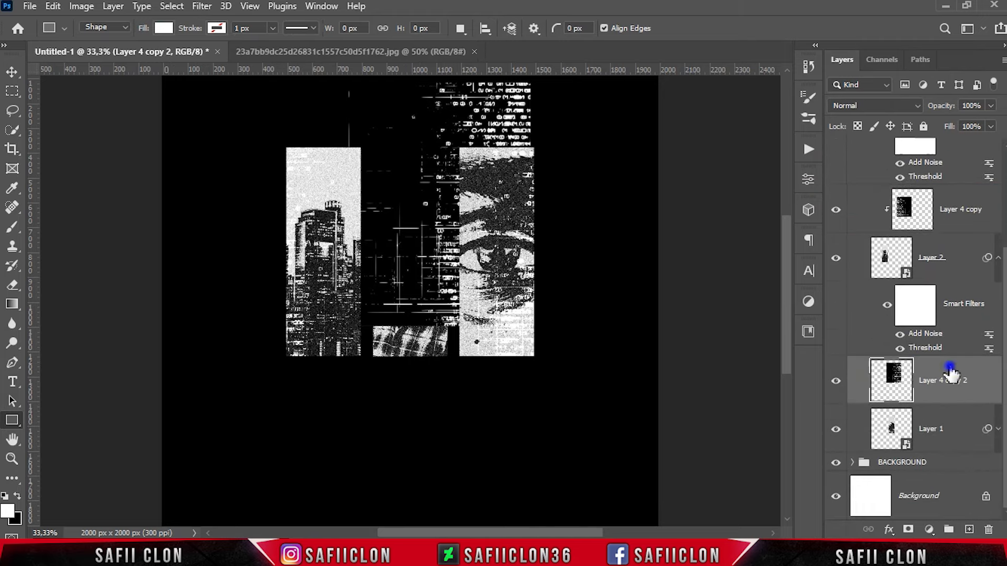
pyautogui.rightClick(955, 379)
pyautogui.click(796, 285)
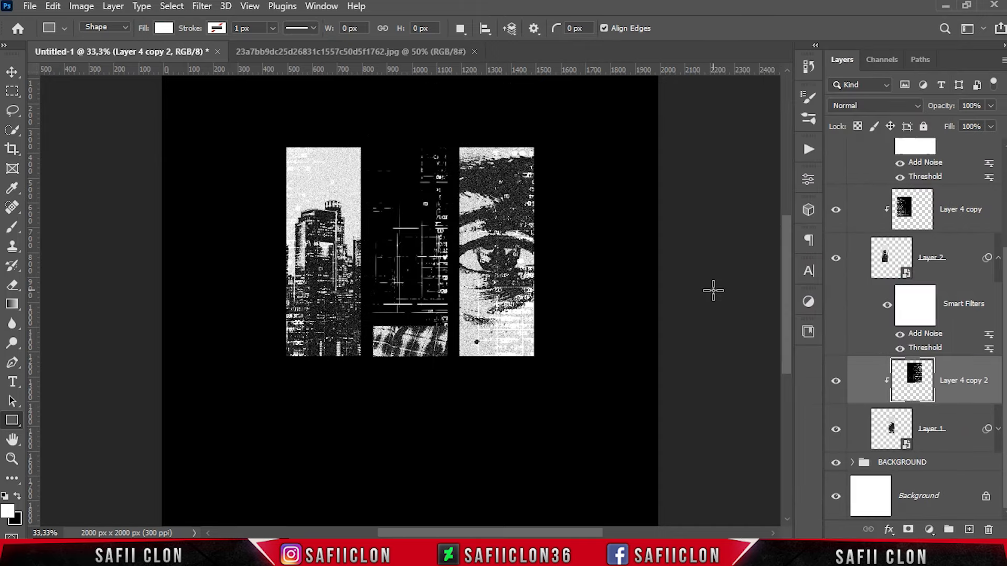
pyautogui.click(880, 102)
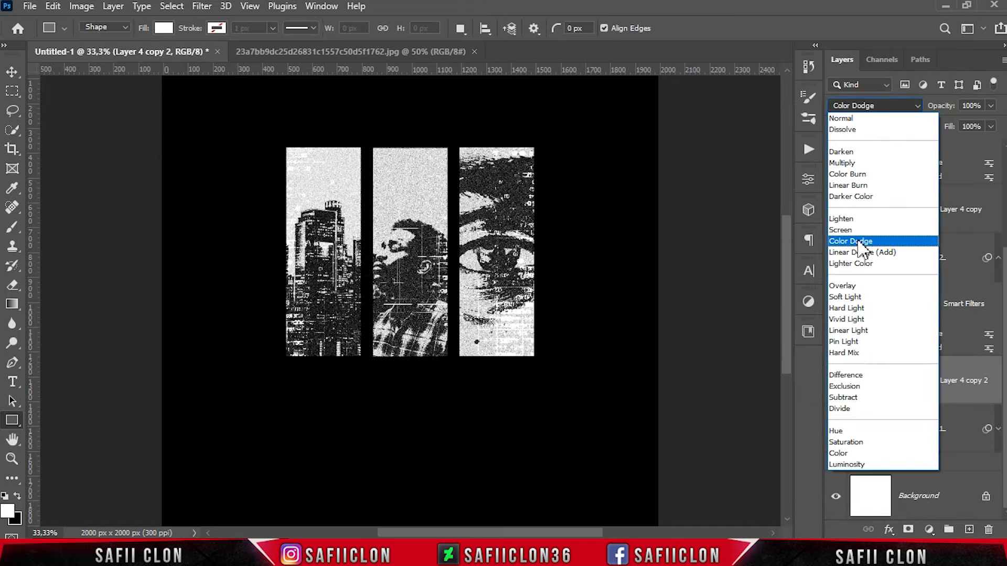
pyautogui.click(861, 239)
# Transform the Layer 4 copy 2 texture downward to cover the man panel, and compare the clipped textures on and off.
pyautogui.hotkey('ctrl', 't')
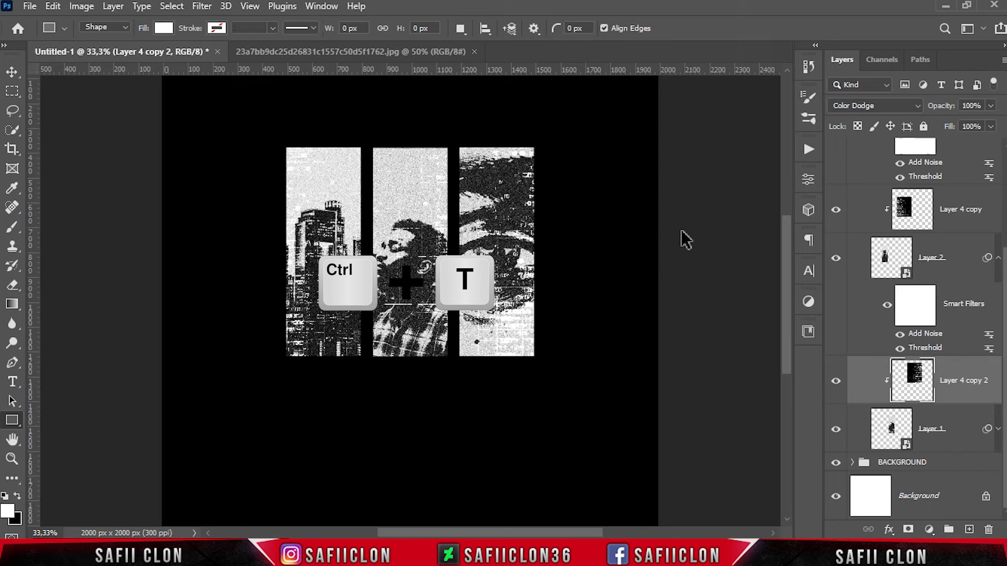
pyautogui.moveTo(435, 220); pyautogui.dragTo(432, 286)
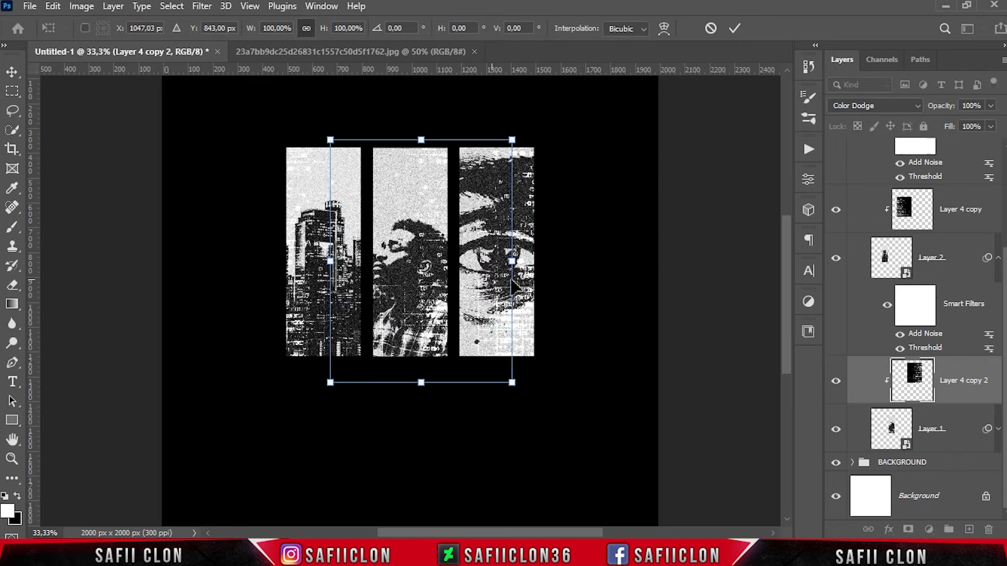
pyautogui.click(735, 29)
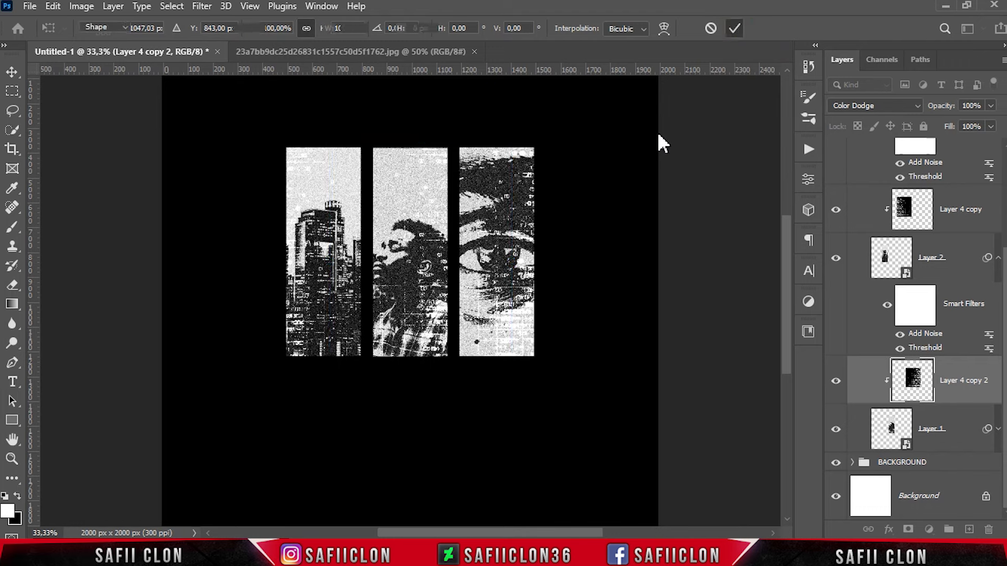
pyautogui.press('u')
pyautogui.click(836, 381)
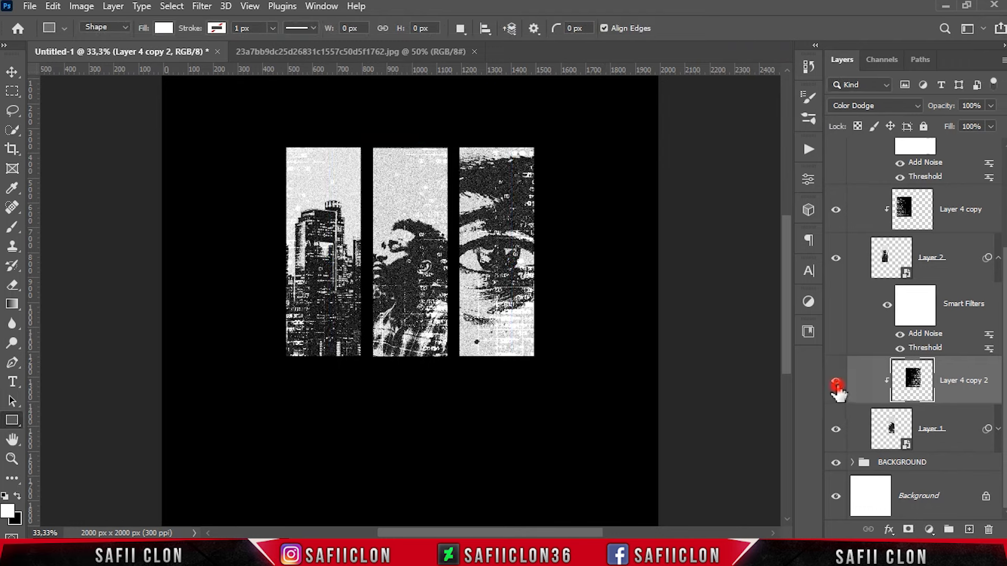
pyautogui.click(836, 382)
pyautogui.scroll(3, 837, 223)
pyautogui.click(836, 180)
pyautogui.click(836, 180)
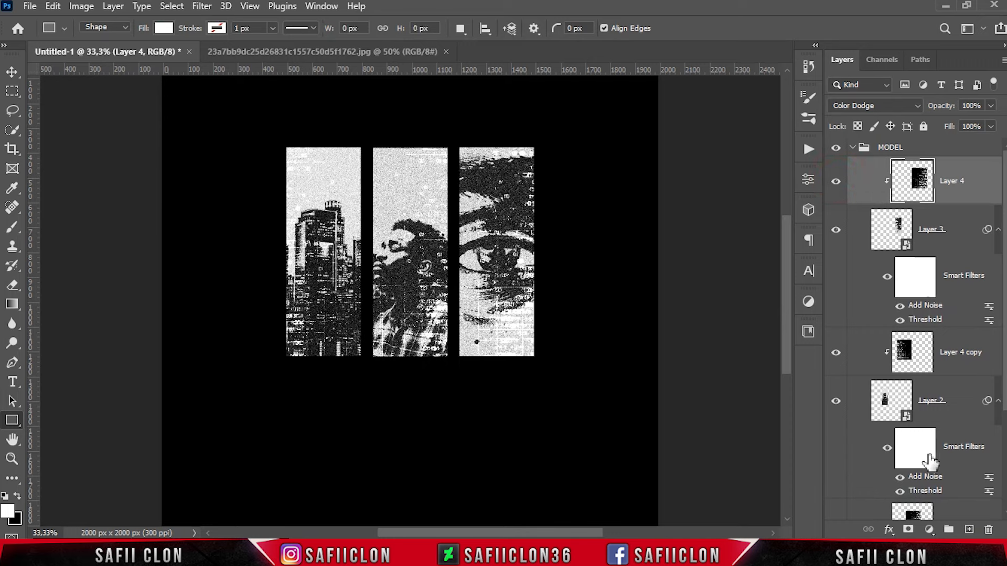
# Add a Curves adjustment layer above Layer 4 and set a midtone point with input 127 and output 129.
pyautogui.click(930, 530)
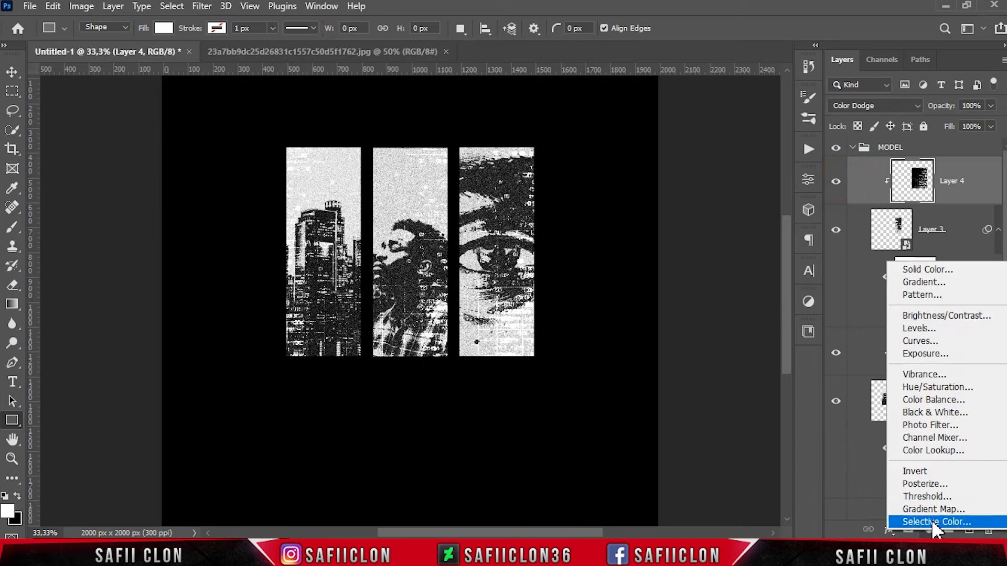
pyautogui.click(921, 342)
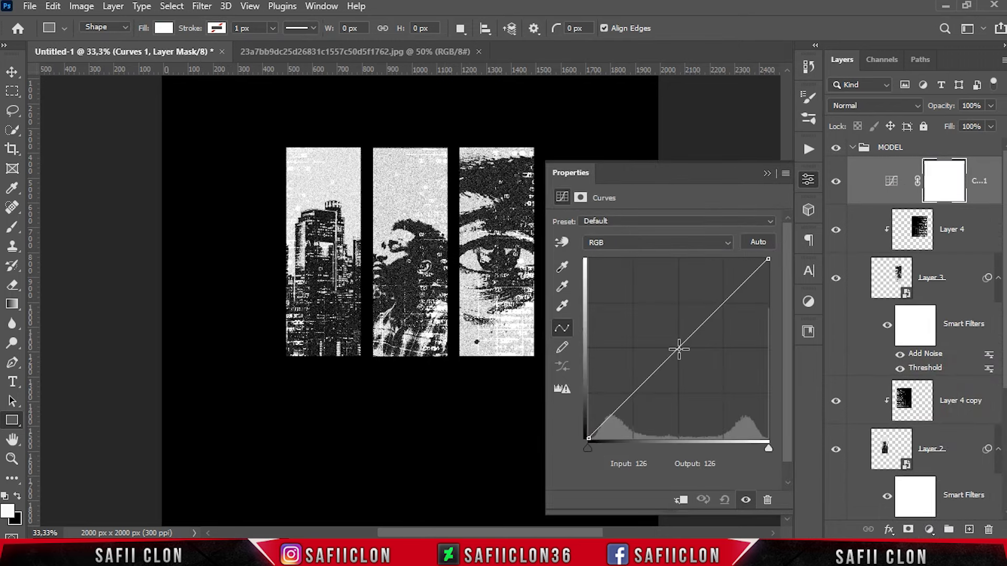
pyautogui.click(680, 349)
pyautogui.doubleClick(653, 463)
pyautogui.write('127')
pyautogui.doubleClick(723, 464)
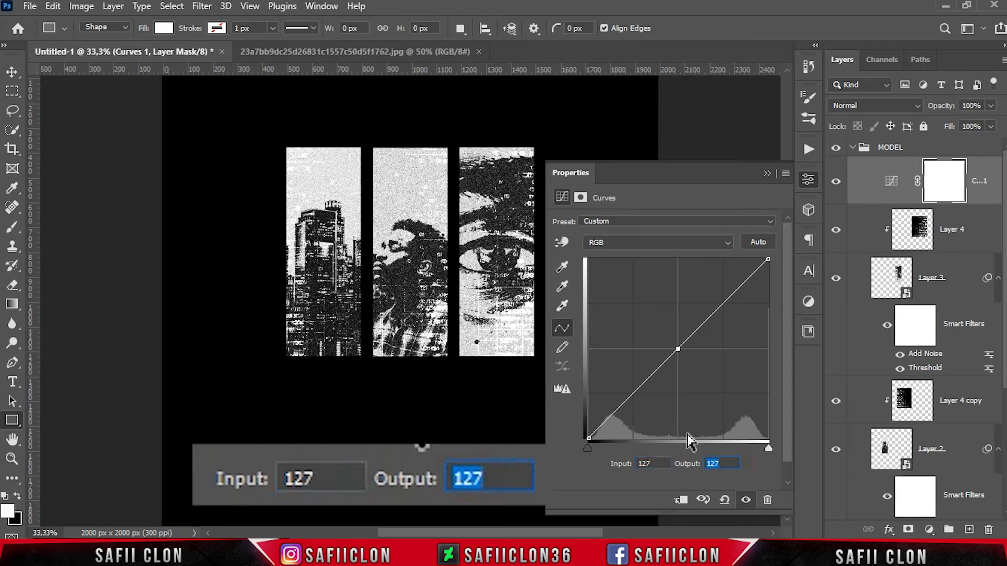
pyautogui.write('129')
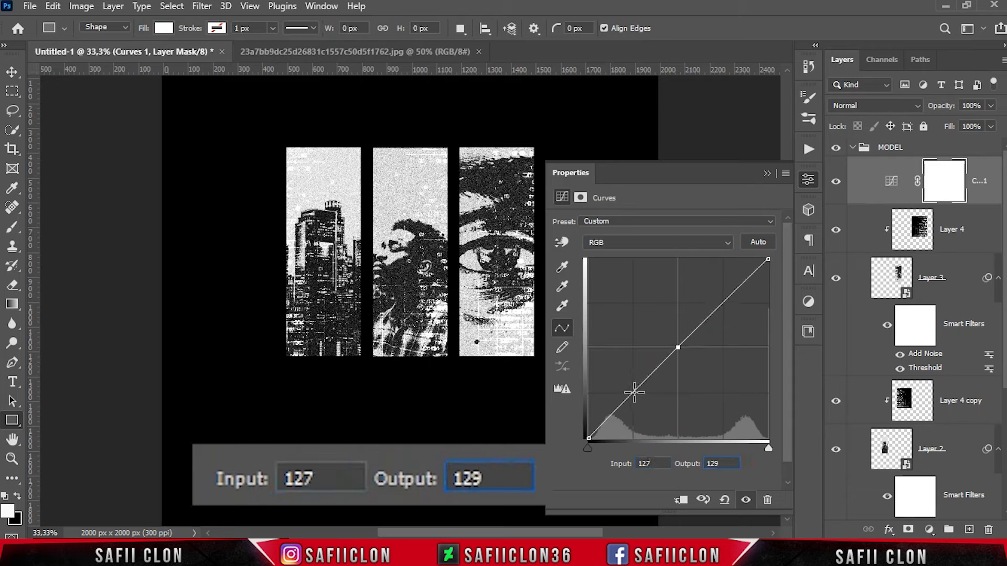
# Add a shadow point to the curve with input 63 and output 53, and shift the black point slightly inward.
pyautogui.click(634, 392)
pyautogui.moveTo(655, 464); pyautogui.dragTo(628, 462)
pyautogui.write('63')
pyautogui.moveTo(726, 463); pyautogui.dragTo(687, 464)
pyautogui.write('53')
pyautogui.moveTo(587, 448); pyautogui.dragTo(596, 448)
# Add a highlight point to the curve with input 177 and output 214, and compare the panels with and without the adjustment.
pyautogui.click(723, 303)
pyautogui.moveTo(655, 463); pyautogui.dragTo(627, 463)
pyautogui.write('177')
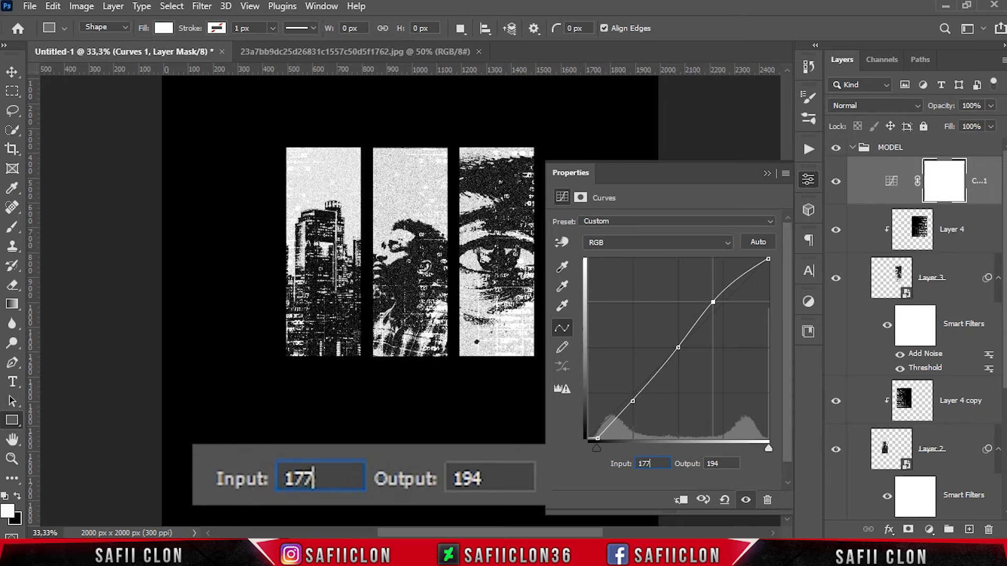
pyautogui.moveTo(724, 462); pyautogui.dragTo(685, 459)
pyautogui.write('214')
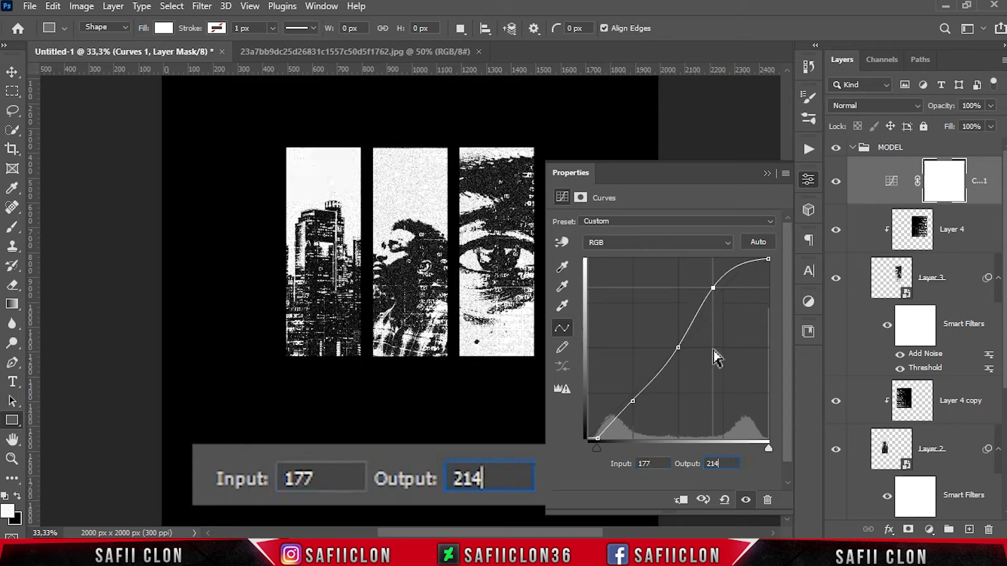
pyautogui.click(766, 174)
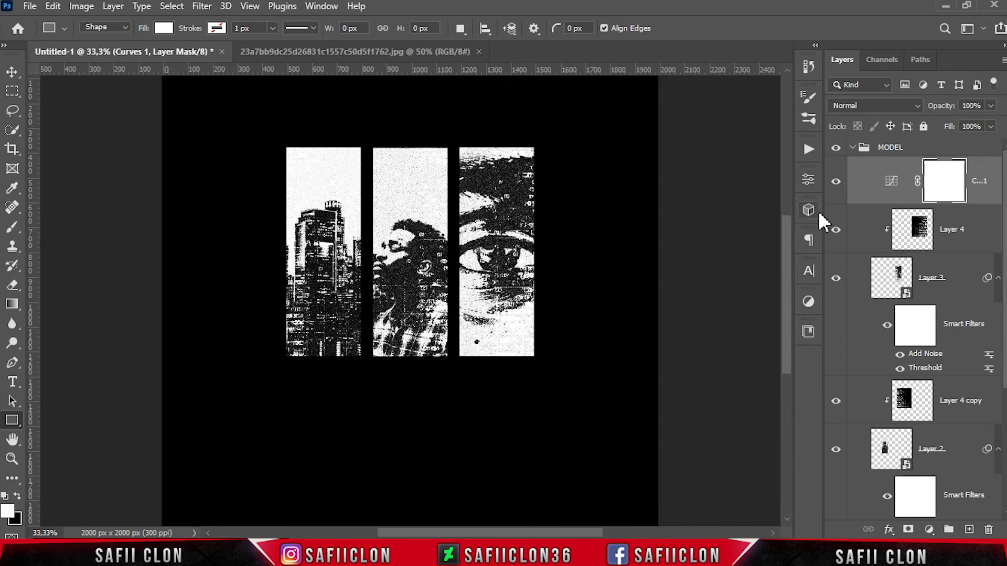
pyautogui.click(836, 181)
pyautogui.click(836, 181)
pyautogui.click(835, 181)
pyautogui.click(835, 181)
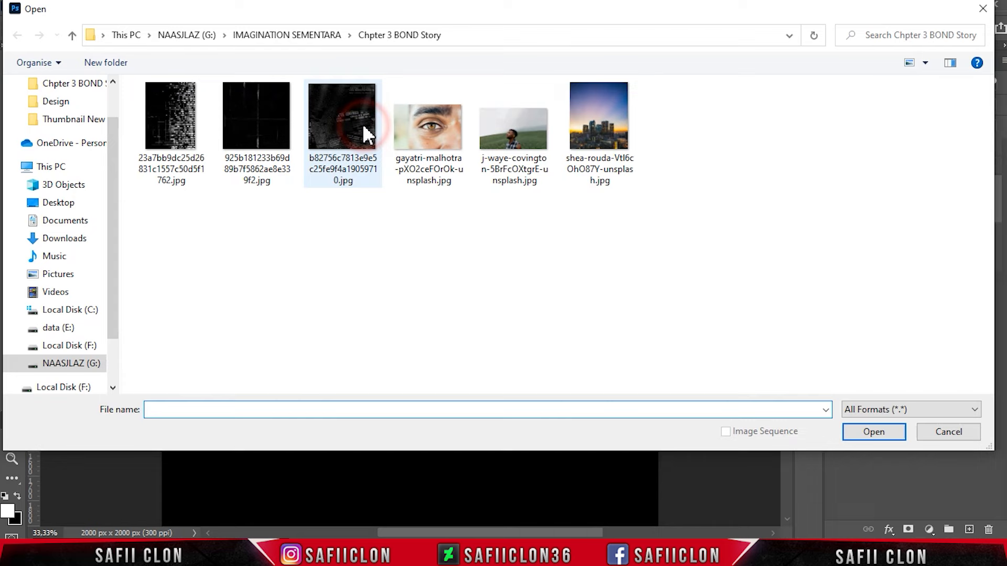
# Open the newspaper texture b82756c7813e9e5c25fe9f4a19059710.jpg, bring it into the poster's BACKGROUND group above the colour fill and scale it to fill the canvas.
pyautogui.click(875, 431)
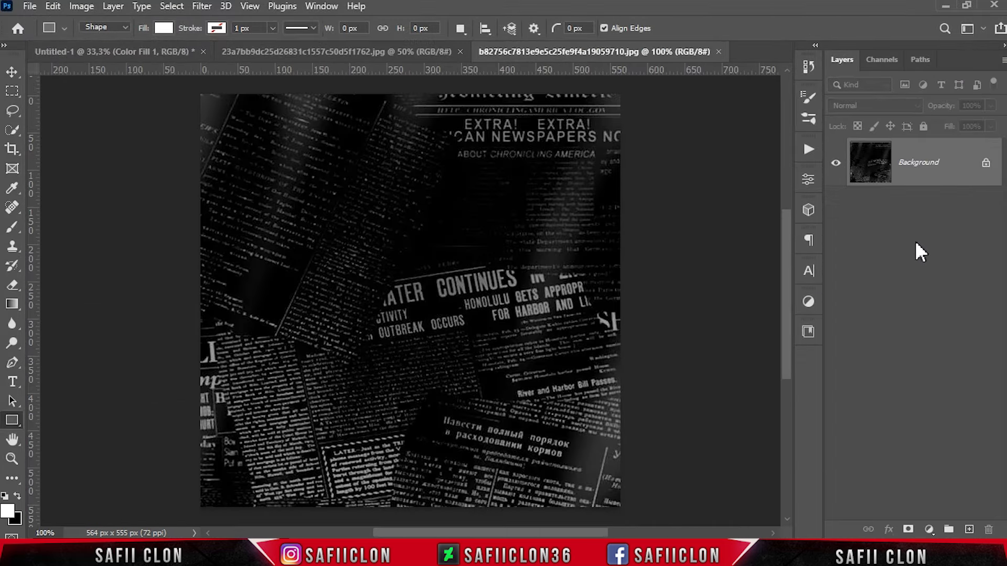
pyautogui.moveTo(955, 157); pyautogui.dragTo(403, 293)
pyautogui.hotkey('ctrl', 't')
pyautogui.moveTo(455, 272); pyautogui.dragTo(603, 111)
pyautogui.click(735, 27)
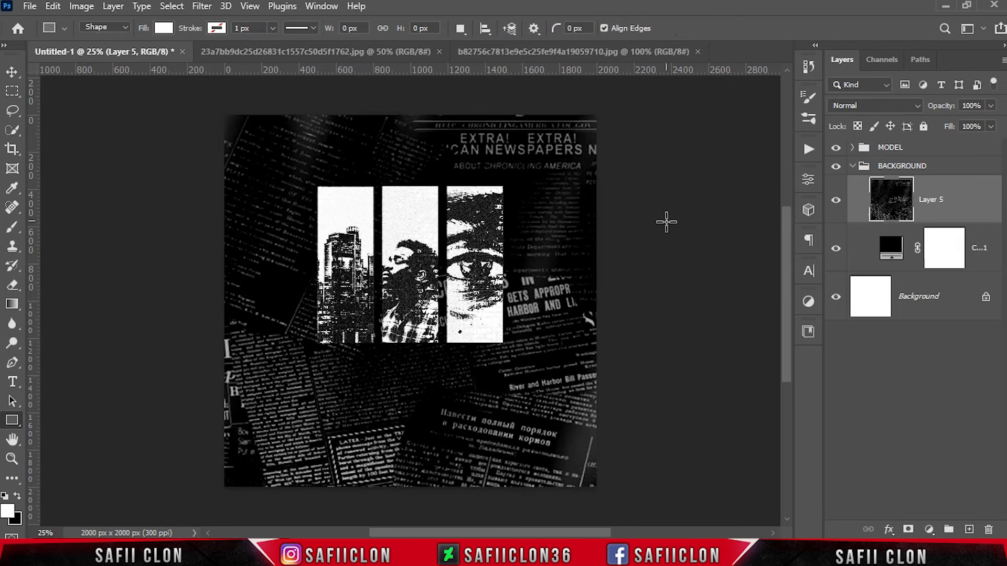
# Set the newspaper Layer 5 to the Screen blend mode with 37% fill, and compare the background with it on and off.
pyautogui.click(835, 200)
pyautogui.click(835, 200)
pyautogui.click(919, 104)
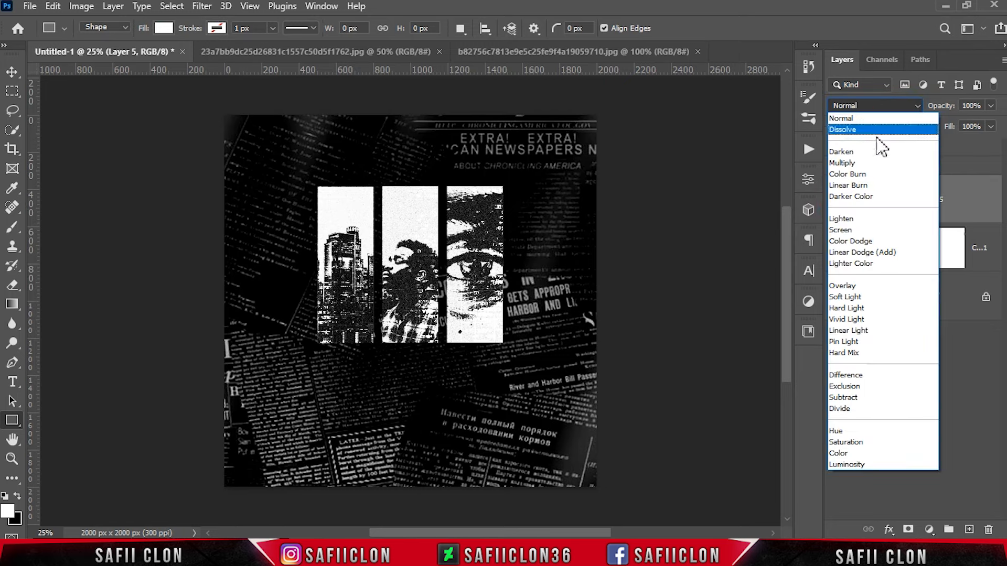
pyautogui.click(855, 231)
pyautogui.click(991, 105)
pyautogui.moveTo(950, 142); pyautogui.dragTo(949, 138)
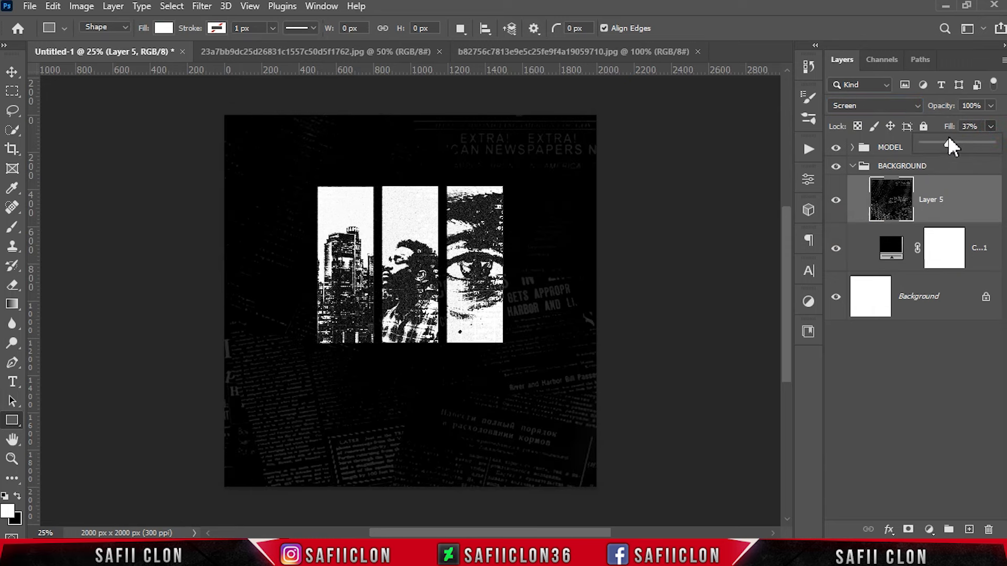
pyautogui.click(990, 126)
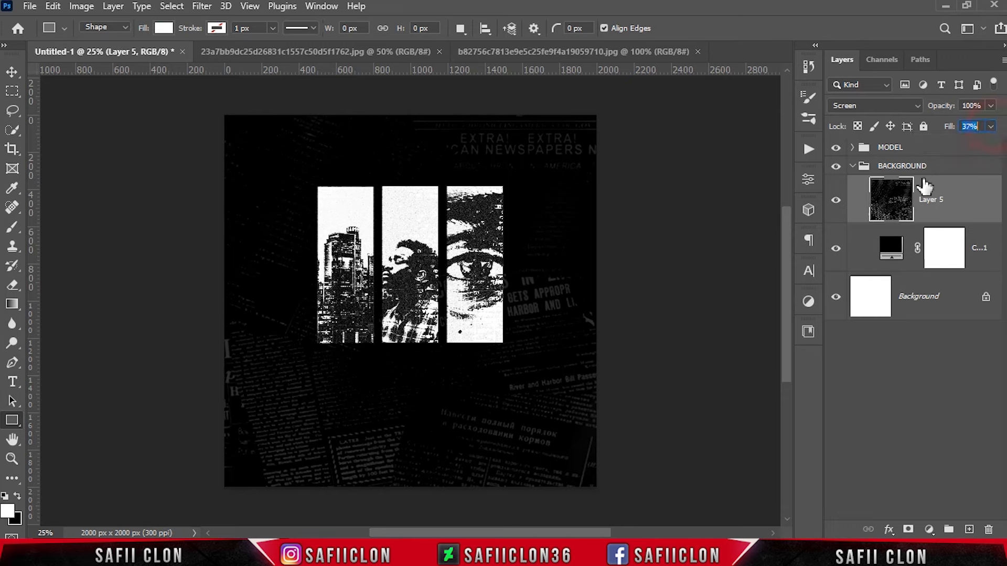
pyautogui.click(837, 201)
pyautogui.click(838, 202)
pyautogui.click(838, 202)
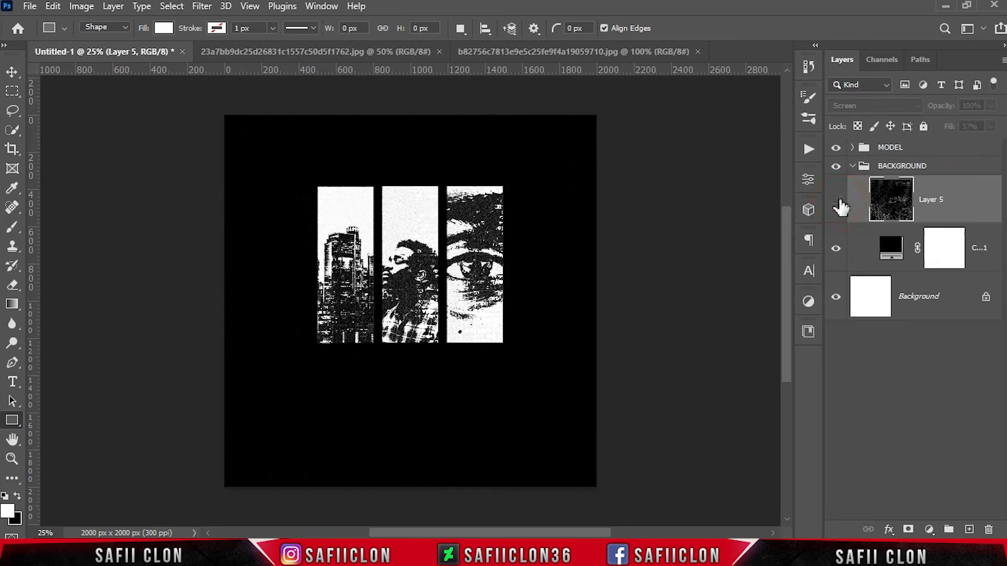
pyautogui.click(837, 203)
# Collapse the BACKGROUND group and add the white text BOND in Educated Deers 44 pt below the panels, above the MODEL group.
pyautogui.click(959, 167)
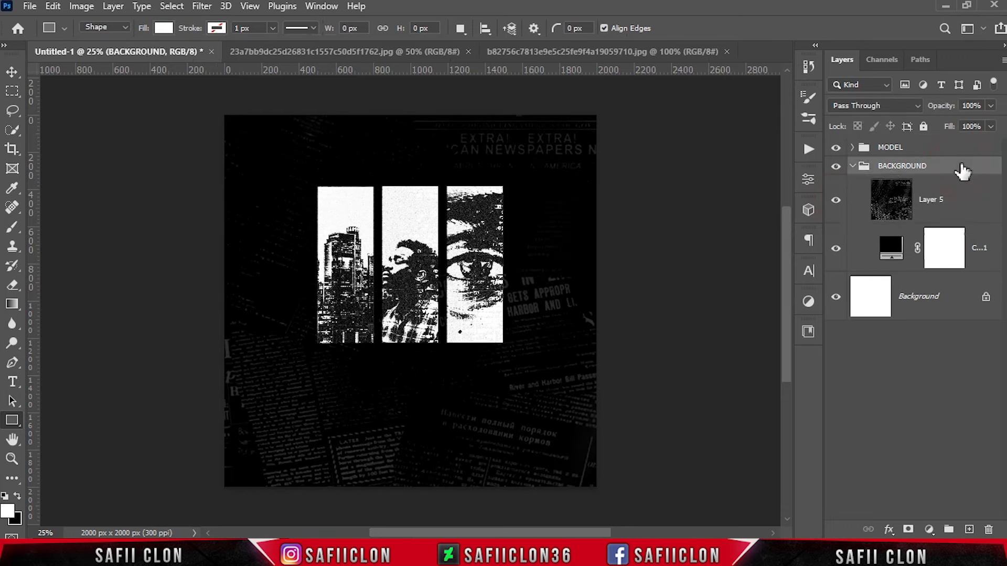
pyautogui.click(852, 166)
pyautogui.click(935, 153)
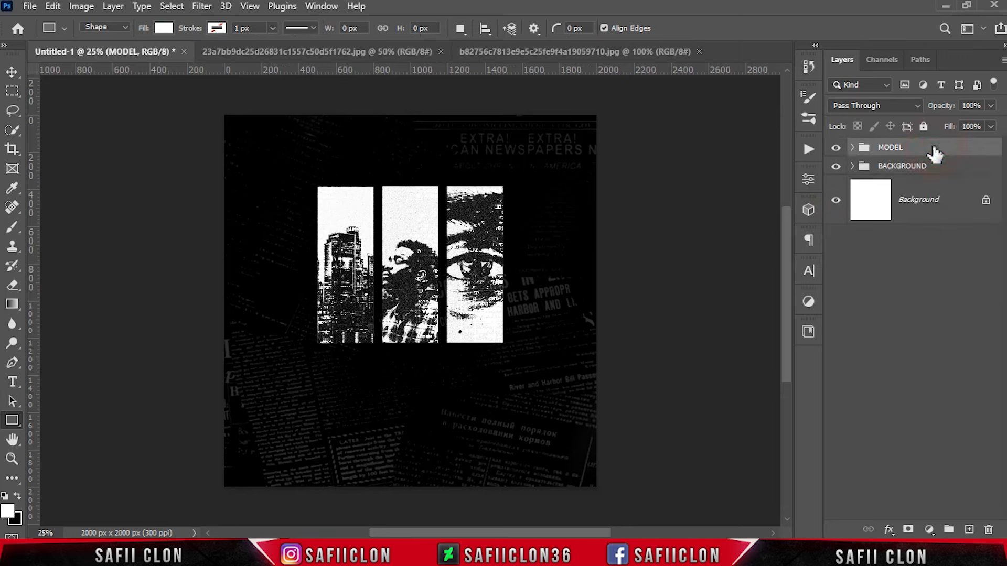
pyautogui.click(13, 382)
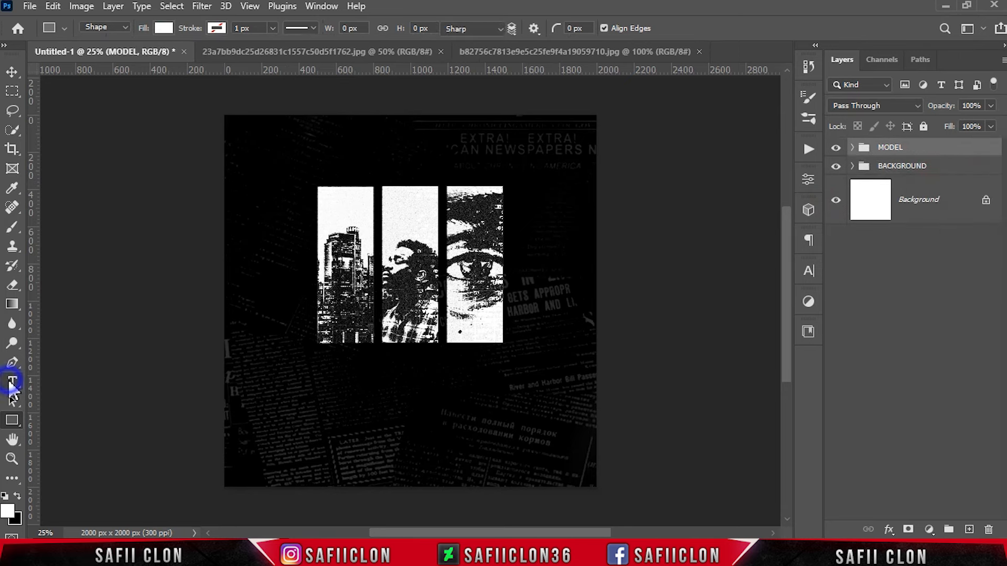
pyautogui.click(58, 383)
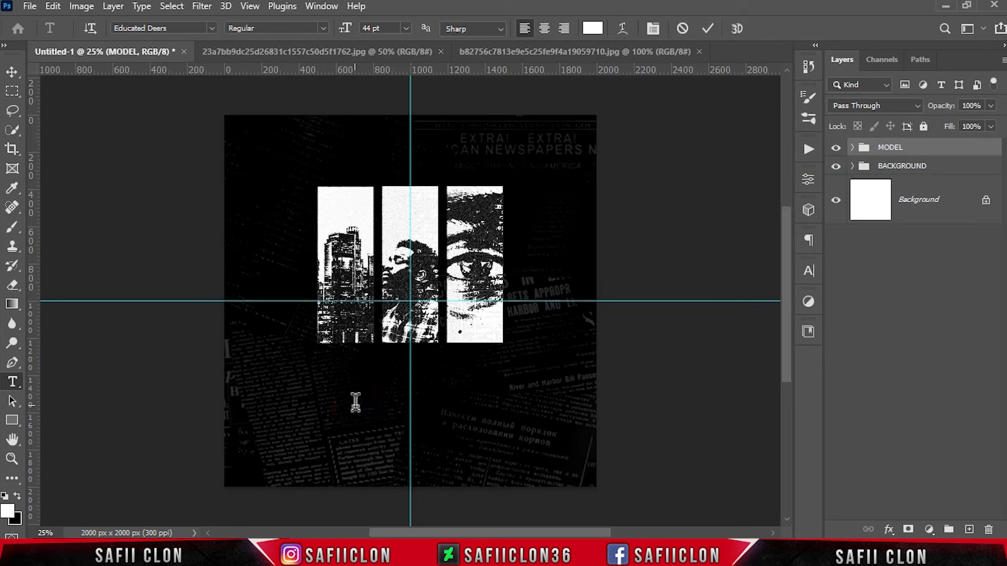
pyautogui.click(353, 400)
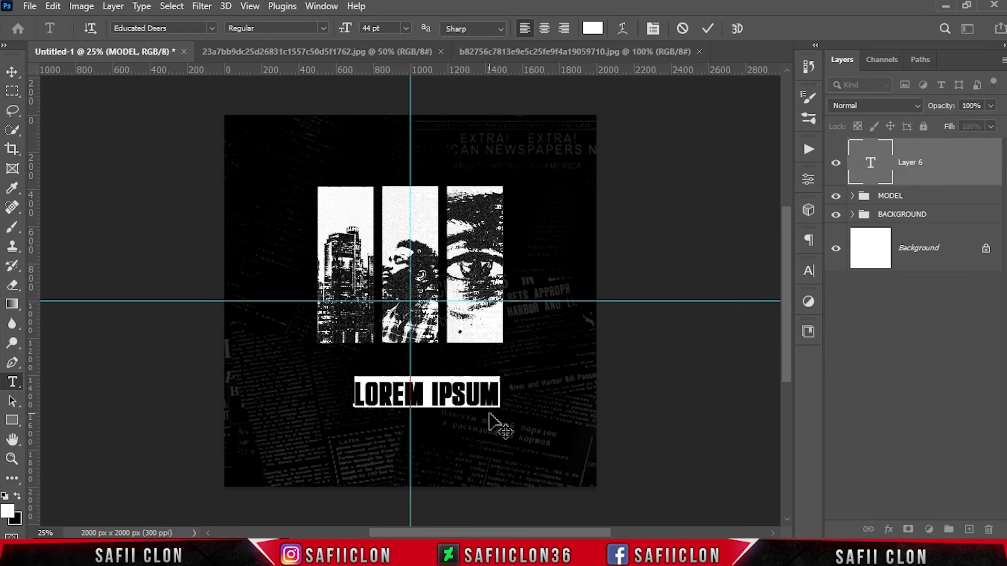
pyautogui.write('BOND')
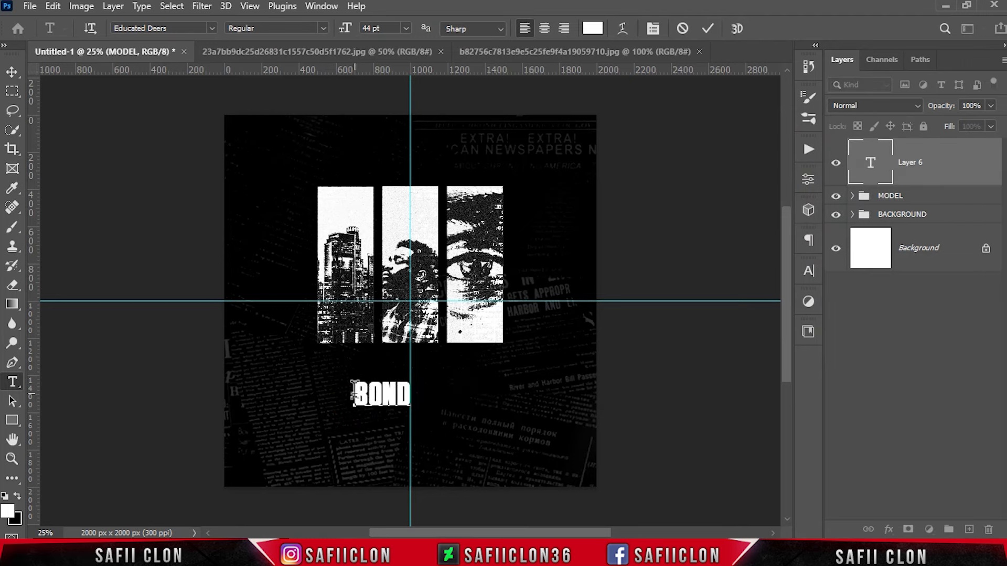
pyautogui.moveTo(354, 393); pyautogui.dragTo(401, 395)
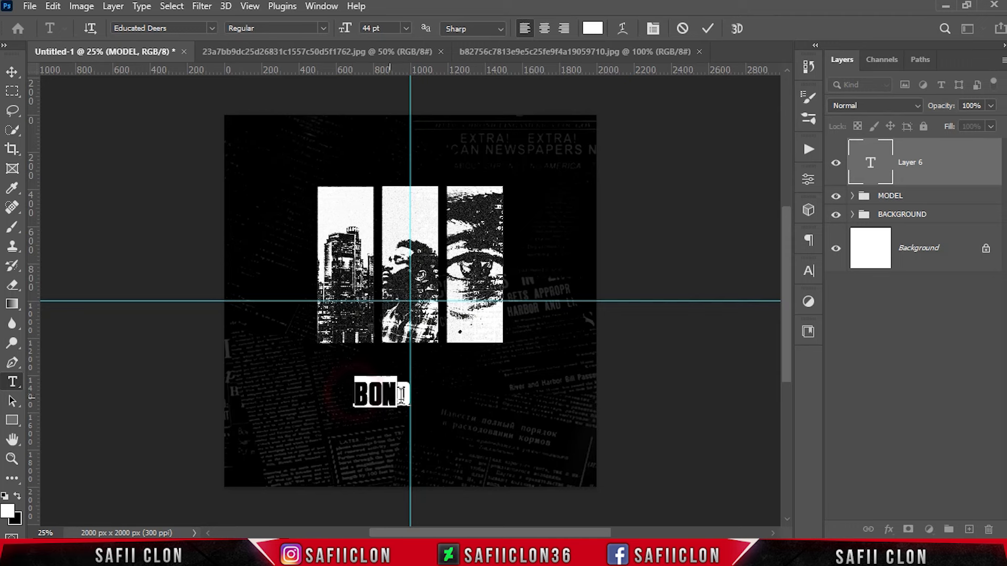
pyautogui.click(708, 28)
# Scale the BOND text to about 140% and centre it beneath the three panels on the vertical guide.
pyautogui.hotkey('ctrl', 't')
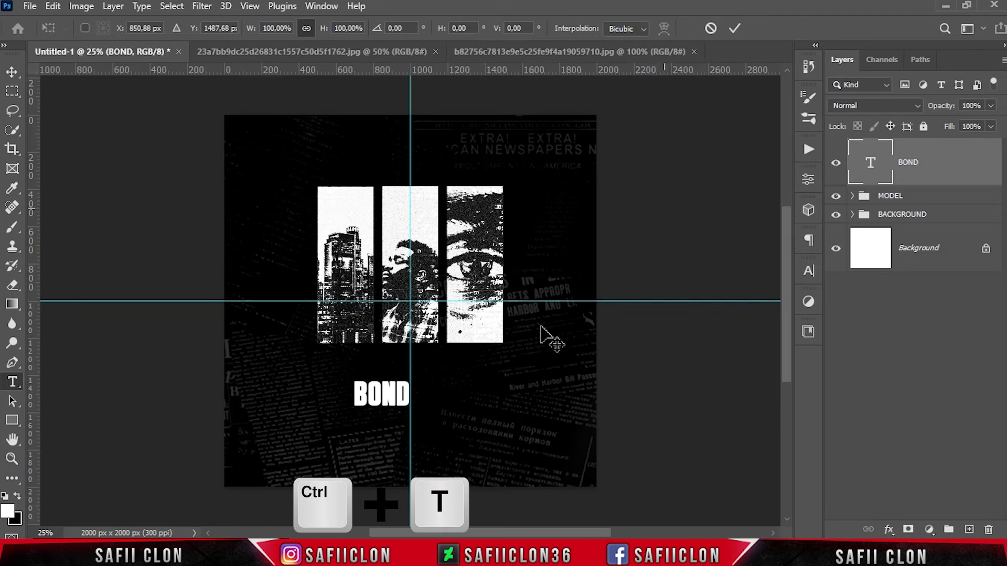
pyautogui.moveTo(381, 399); pyautogui.dragTo(409, 401)
pyautogui.hotkey('ctrl', '+')
pyautogui.scroll(-2, 525, 382)
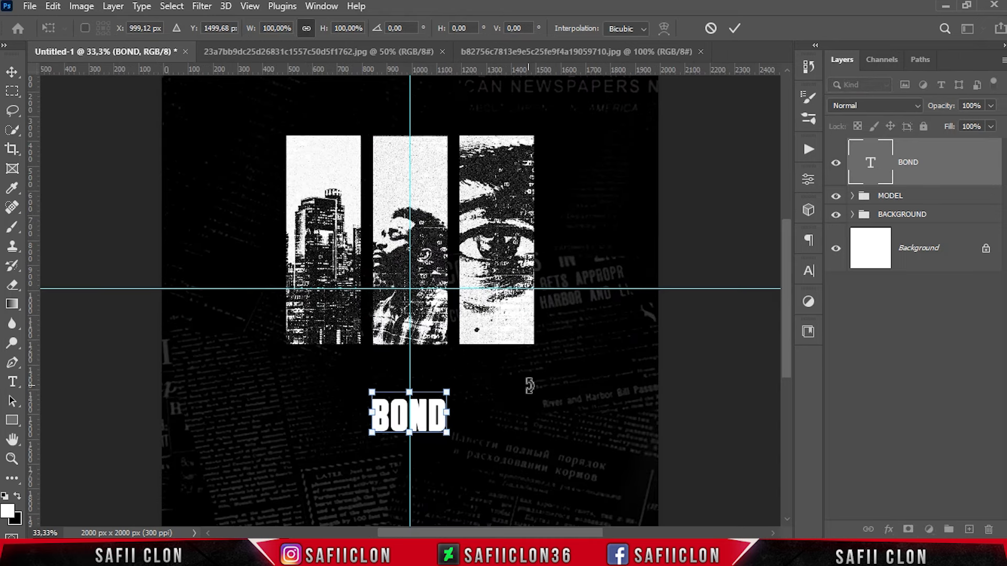
pyautogui.moveTo(455, 339); pyautogui.dragTo(461, 334)
pyautogui.moveTo(430, 368); pyautogui.dragTo(438, 368)
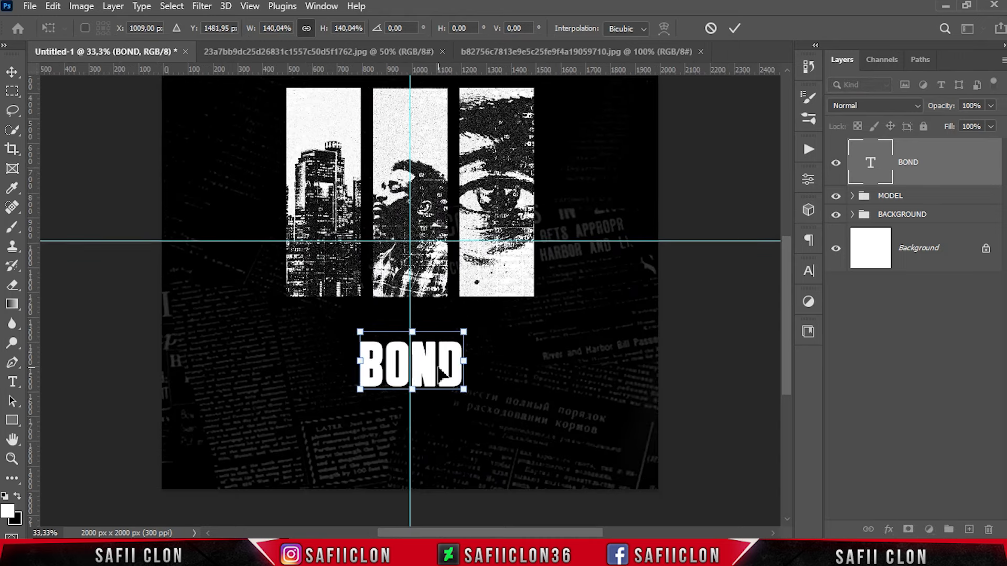
pyautogui.press('Return')
# Add the text Story below and left of BOND, set in Hertine 44 pt.
pyautogui.press('t')
pyautogui.click(253, 417)
pyautogui.write('STORY')
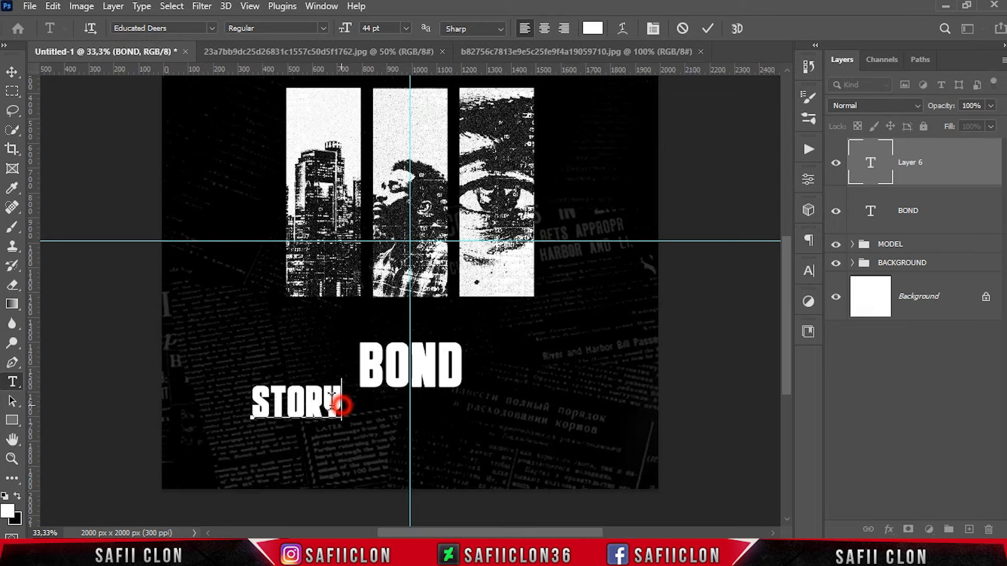
pyautogui.moveTo(341, 404); pyautogui.dragTo(234, 395)
pyautogui.click(212, 28)
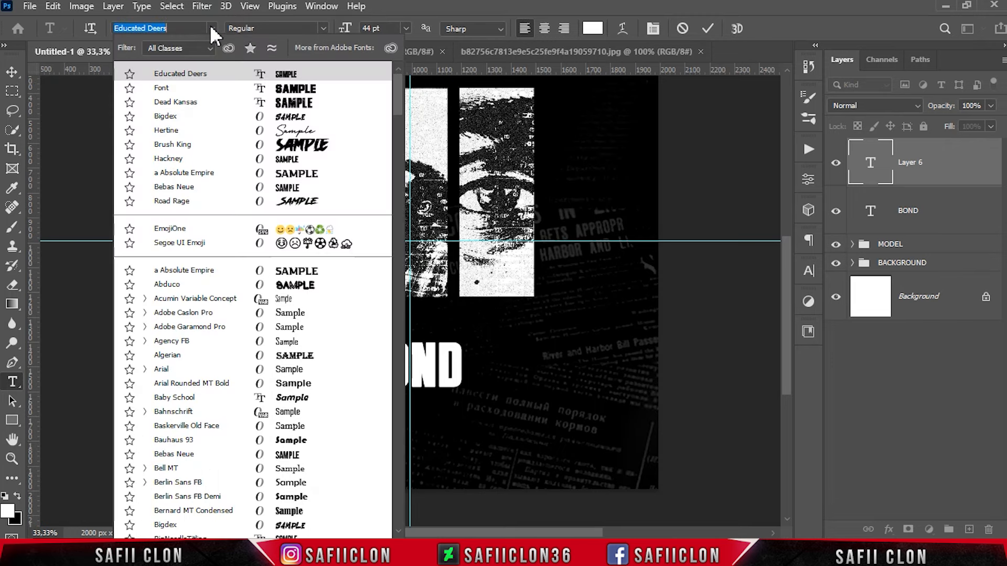
pyautogui.click(206, 134)
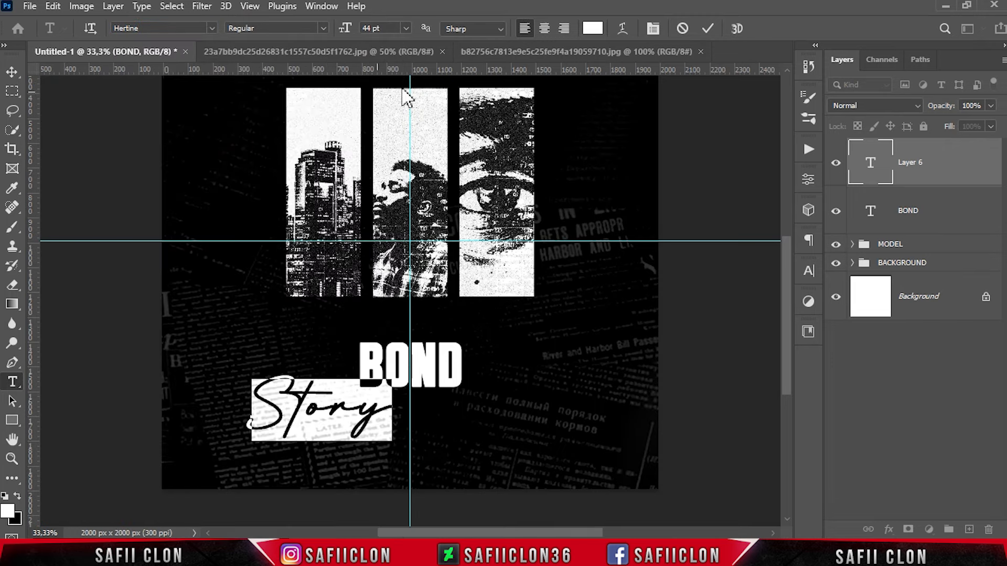
# Colour the Story text red (ff3333) and commit the text.
pyautogui.click(592, 28)
pyautogui.moveTo(729, 219); pyautogui.dragTo(771, 151)
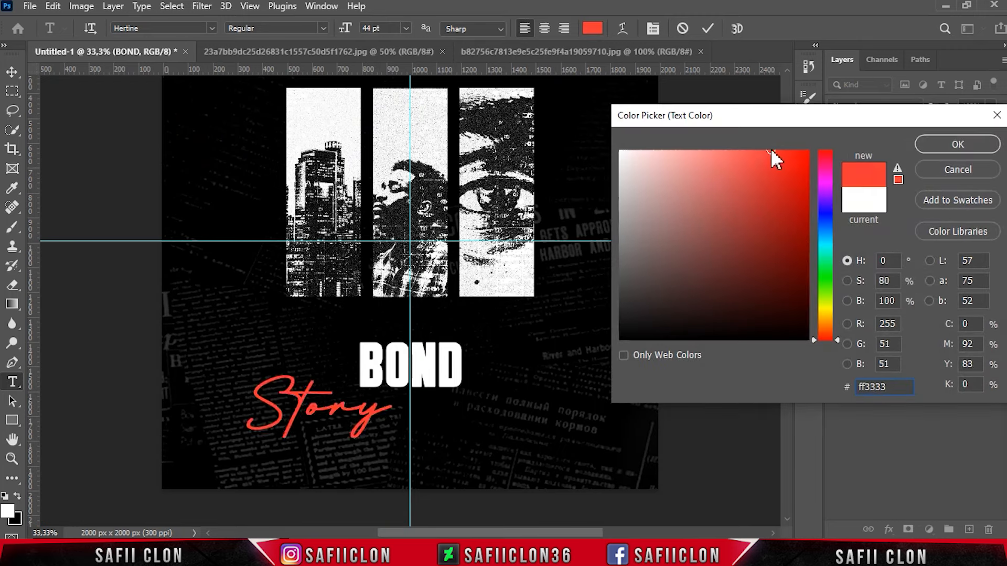
pyautogui.click(959, 143)
pyautogui.click(708, 29)
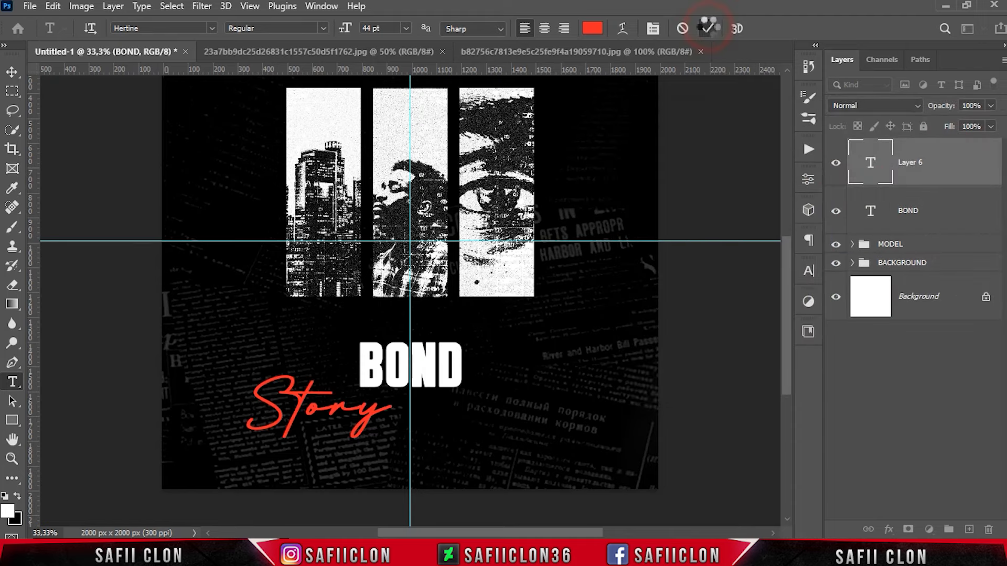
# Scale the Story text to about 61%, rotate it about -7.9° and place it overlapping the lower edge of BOND.
pyautogui.hotkey('ctrl', 't')
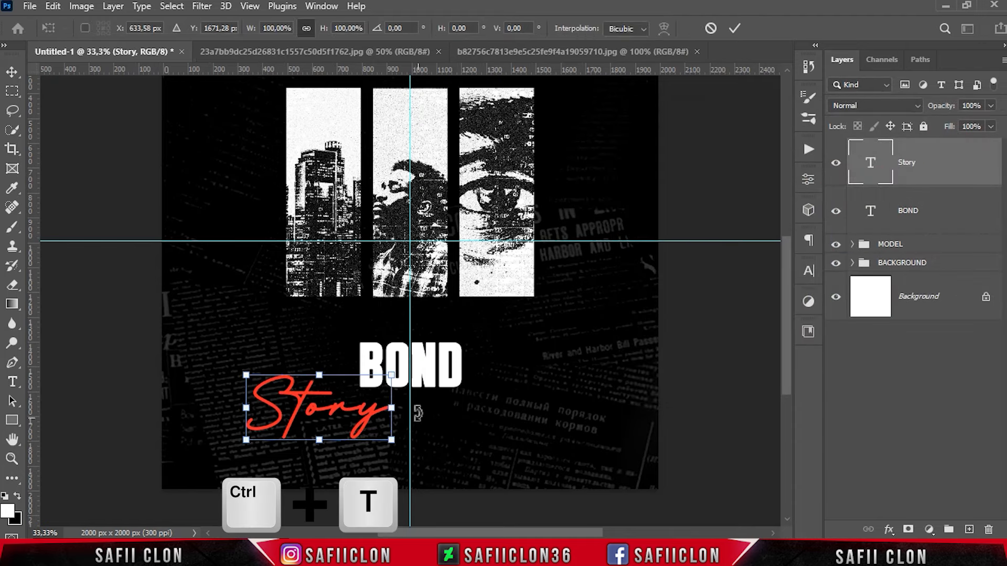
pyautogui.moveTo(392, 375); pyautogui.dragTo(362, 386)
pyautogui.moveTo(333, 418); pyautogui.dragTo(424, 389)
pyautogui.moveTo(476, 427); pyautogui.dragTo(489, 423)
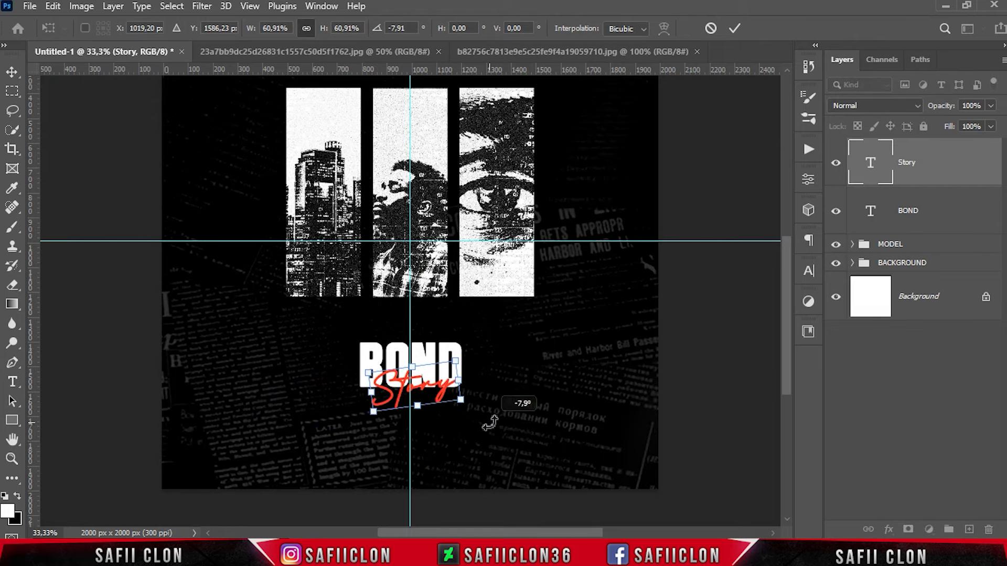
pyautogui.press('Down')
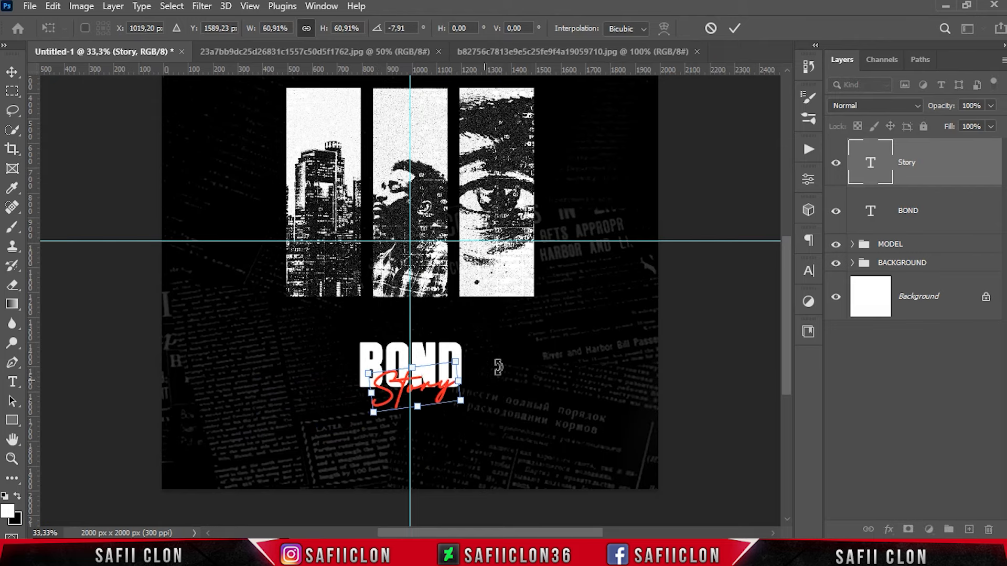
pyautogui.click(734, 30)
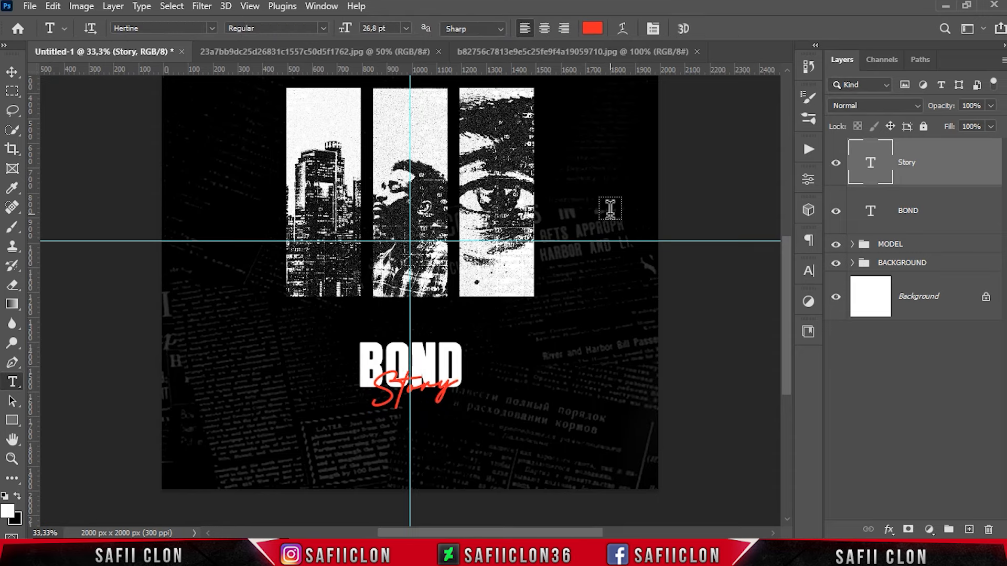
# Examine the title against the whole poster and compare it with the Story text hidden and shown.
pyautogui.hotkey('ctrl', '-')
pyautogui.hotkey('ctrl', '-')
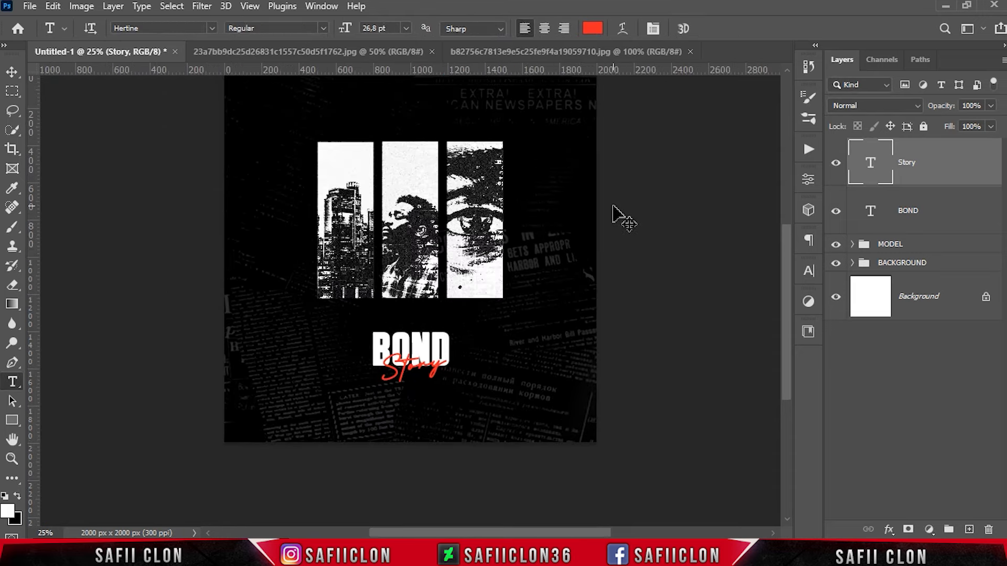
pyautogui.hotkey('ctrl', '+')
pyautogui.hotkey('ctrl', '+')
pyautogui.hotkey('ctrl', '+')
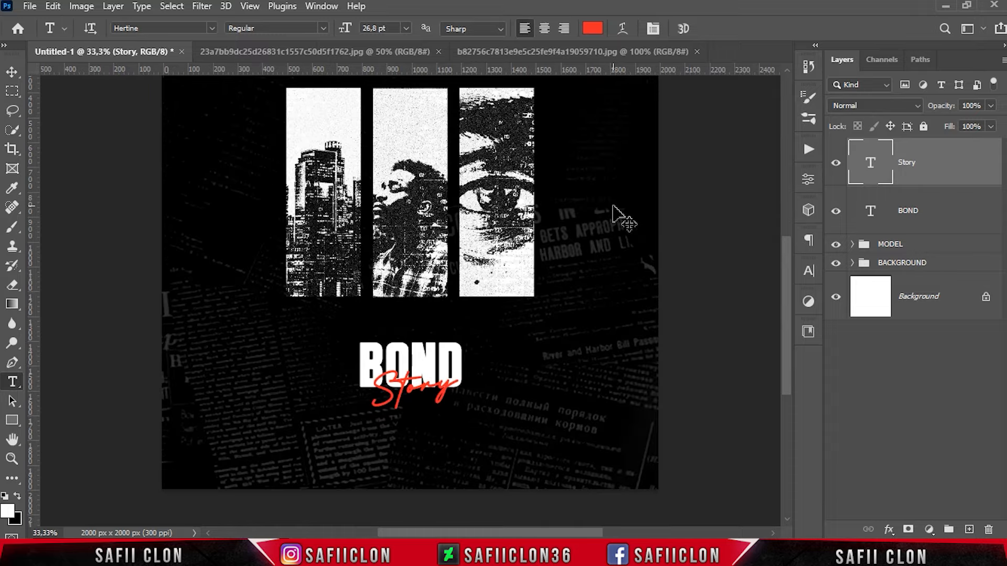
pyautogui.hotkey('ctrl', '-')
pyautogui.hotkey('ctrl', '-')
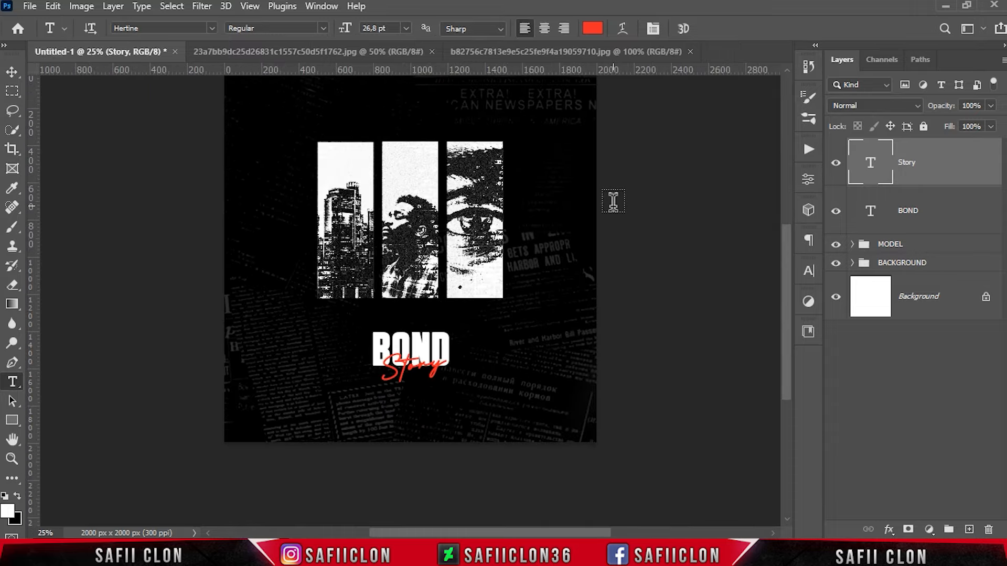
pyautogui.scroll(2, 637, 224)
pyautogui.click(836, 164)
pyautogui.click(837, 164)
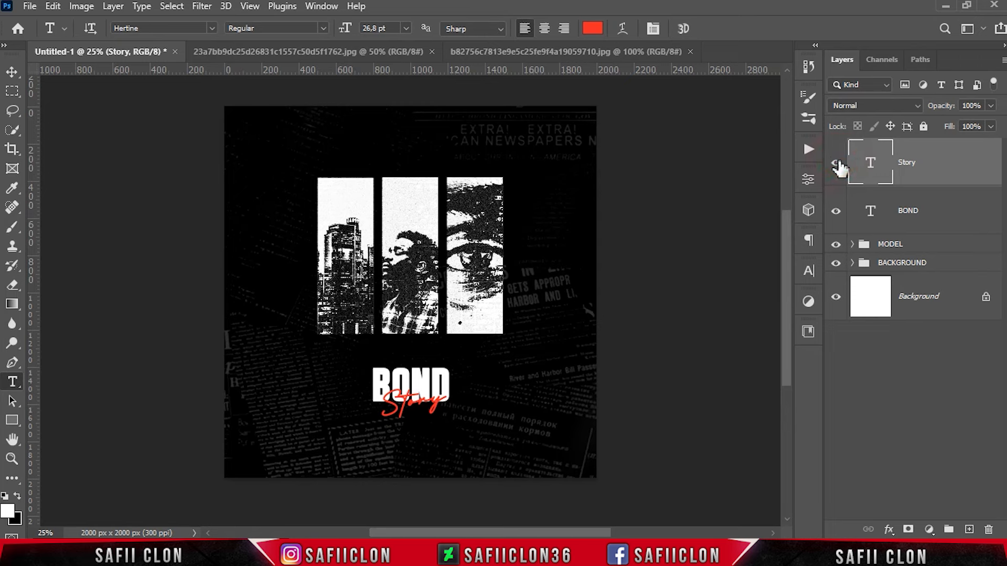
# Open the character settings and compare the Story text with Faux Bold off and on.
pyautogui.click(322, 7)
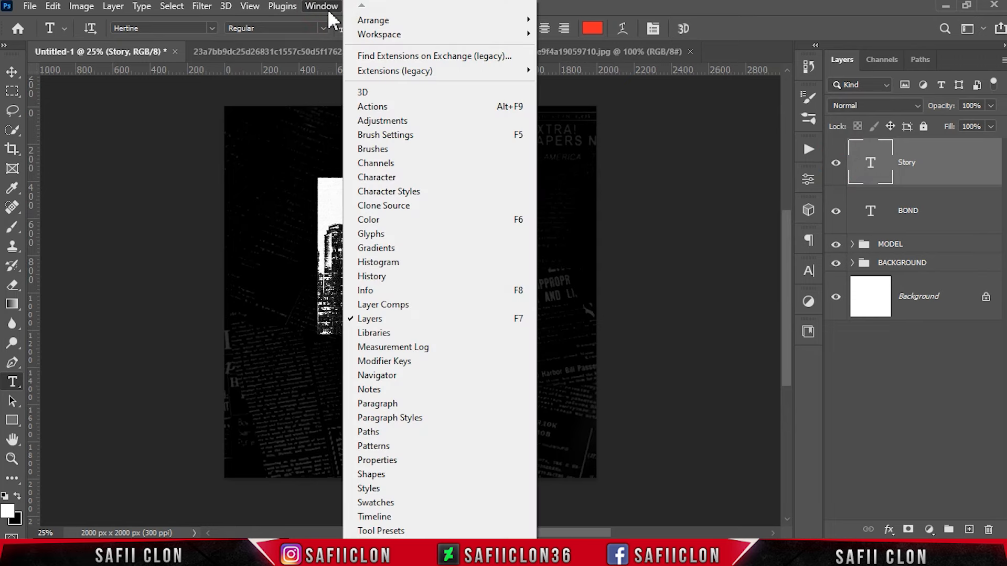
pyautogui.click(409, 179)
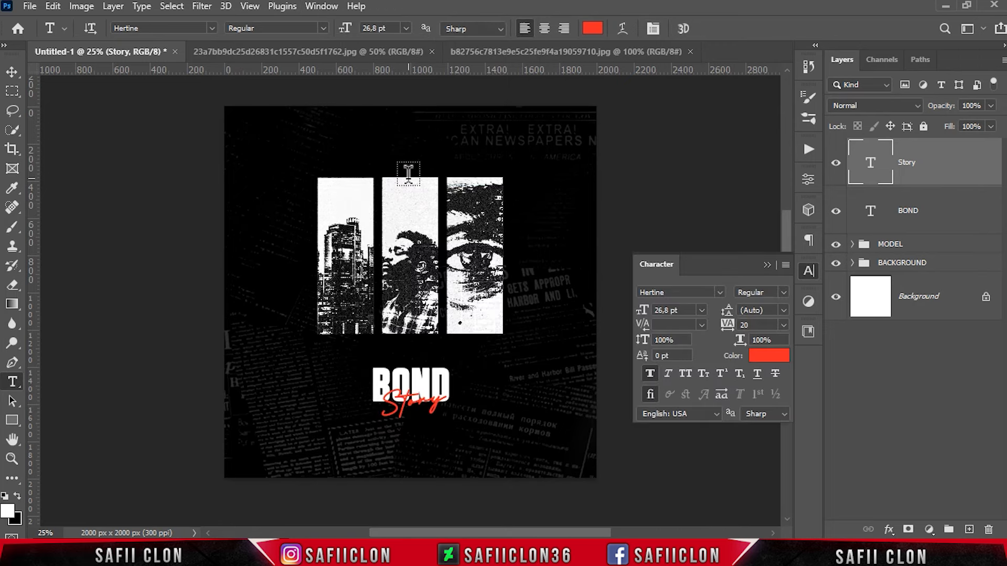
pyautogui.click(650, 374)
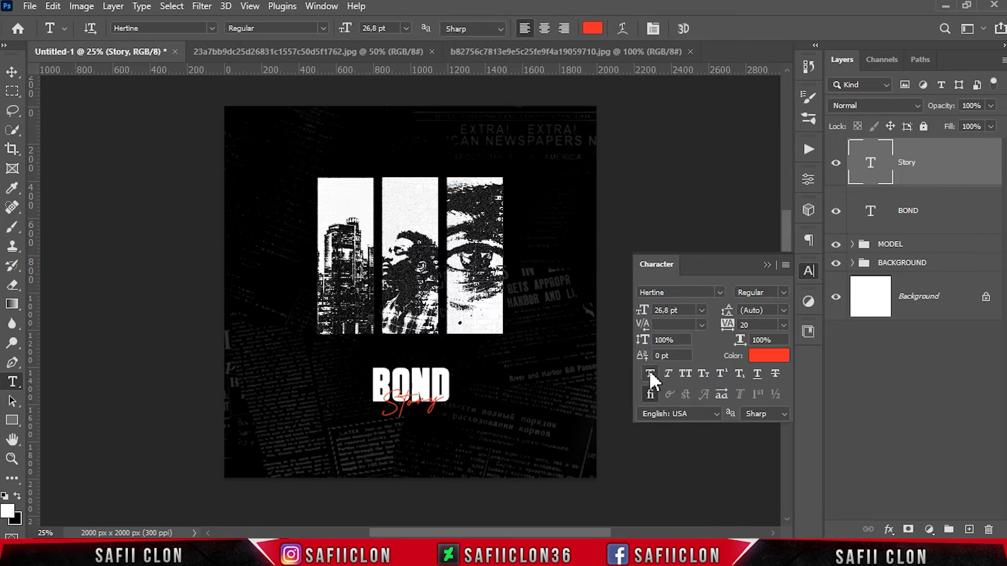
pyautogui.click(650, 374)
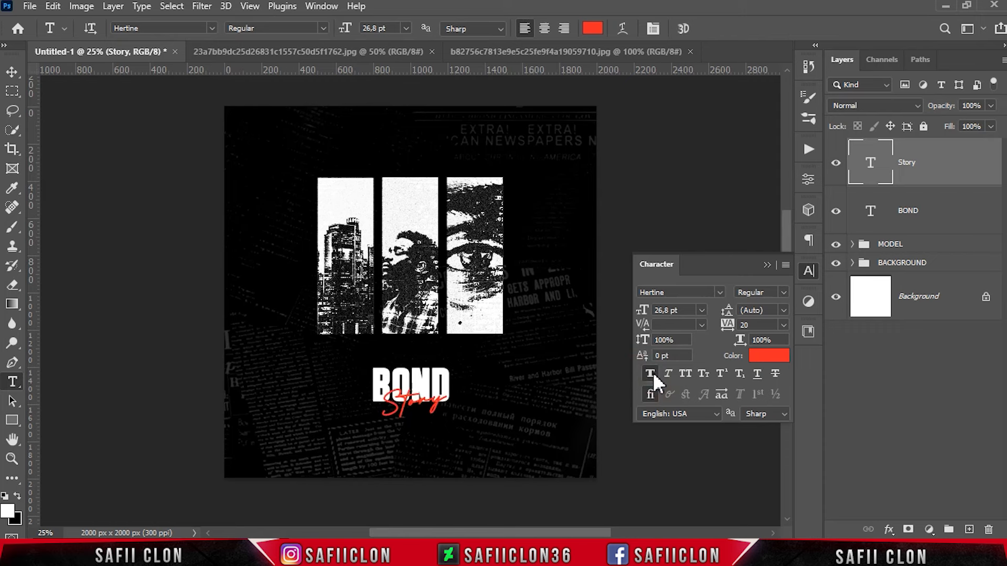
pyautogui.click(767, 264)
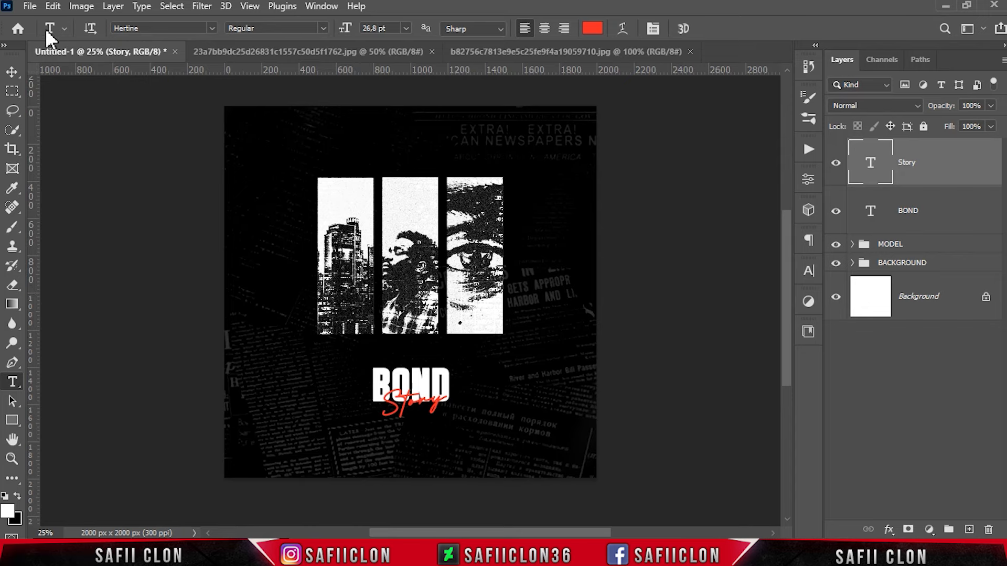
# Open the fold texture 925b181233b69d89b7f5862ae8e339f2.jpg, bring it into the poster above the Story text and set it to Screen.
pyautogui.click(30, 6)
pyautogui.click(60, 34)
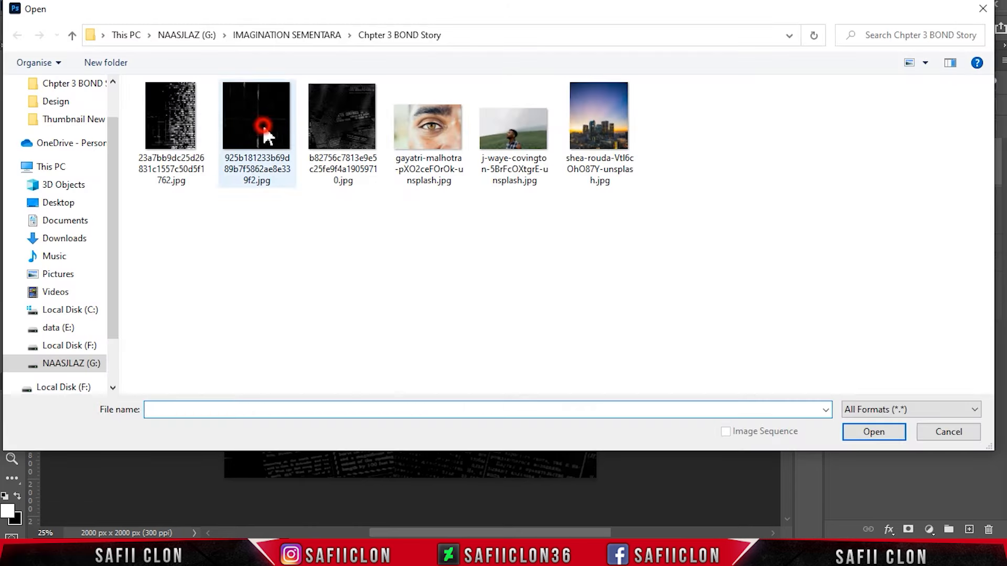
pyautogui.click(265, 134)
pyautogui.click(874, 432)
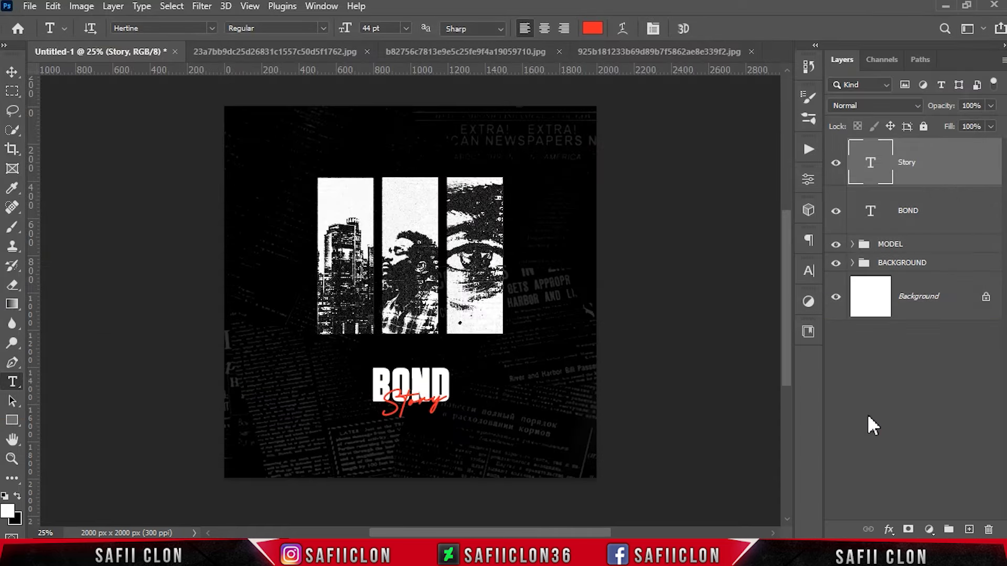
pyautogui.moveTo(950, 163); pyautogui.dragTo(425, 259)
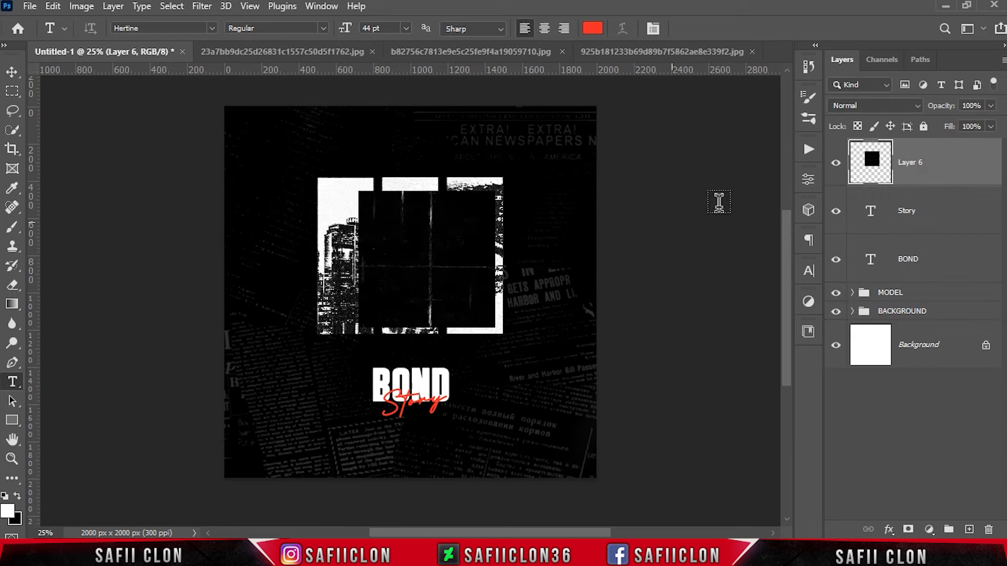
pyautogui.click(881, 105)
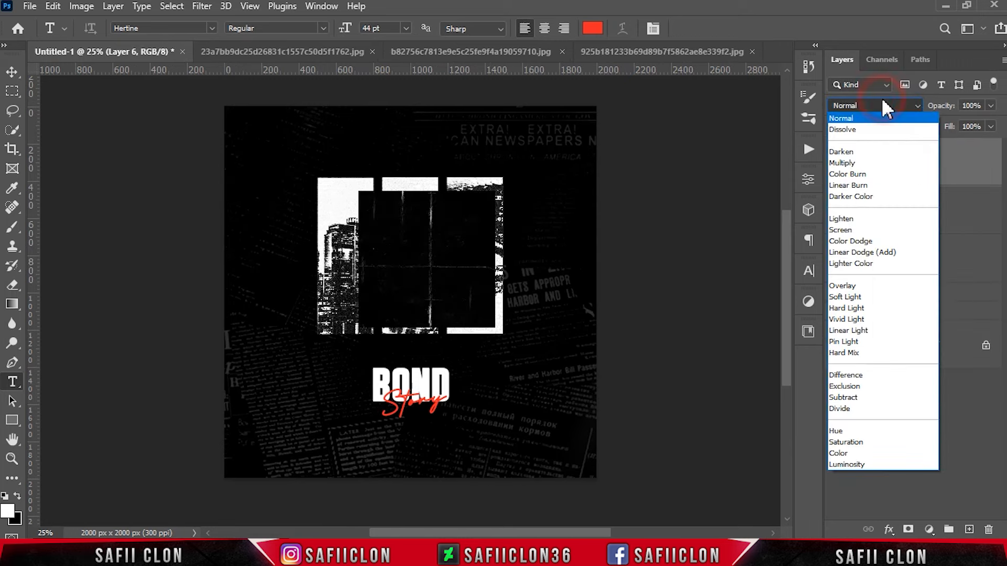
pyautogui.click(846, 229)
# Scale the fold texture to about 322% to cover the canvas, align its main crease with the vertical guide, and compare it hidden and shown.
pyautogui.hotkey('ctrl', 't')
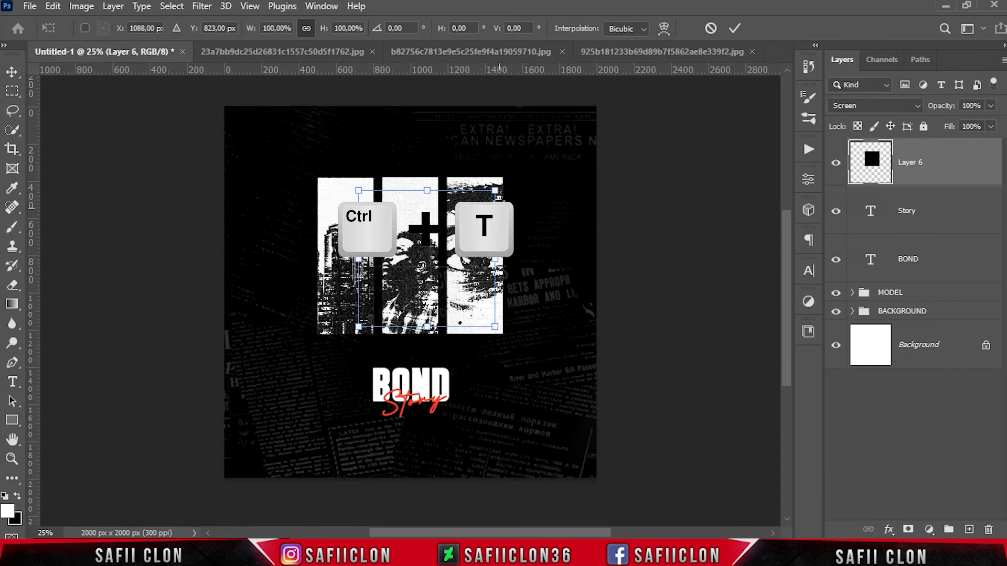
pyautogui.moveTo(496, 190); pyautogui.dragTo(632, 116)
pyautogui.moveTo(559, 210); pyautogui.dragTo(542, 238)
pyautogui.moveTo(591, 110); pyautogui.dragTo(620, 100)
pyautogui.moveTo(539, 243); pyautogui.dragTo(540, 231)
pyautogui.moveTo(607, 480); pyautogui.dragTo(633, 504)
pyautogui.moveTo(561, 384); pyautogui.dragTo(565, 364)
pyautogui.hotkey('shift', 'Left')
pyautogui.hotkey('shift', 'Left')
pyautogui.press('Right')
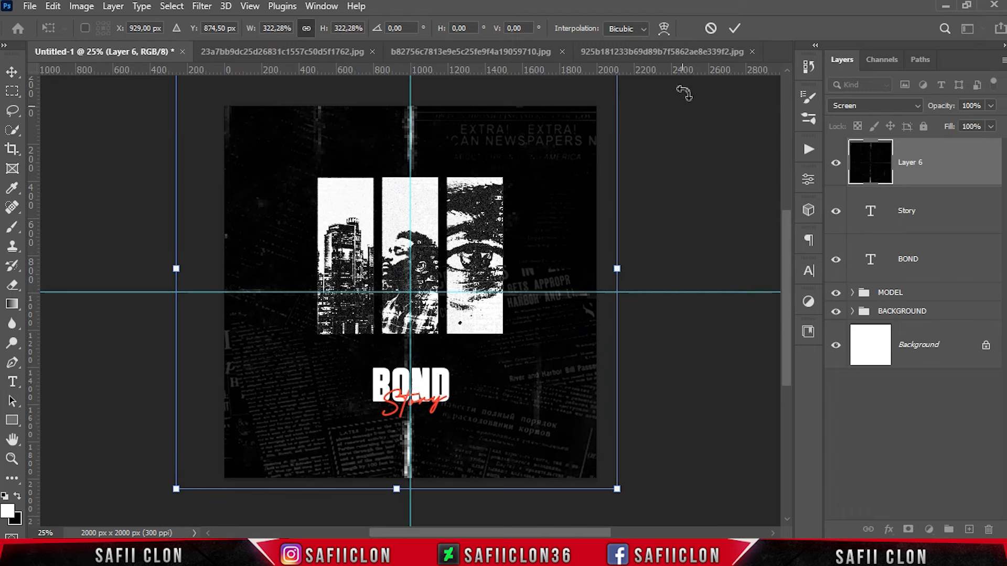
pyautogui.click(734, 29)
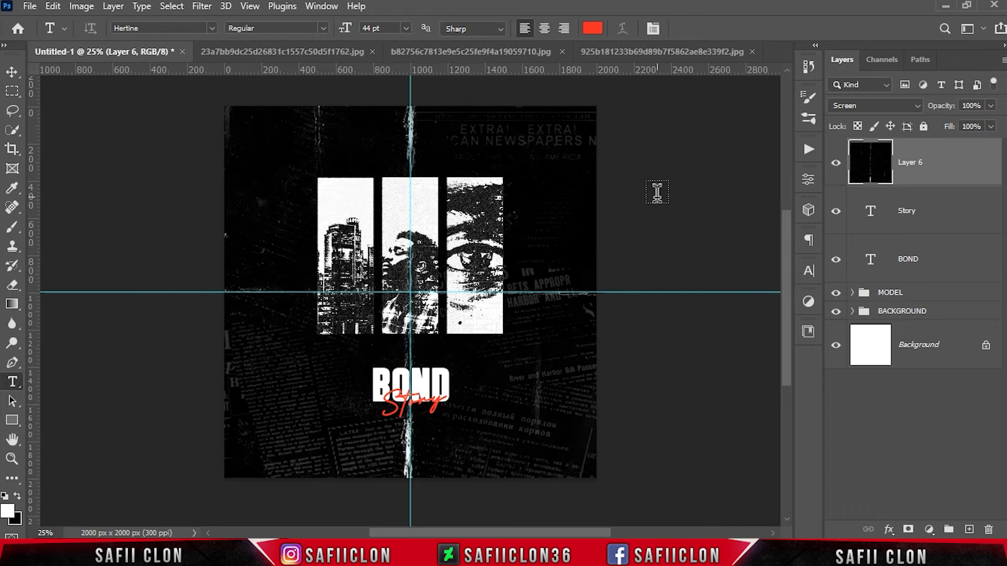
pyautogui.click(835, 163)
pyautogui.click(836, 163)
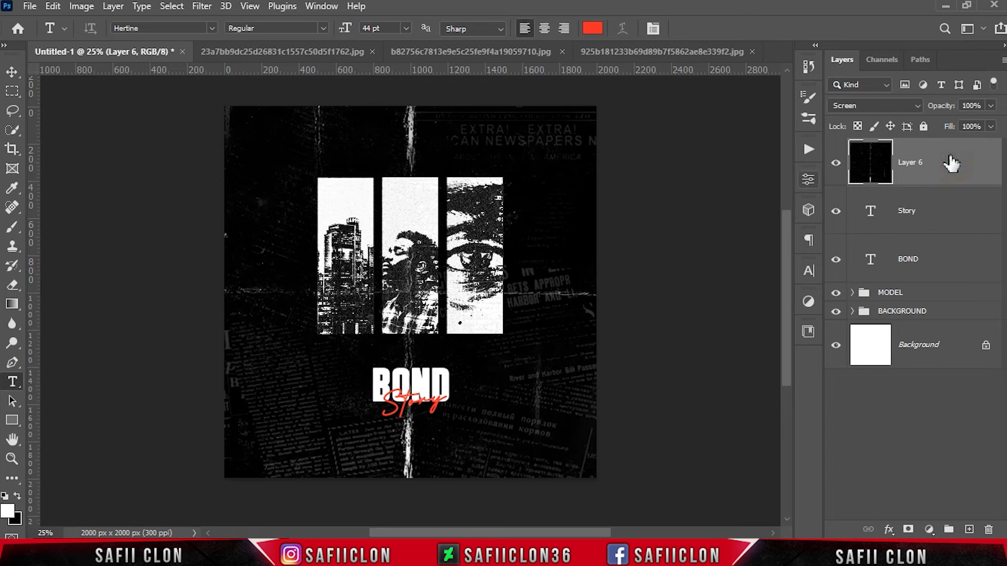
# Stamp all visible layers into a new layer on top and convert it to a smart object.
pyautogui.hotkey('ctrl', 'shift', 'alt', 'e')
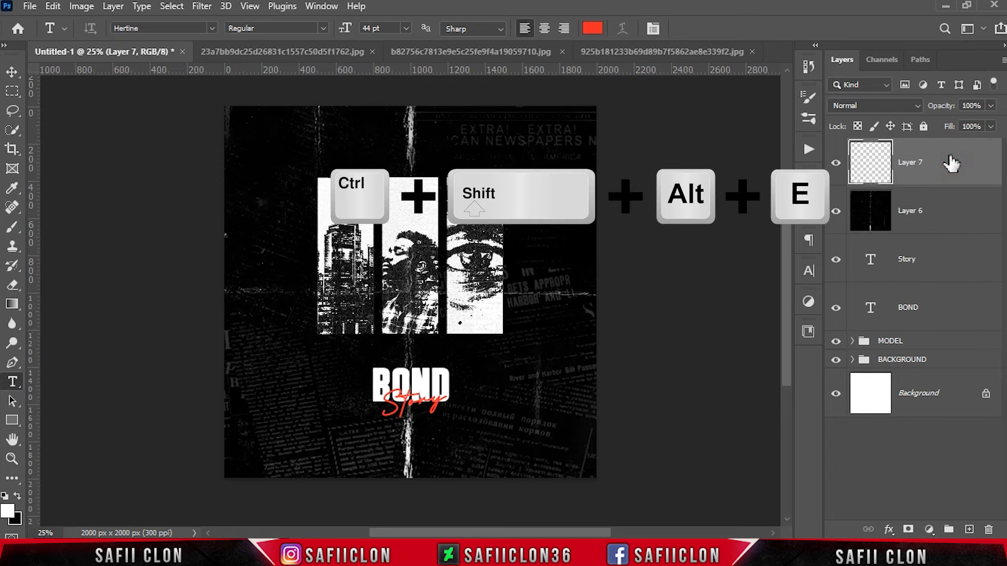
pyautogui.rightClick(953, 158)
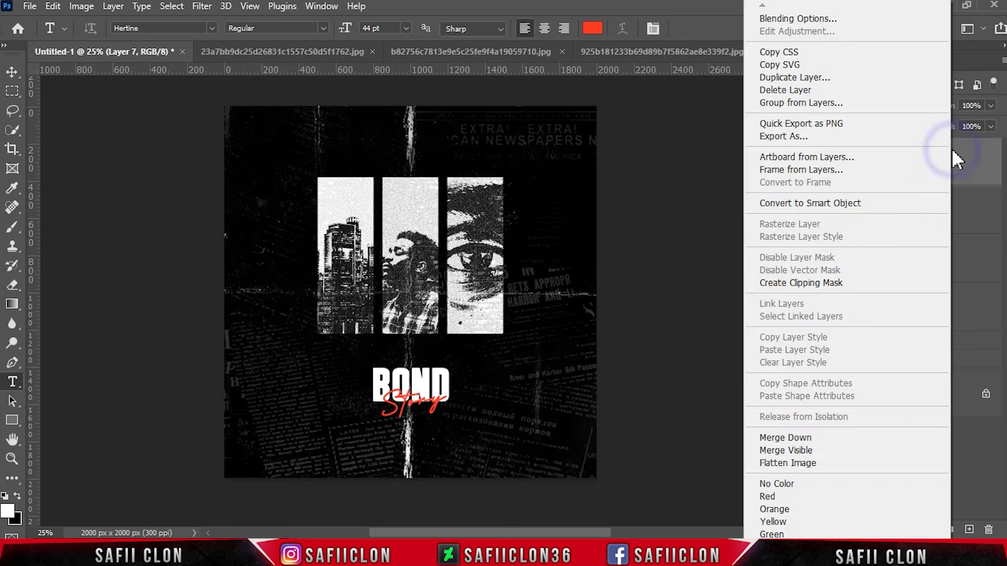
pyautogui.click(807, 198)
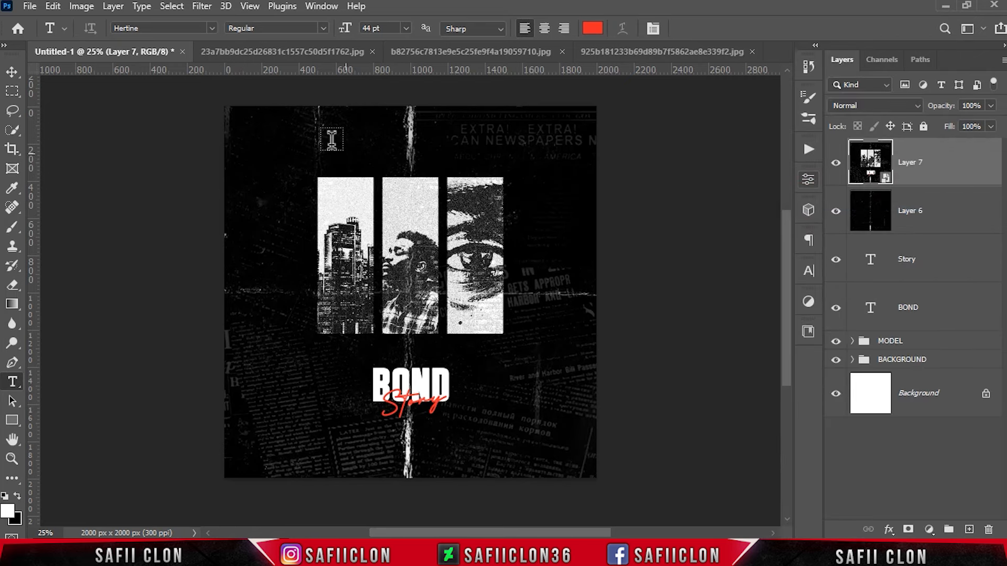
# Start the Camera Raw Filter on the stamped layer and set Contrast to +9, Shadows to +26 and Blacks to -12.
pyautogui.click(201, 6)
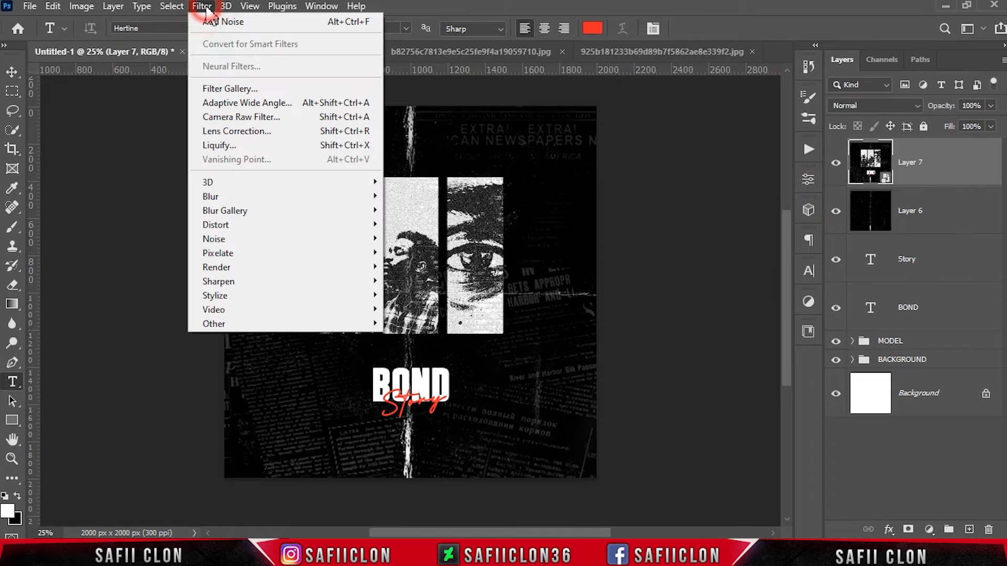
pyautogui.click(267, 118)
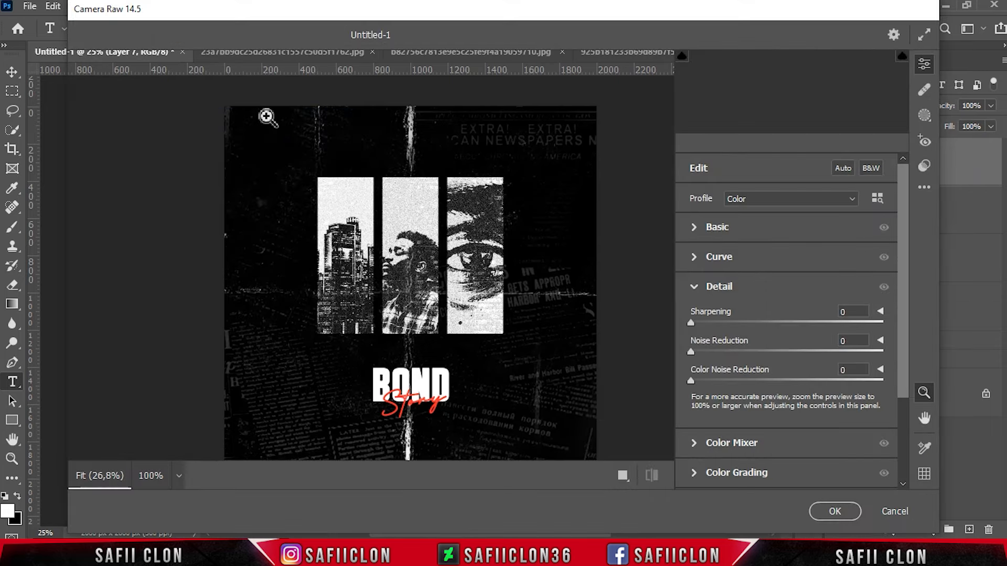
pyautogui.click(717, 226)
pyautogui.moveTo(787, 308); pyautogui.dragTo(795, 308)
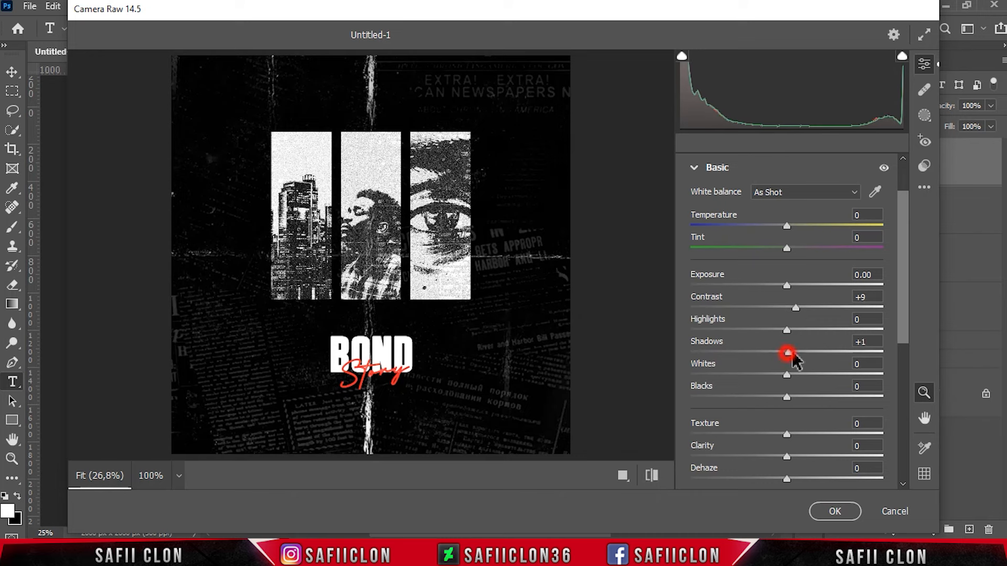
pyautogui.moveTo(788, 354); pyautogui.dragTo(812, 352)
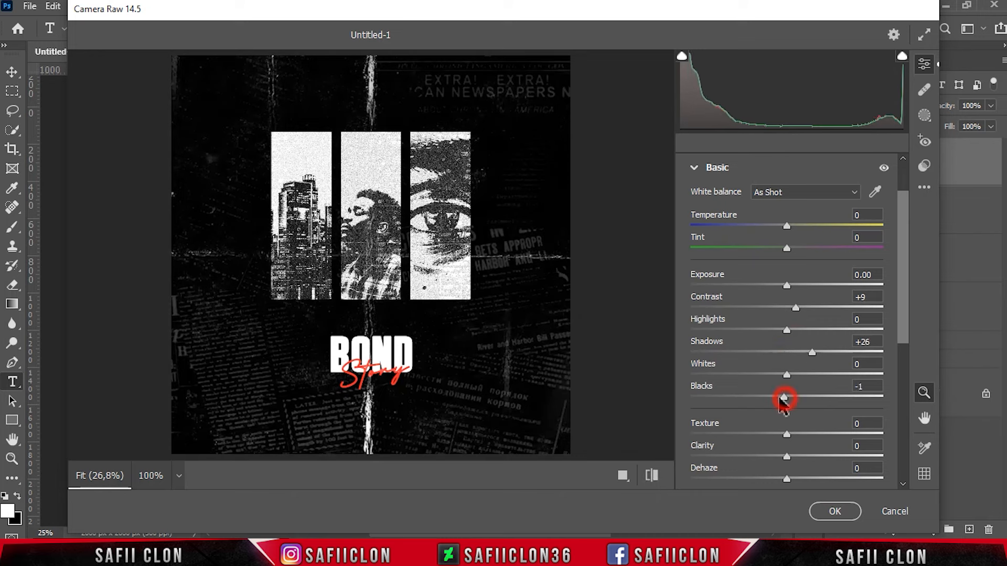
pyautogui.moveTo(787, 397); pyautogui.dragTo(773, 397)
# Set Texture to +12, Clarity to +7 and Dehaze to +24 in the Camera Raw Filter.
pyautogui.moveTo(900, 326); pyautogui.dragTo(902, 394)
pyautogui.moveTo(787, 305); pyautogui.dragTo(800, 305)
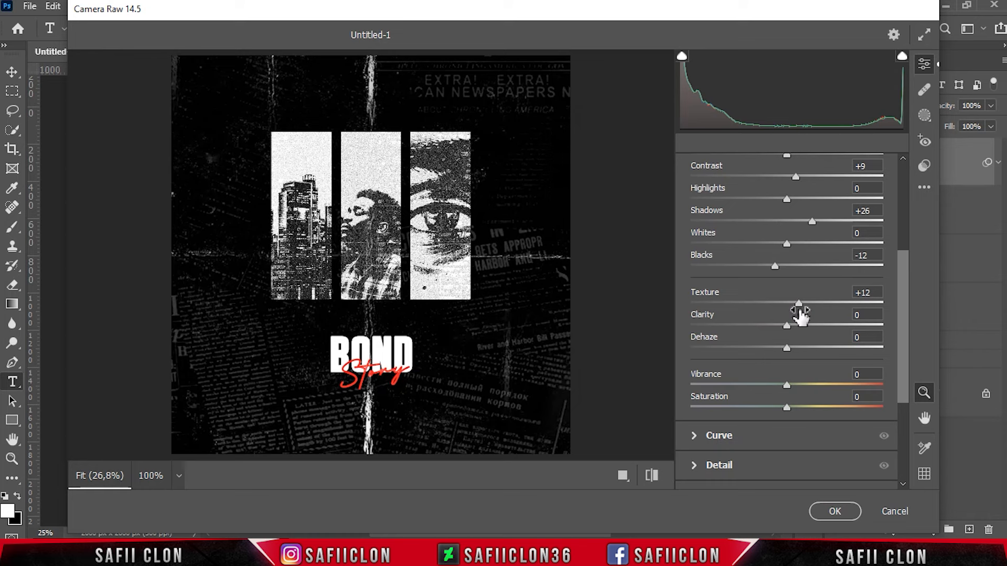
pyautogui.moveTo(788, 323); pyautogui.dragTo(812, 348)
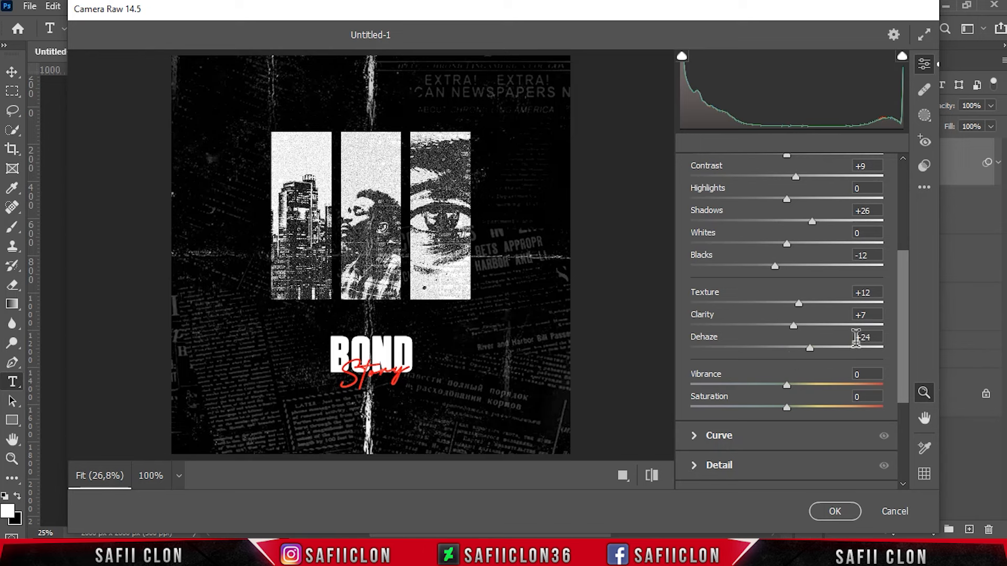
# Set Sharpening to 16 in the Detail adjustments of the Camera Raw Filter.
pyautogui.moveTo(899, 314); pyautogui.dragTo(903, 393)
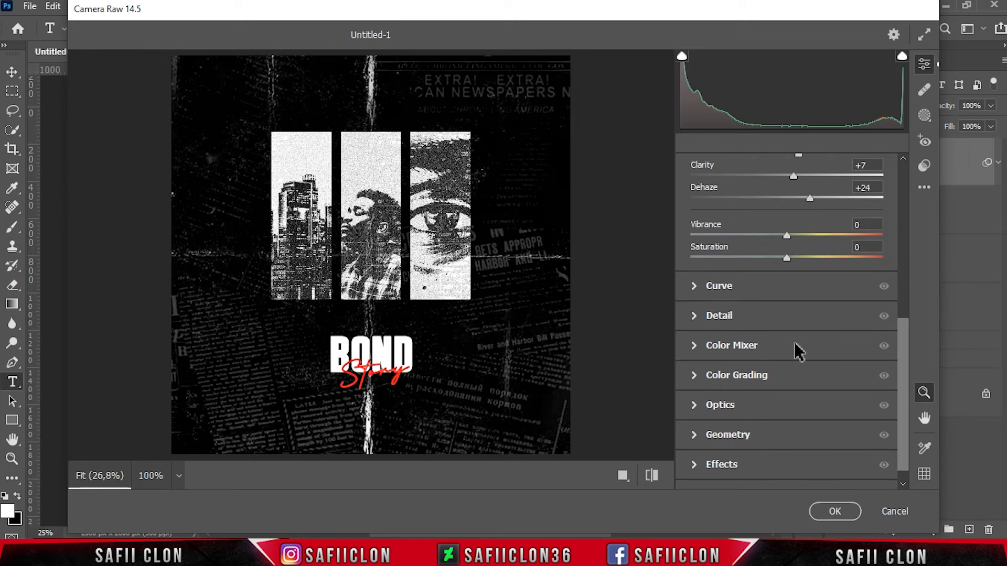
pyautogui.click(729, 316)
pyautogui.moveTo(692, 324); pyautogui.dragTo(713, 326)
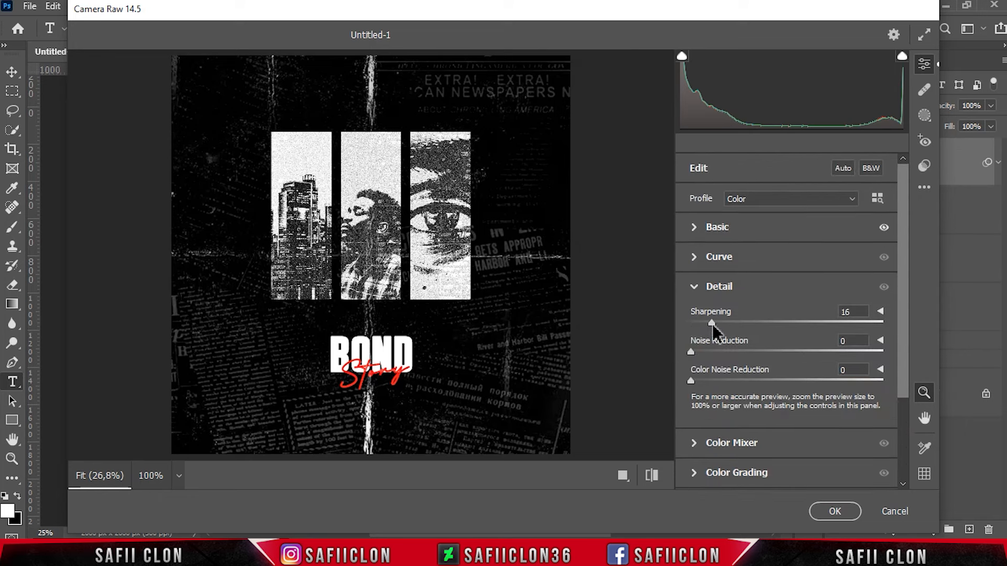
pyautogui.moveTo(904, 383); pyautogui.dragTo(905, 452)
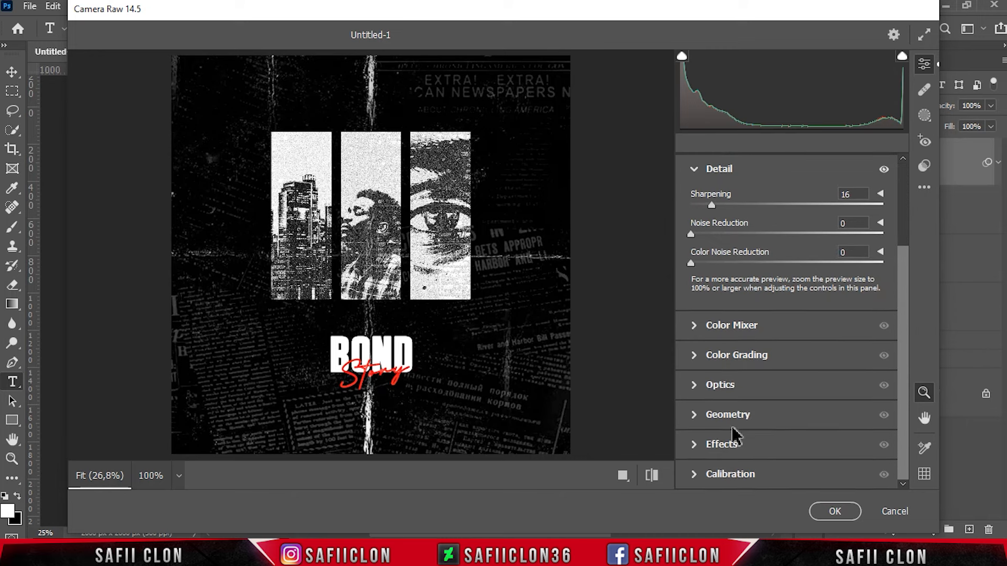
pyautogui.moveTo(902, 355); pyautogui.dragTo(913, 254)
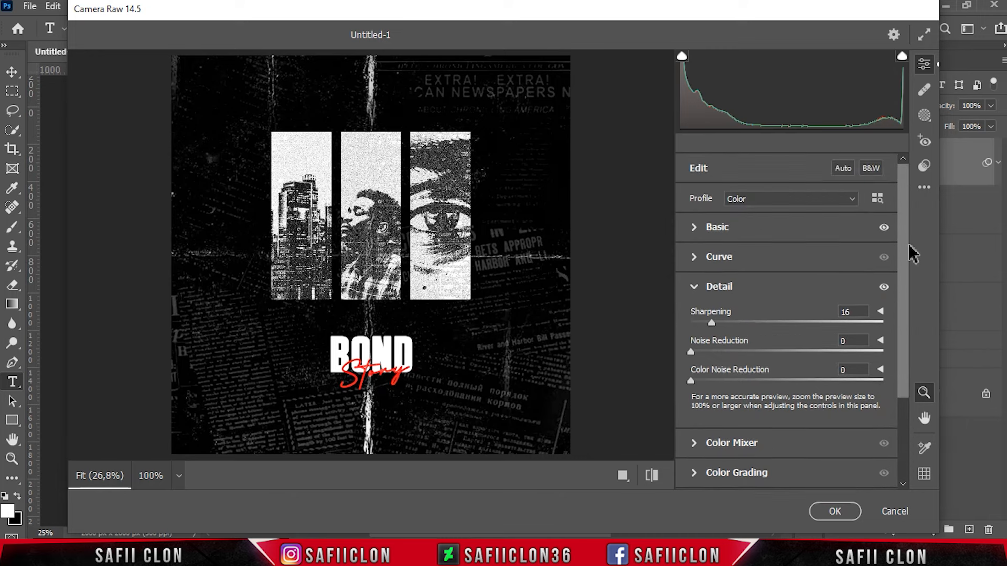
# Create a radial gradient mask as a wide ellipse centred on the middle panel and enclosing all three image panels.
pyautogui.click(924, 116)
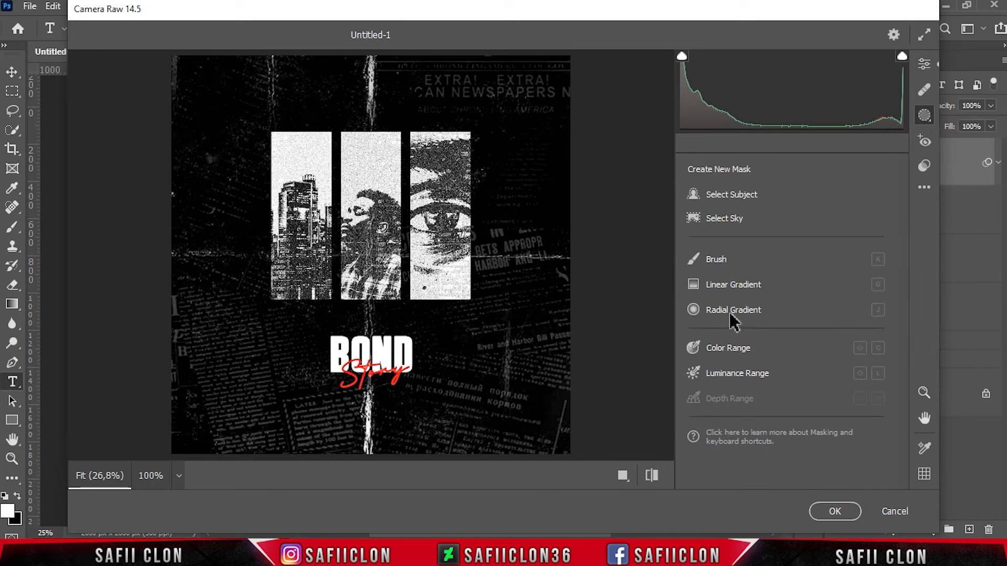
pyautogui.click(735, 314)
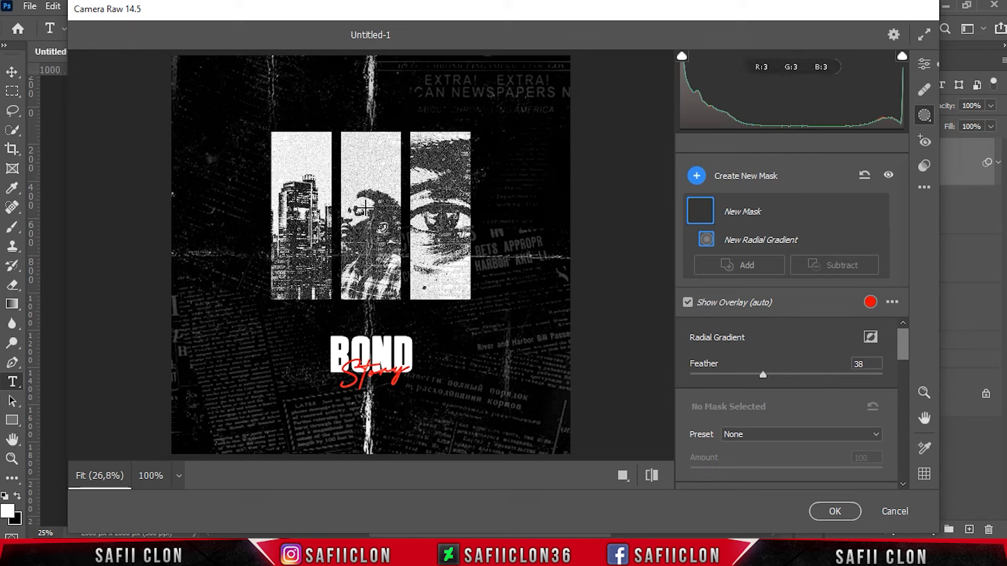
pyautogui.moveTo(320, 184); pyautogui.dragTo(441, 255)
pyautogui.moveTo(394, 188); pyautogui.dragTo(491, 257)
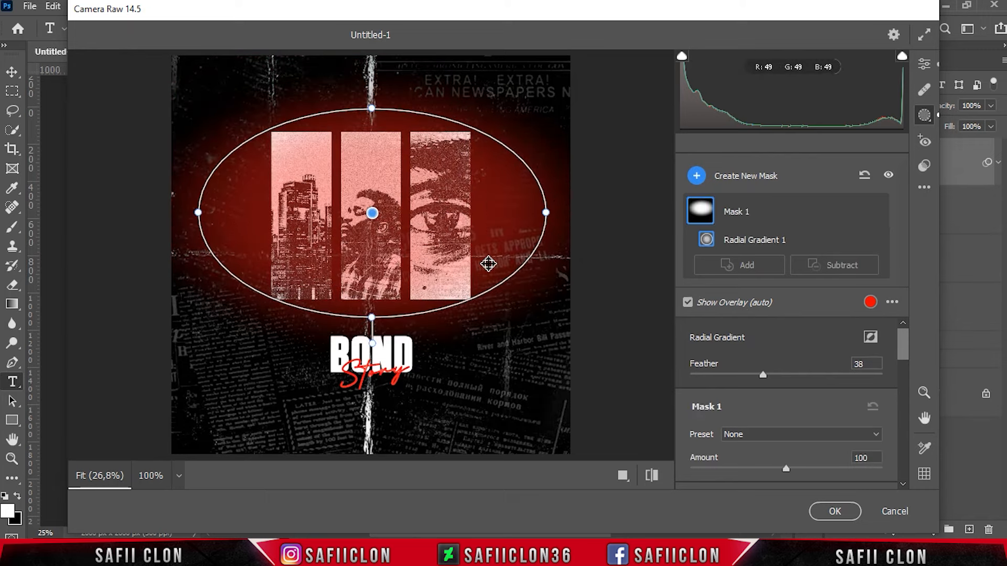
pyautogui.moveTo(371, 107)
pyautogui.mouseDown()
pyautogui.moveTo(371, 90)
pyautogui.moveTo(371, 101)
pyautogui.mouseUp()
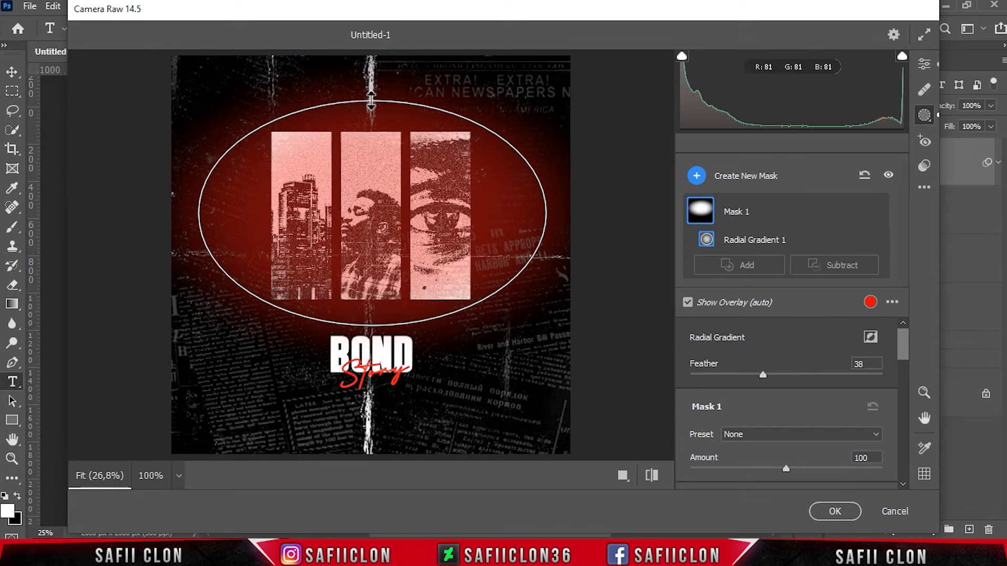
# Set the radial mask's Contrast to +66 and adjust its Whites.
pyautogui.moveTo(901, 341); pyautogui.dragTo(908, 383)
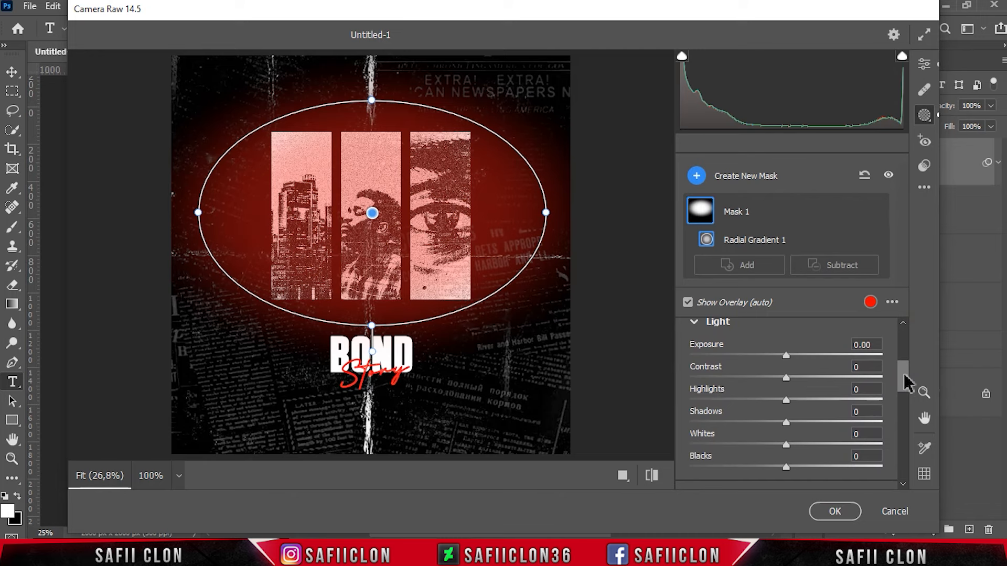
pyautogui.moveTo(793, 379); pyautogui.dragTo(850, 375)
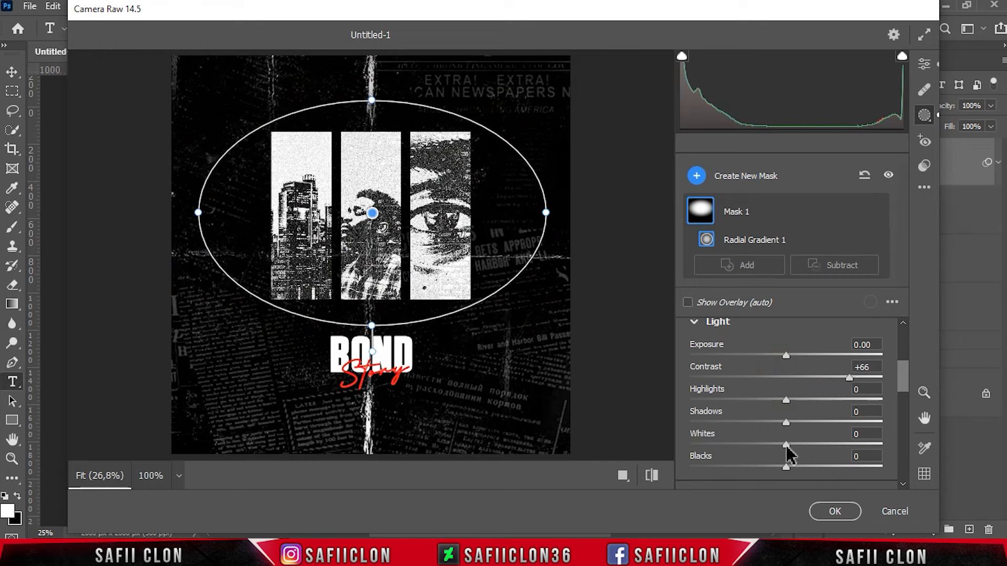
pyautogui.moveTo(785, 444); pyautogui.dragTo(747, 460)
# Set the radial mask's Noise Reduction to +47 and Moire Reduction to -8.
pyautogui.moveTo(902, 373); pyautogui.dragTo(909, 471)
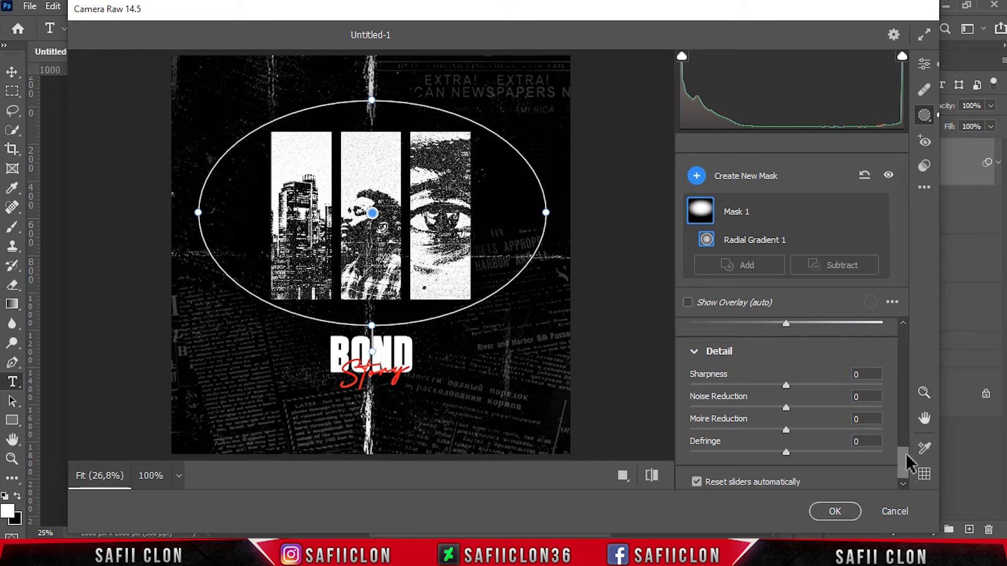
pyautogui.moveTo(785, 408); pyautogui.dragTo(831, 408)
pyautogui.moveTo(784, 431); pyautogui.dragTo(773, 427)
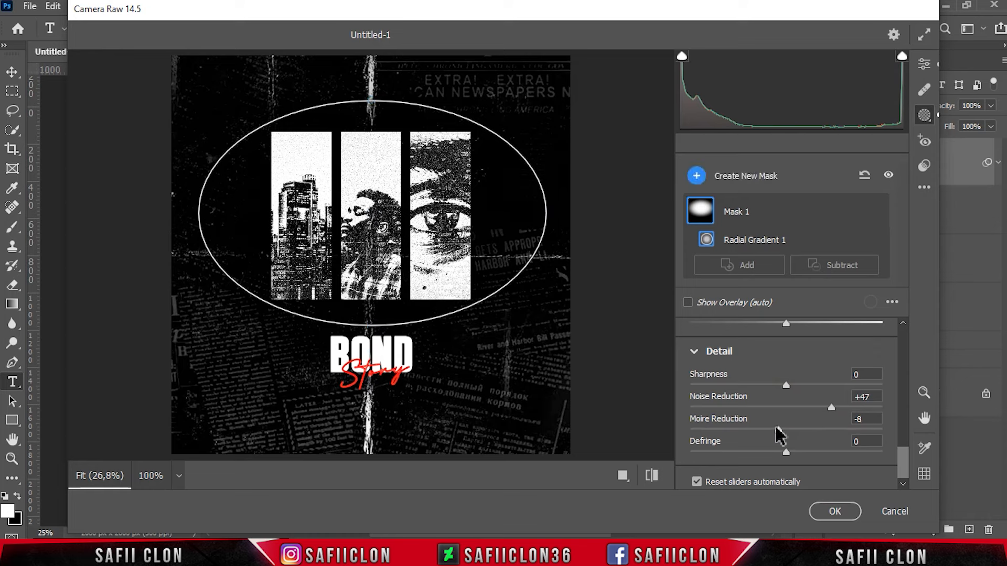
pyautogui.moveTo(776, 428); pyautogui.dragTo(778, 429)
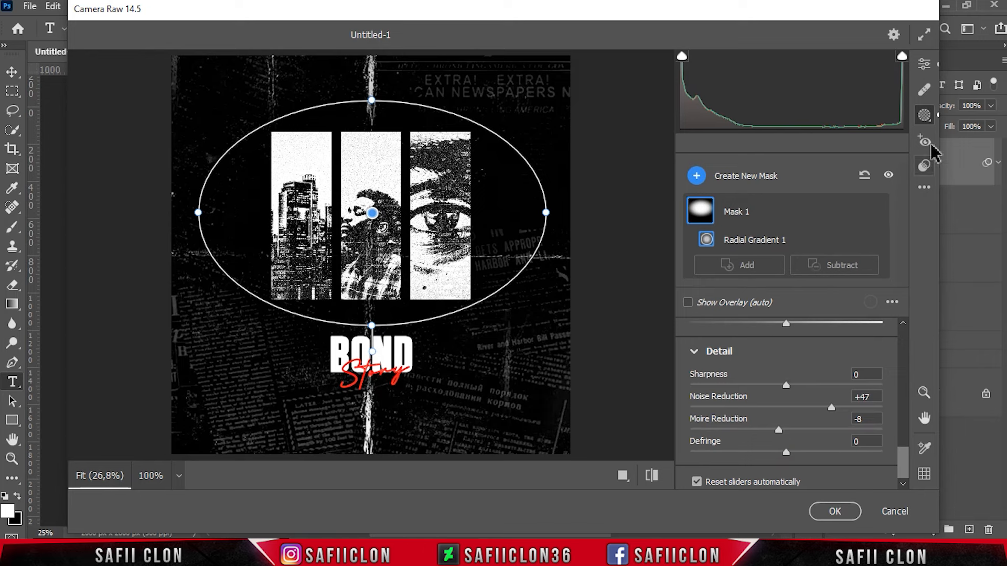
# Return to the global edits and apply the Artistic 08 profile with an Amount of 108.
pyautogui.click(925, 64)
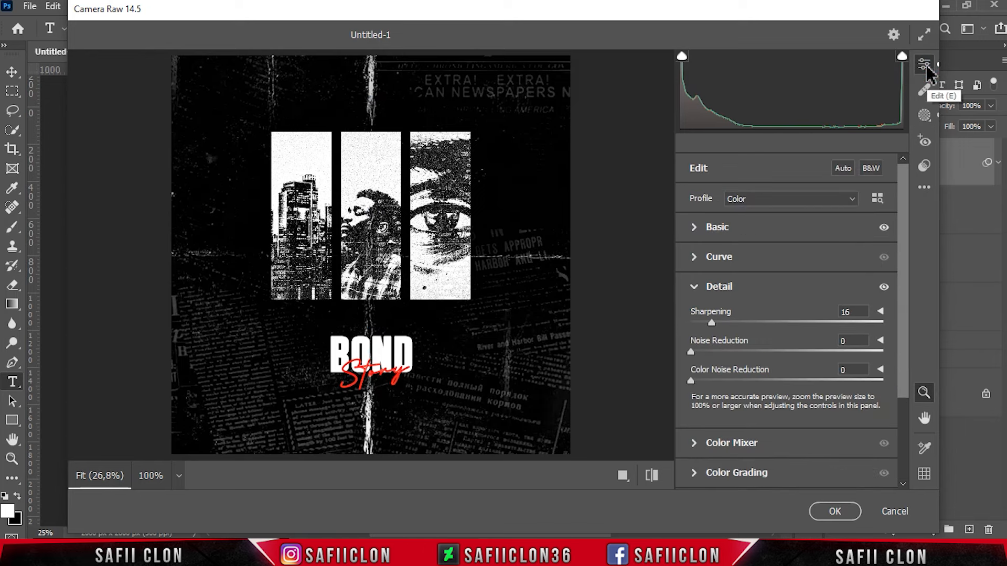
pyautogui.click(803, 199)
pyautogui.click(769, 251)
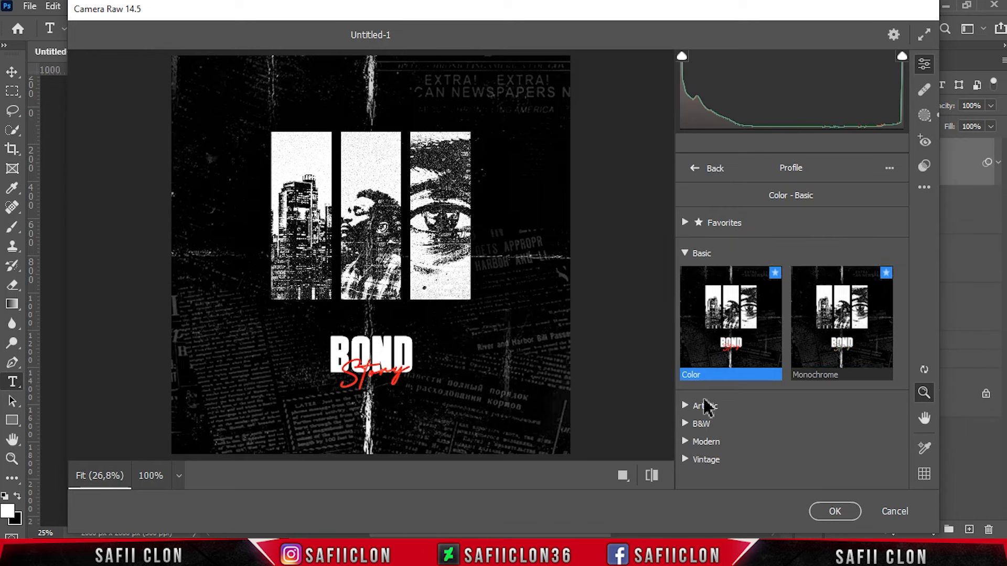
pyautogui.click(698, 407)
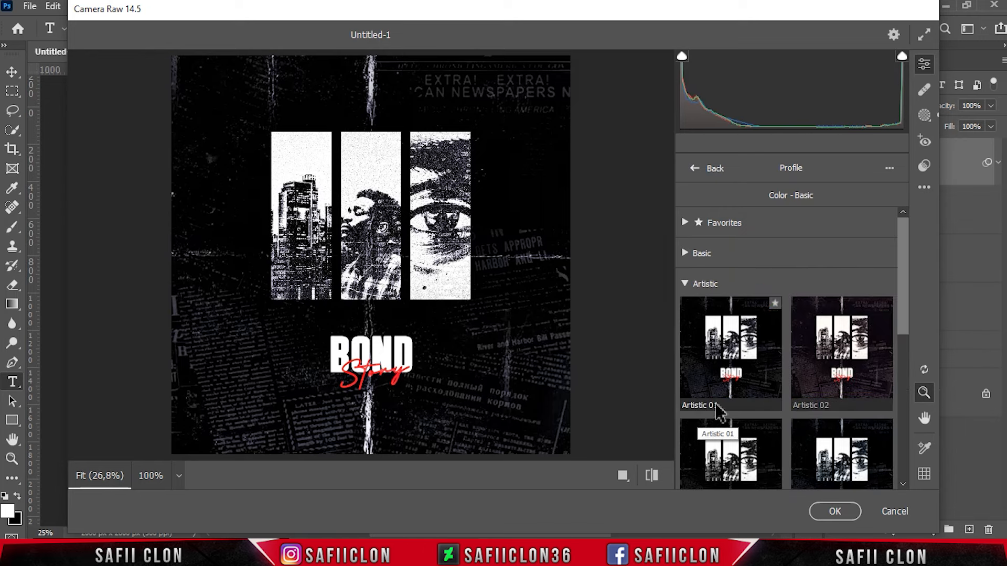
pyautogui.moveTo(909, 342); pyautogui.dragTo(904, 466)
pyautogui.click(846, 370)
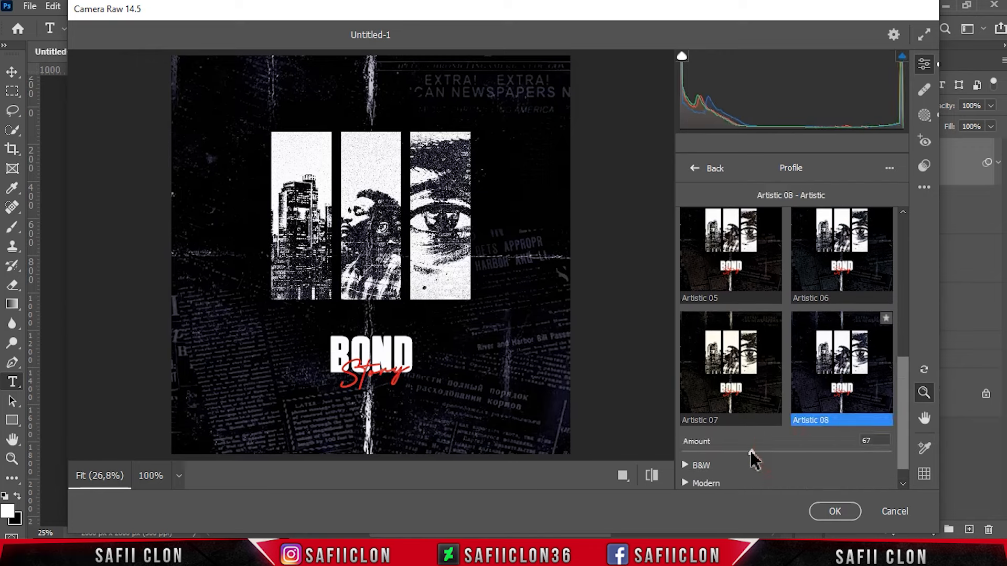
pyautogui.moveTo(798, 451); pyautogui.dragTo(794, 450)
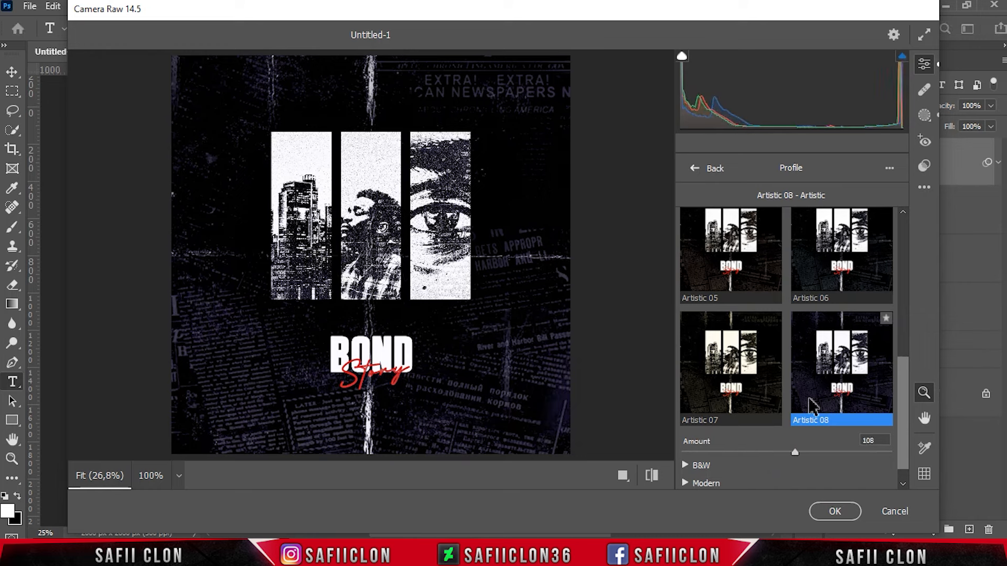
pyautogui.click(695, 168)
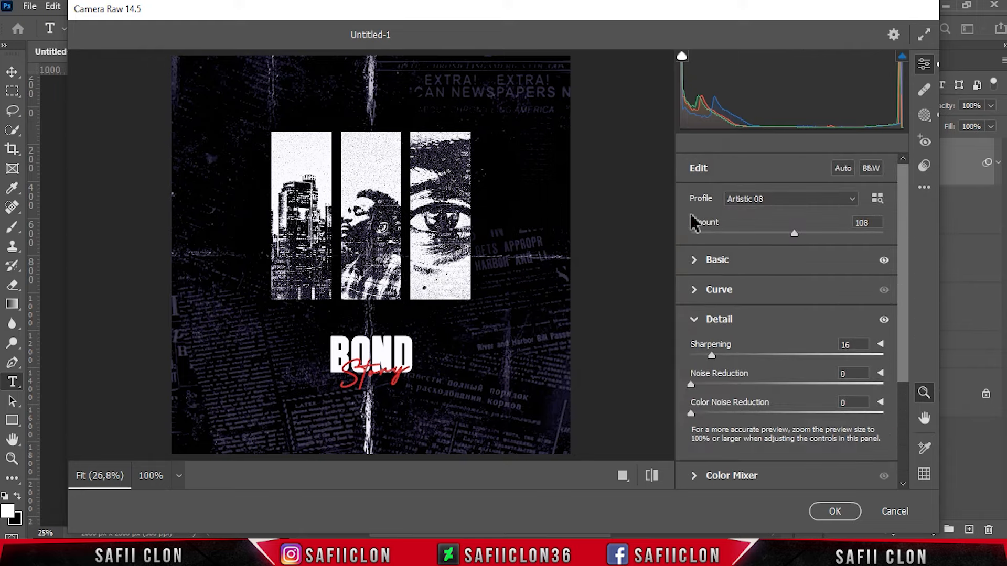
# Compare the poster in the before/after views and apply the Camera Raw Filter to the stamped smart object.
pyautogui.click(623, 475)
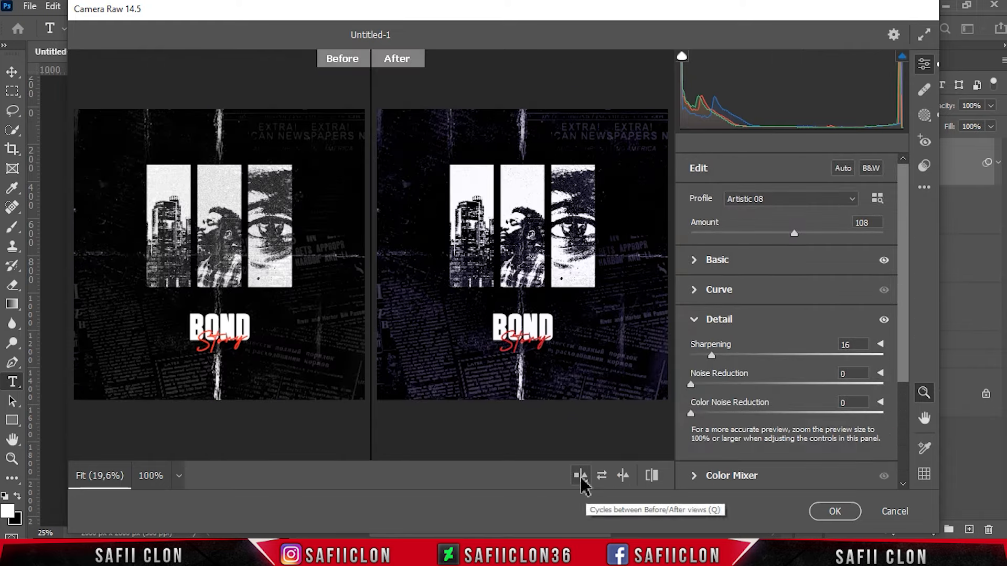
pyautogui.click(581, 477)
pyautogui.click(581, 477)
pyautogui.click(581, 478)
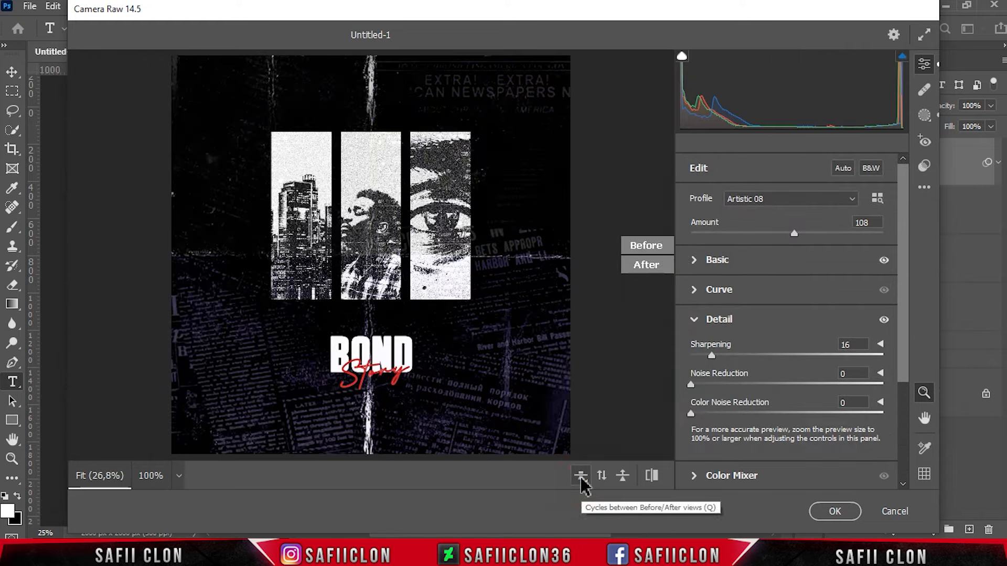
pyautogui.click(581, 477)
pyautogui.click(833, 512)
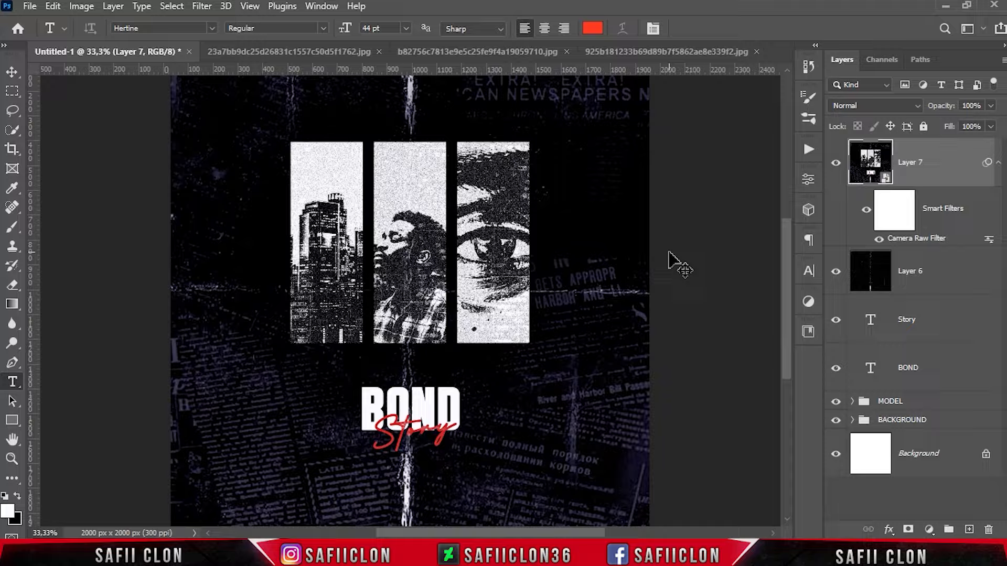
# Examine the graded poster's panels, title and textures up close and as a whole composition.
pyautogui.hotkey('ctrl', '+')
pyautogui.hotkey('ctrl', '+')
pyautogui.hotkey('ctrl', '+')
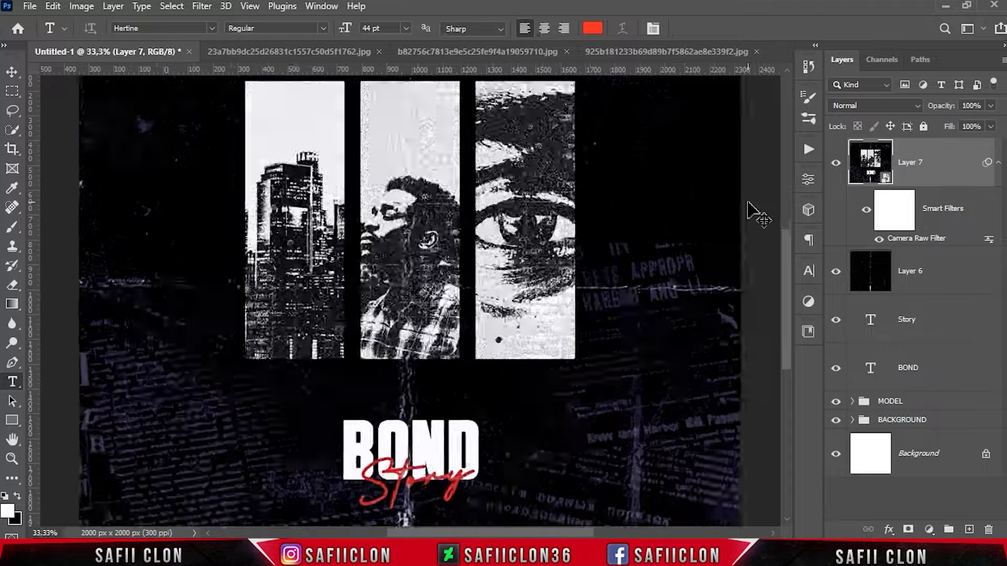
pyautogui.hotkey('ctrl', '-')
pyautogui.hotkey('ctrl', '-')
pyautogui.hotkey('ctrl', '-')
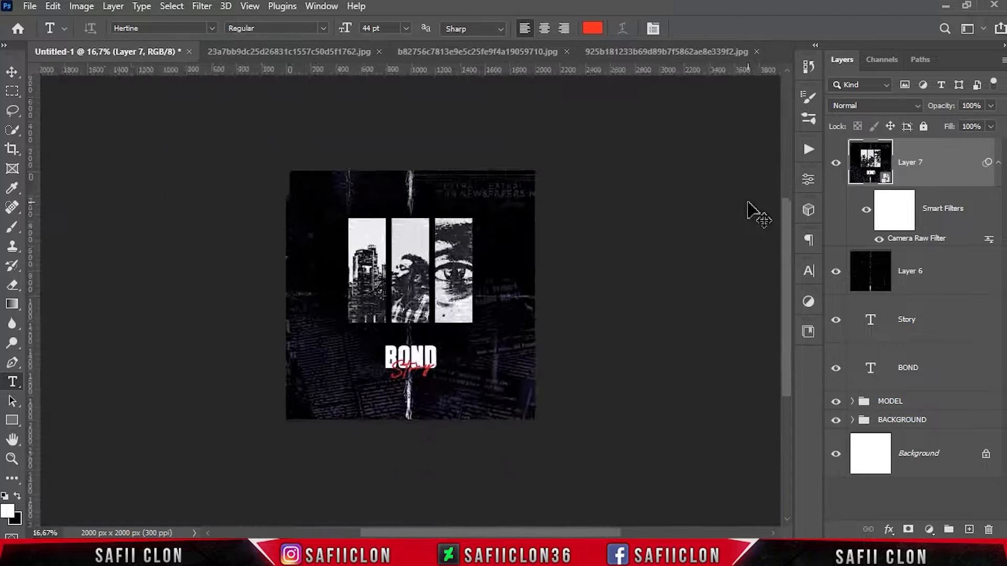
pyautogui.hotkey('ctrl', '+')
pyautogui.hotkey('ctrl', '-')
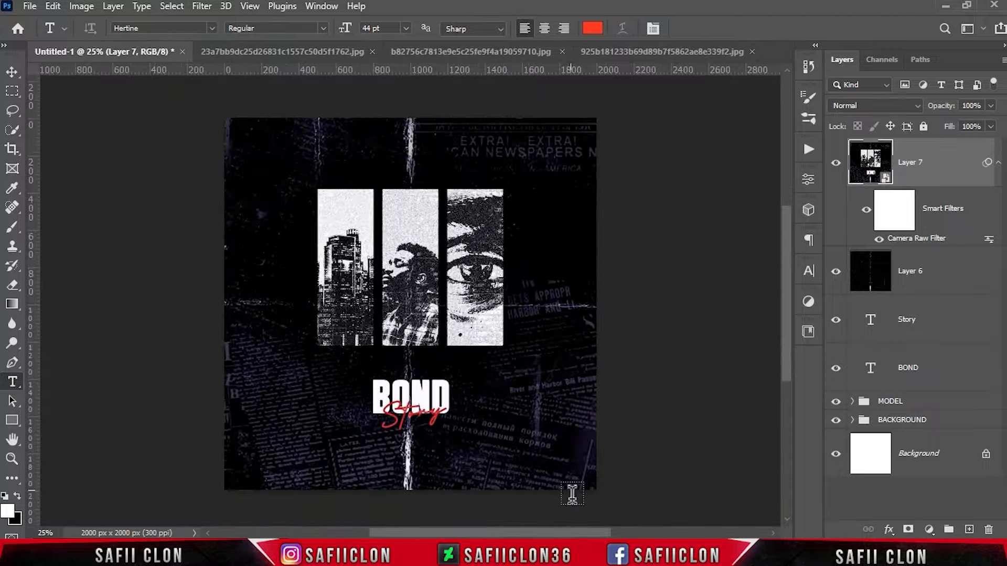